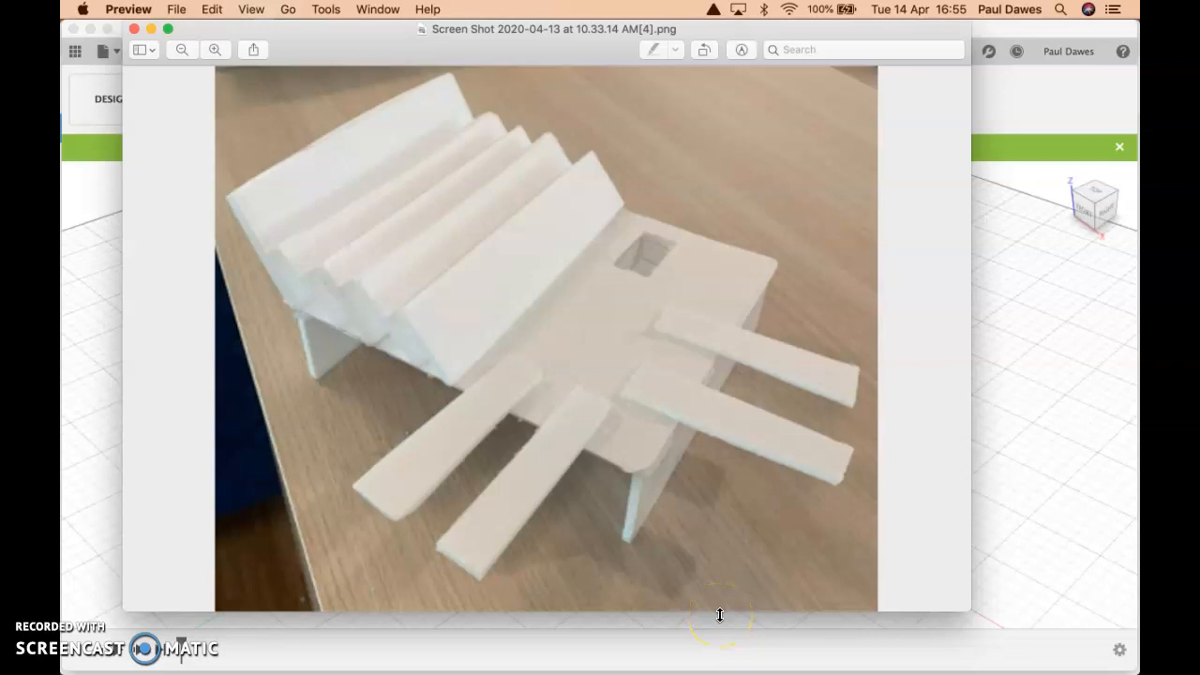
Step: Switch to Fusion 360, dismiss the update notice, and start a sketch on the front (XZ) plane
{"action": "key", "text": "super+Tab"}
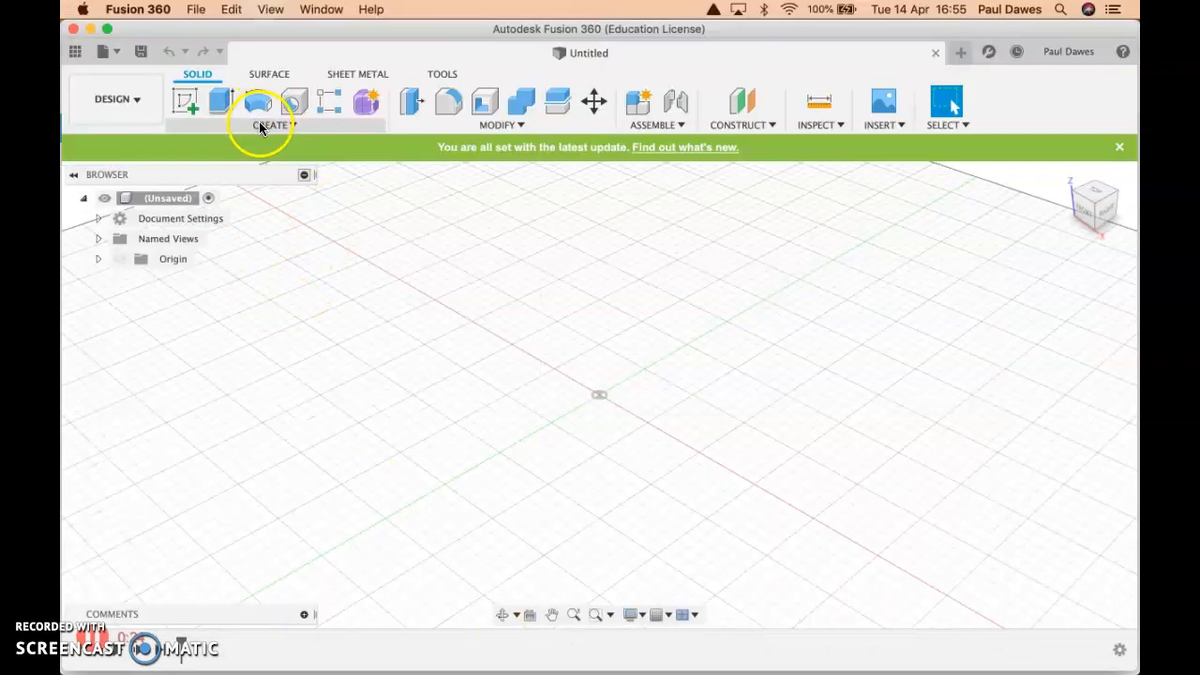
{"action": "left_click", "coordinate": [1118, 145]}
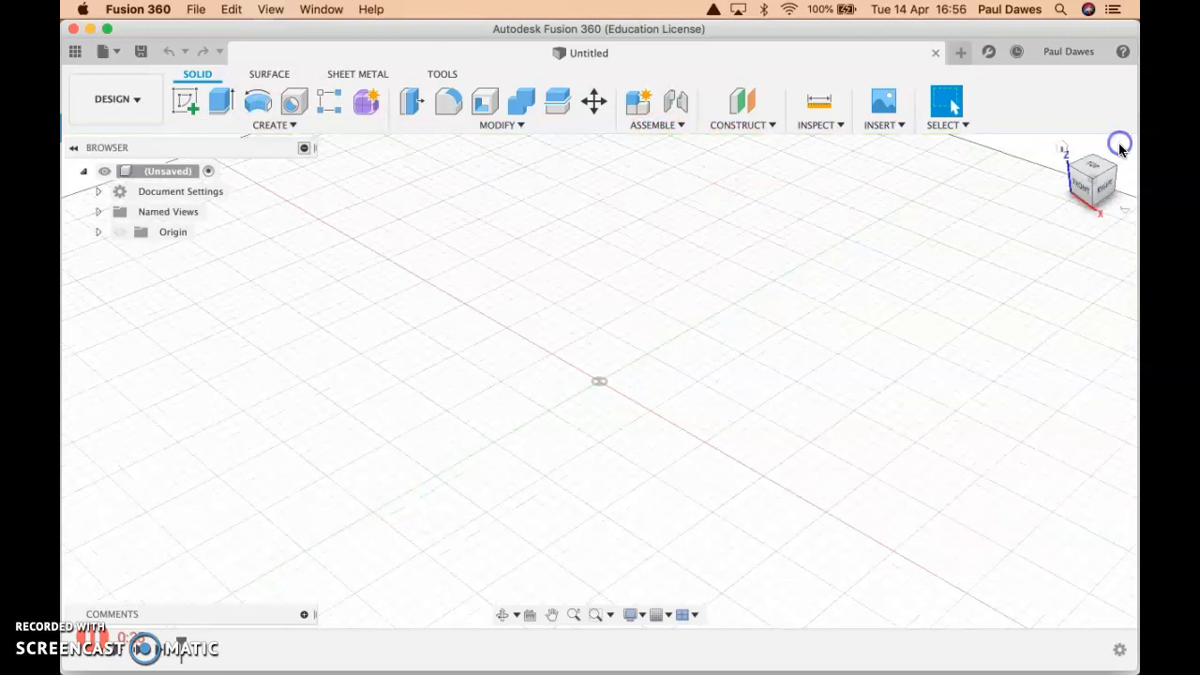
{"action": "left_click", "coordinate": [236, 130]}
{"action": "left_click", "coordinate": [219, 158]}
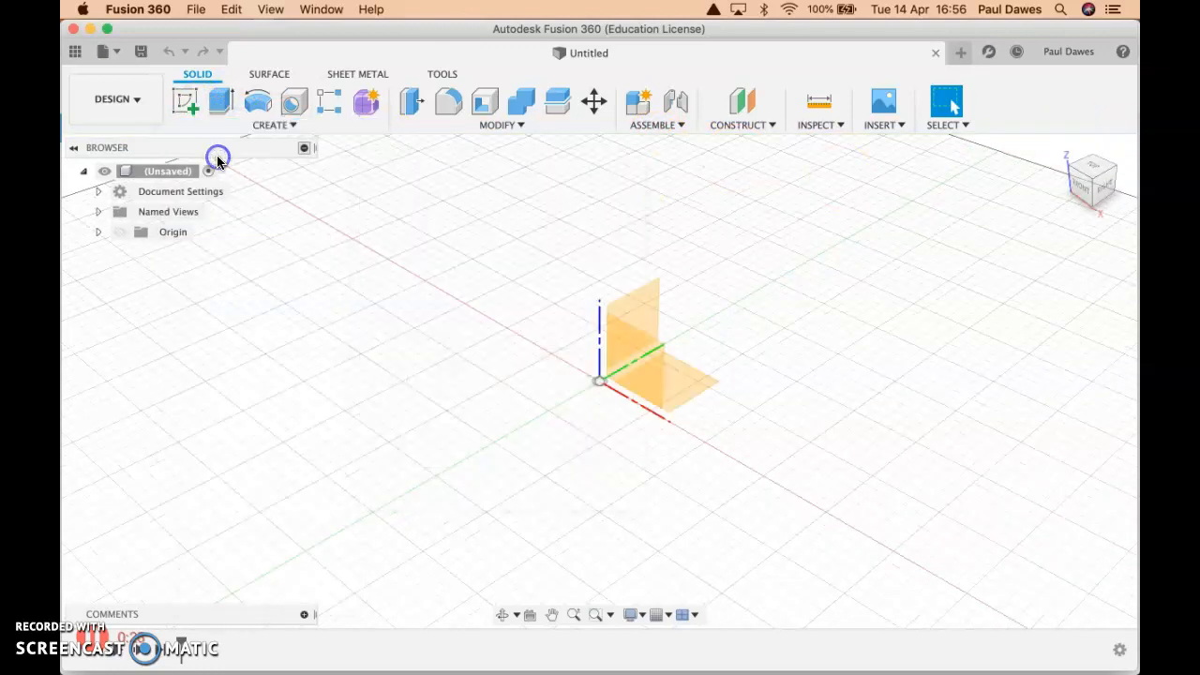
{"action": "left_click", "coordinate": [641, 376]}
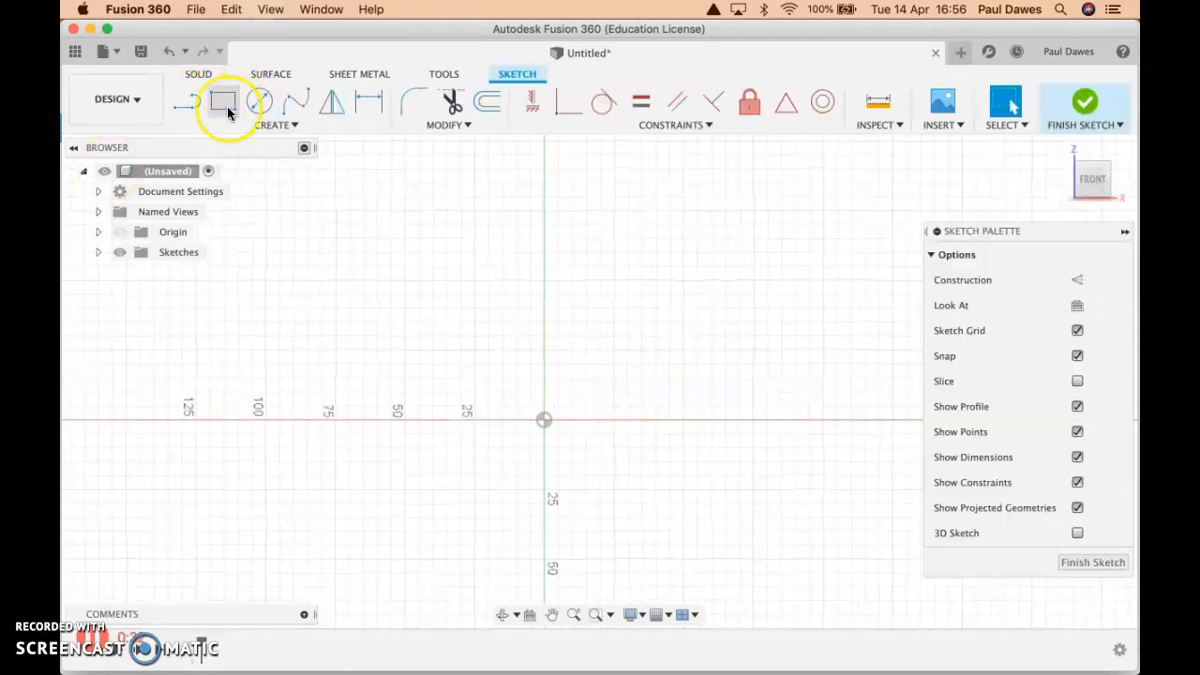
Step: Sketch a rectangle 250 mm wide and 100 mm high, starting about 75 mm left of and 25 mm above the origin
{"action": "left_click", "coordinate": [223, 101]}
{"action": "left_click", "coordinate": [335, 351]}
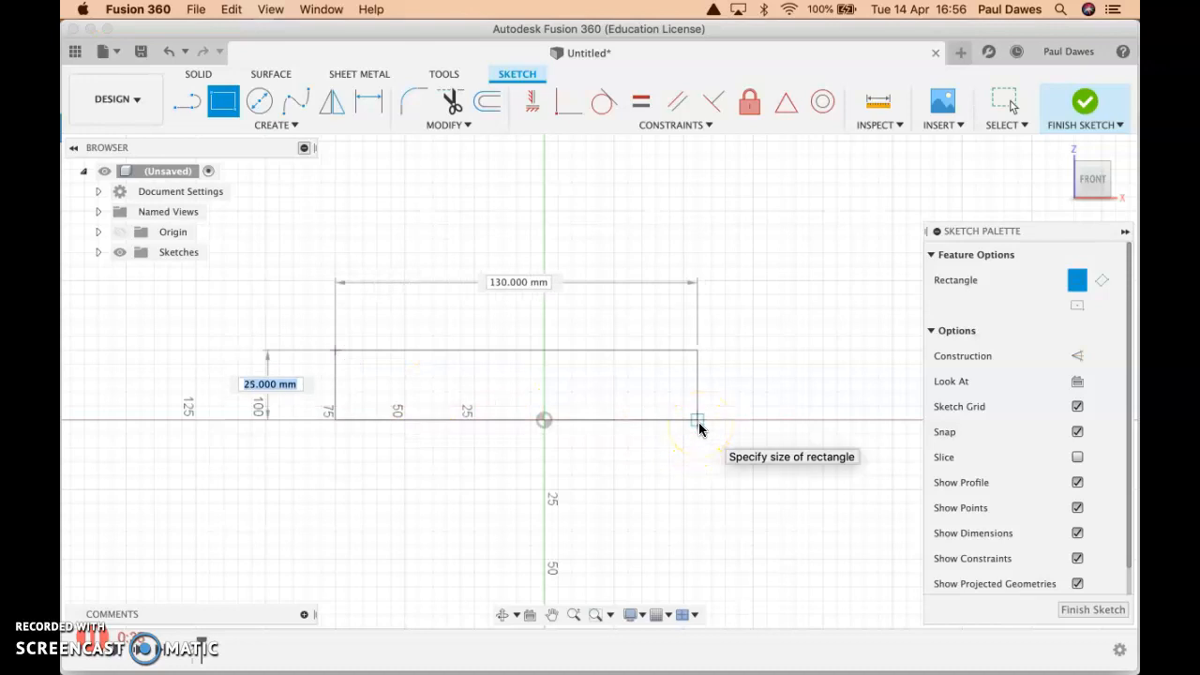
{"action": "type", "text": "100"}
{"action": "key", "text": "Tab"}
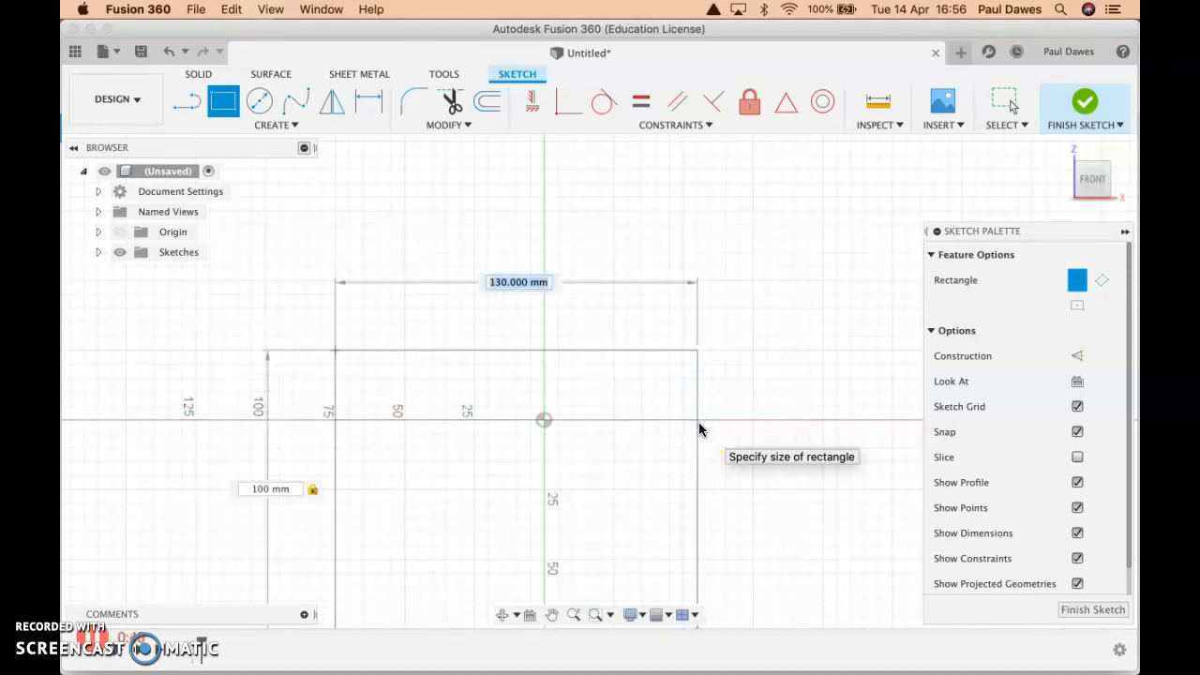
{"action": "type", "text": "250"}
{"action": "key", "text": "Tab"}
{"action": "key", "text": "Return"}
Step: Offset the whole rectangle inward by 10 mm
{"action": "scroll", "coordinate": [629, 454], "scroll_direction": "down", "scroll_amount": 5}
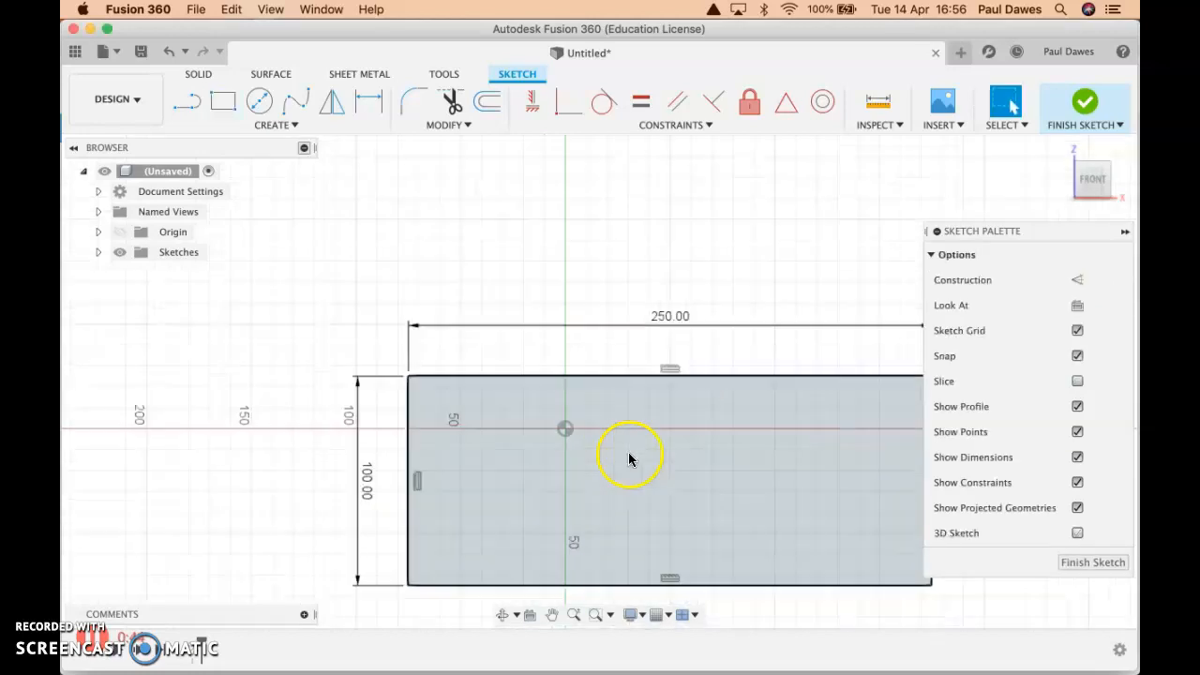
{"action": "middle_click_drag", "start_coordinate": [630, 453], "coordinate": [433, 436]}
{"action": "left_click", "coordinate": [386, 378]}
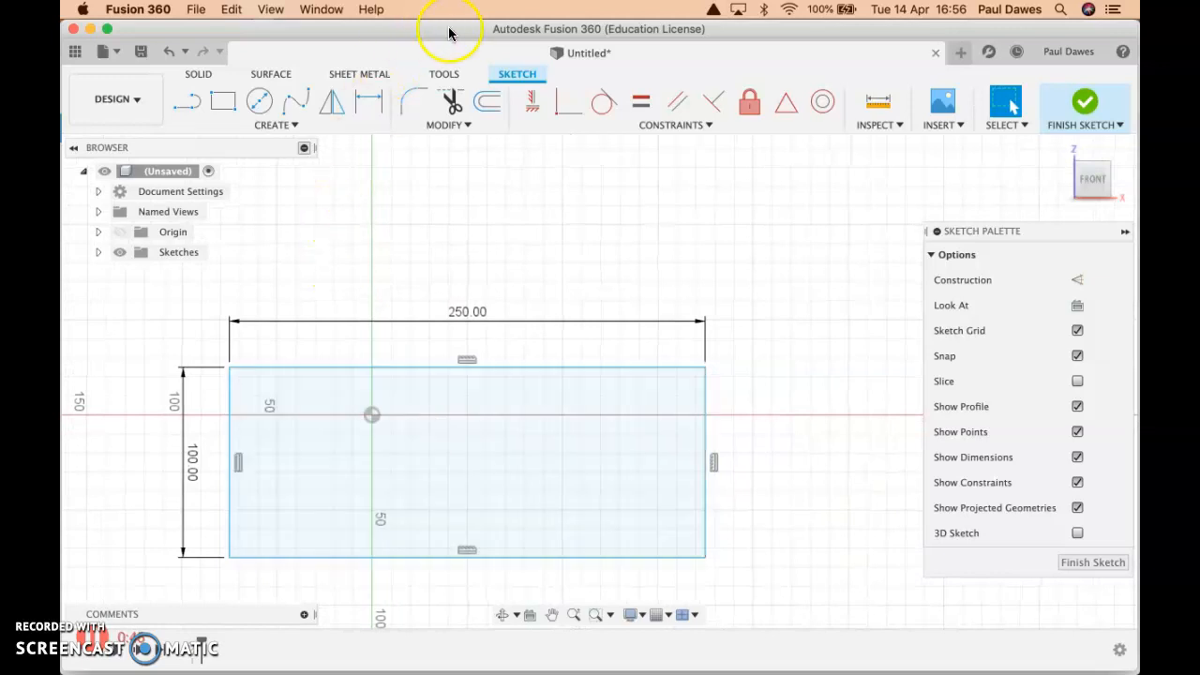
{"action": "left_click", "coordinate": [486, 100]}
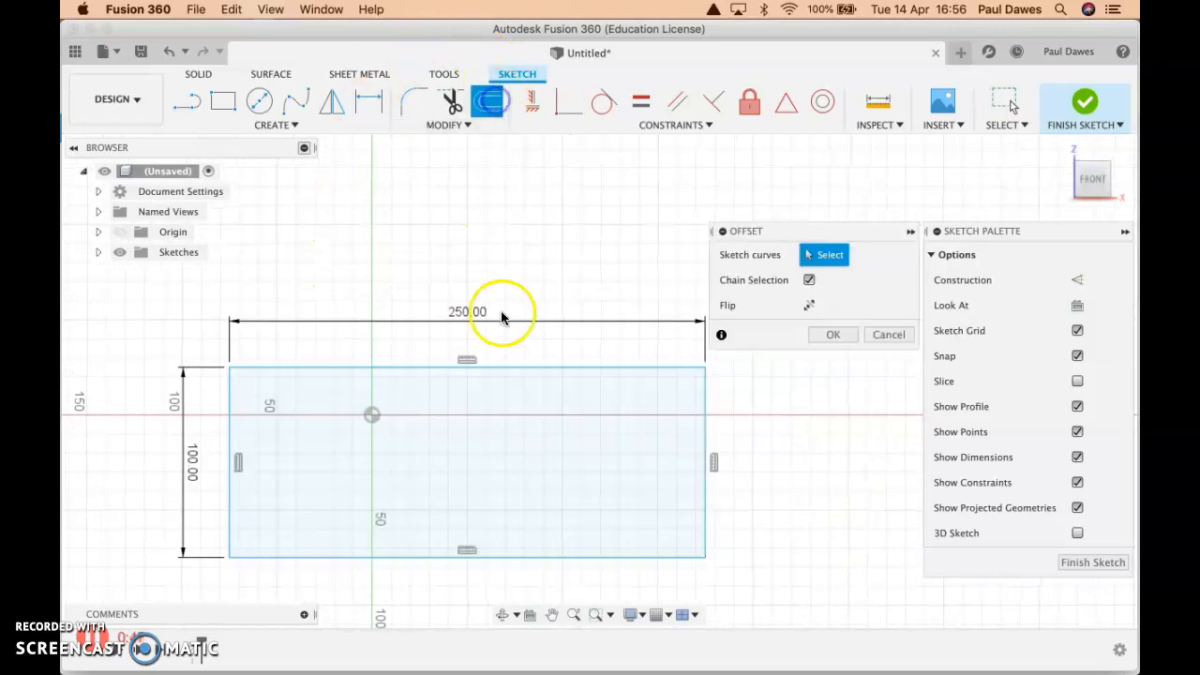
{"action": "left_click", "coordinate": [536, 369]}
{"action": "left_click_drag", "start_coordinate": [534, 367], "coordinate": [536, 390]}
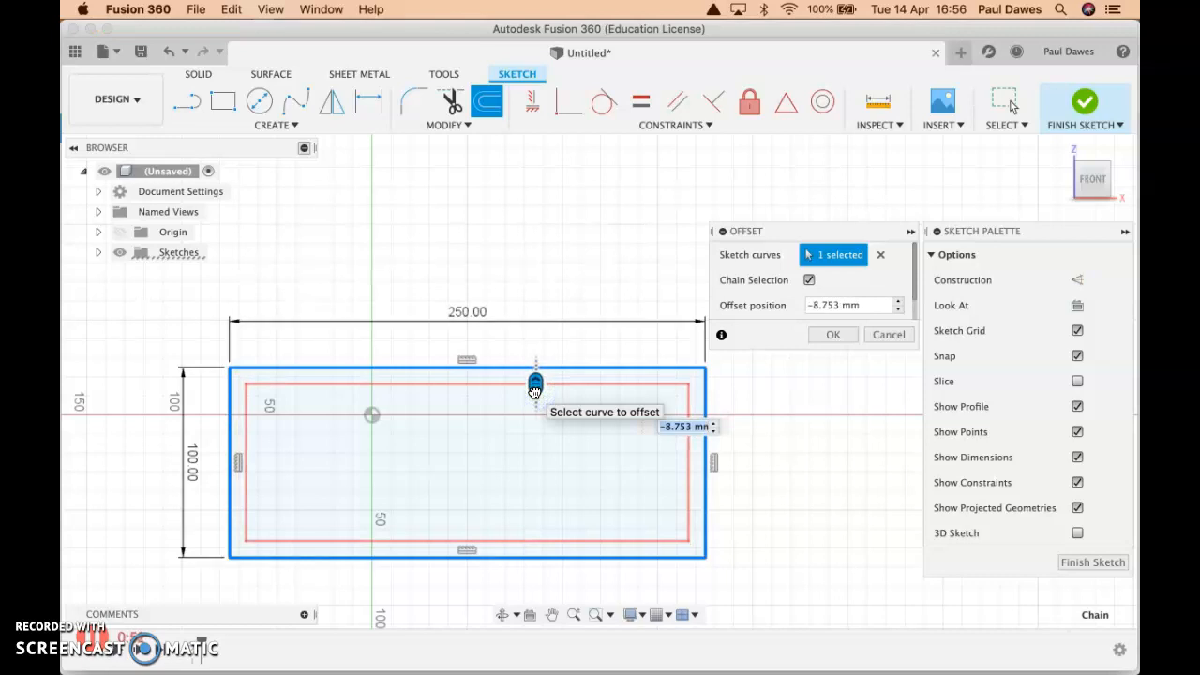
{"action": "key", "text": "Return"}
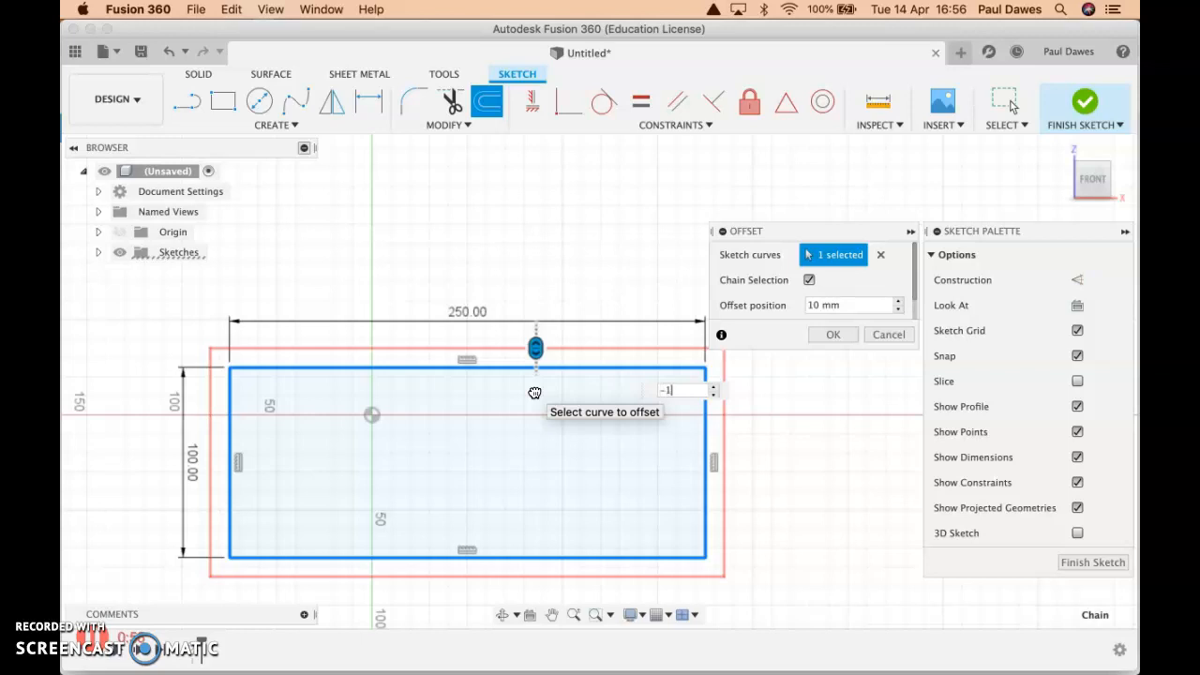
{"action": "key", "text": "BackSpace"}
{"action": "type", "text": "0"}
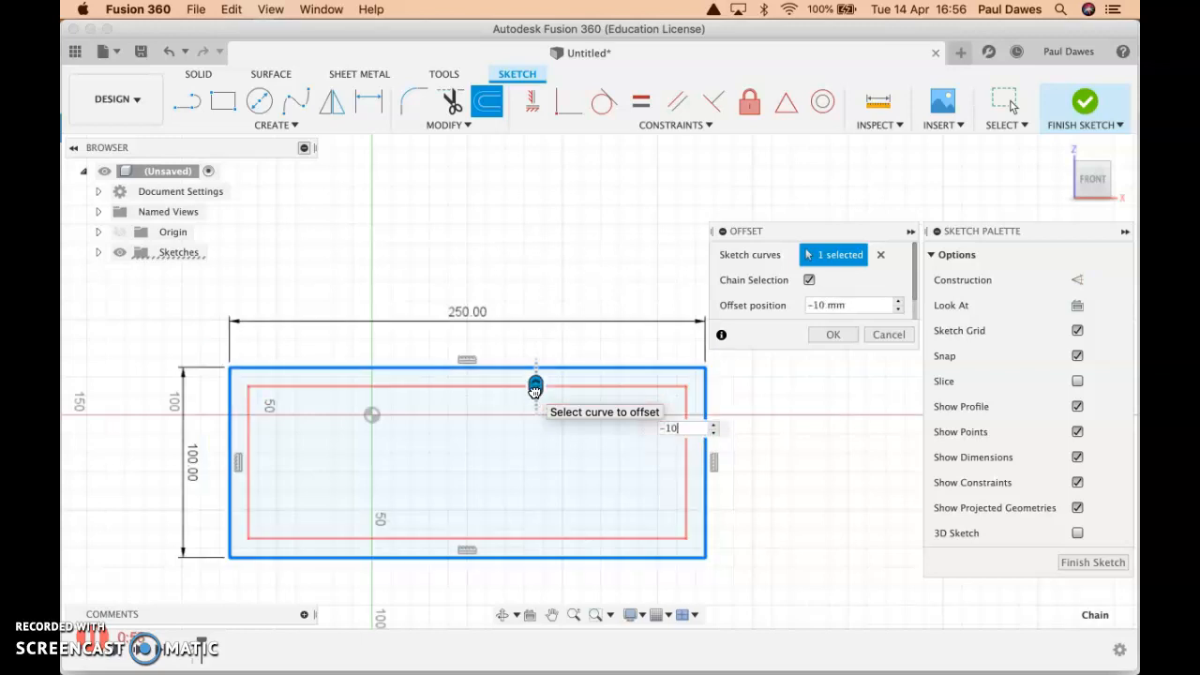
{"action": "key", "text": "Return"}
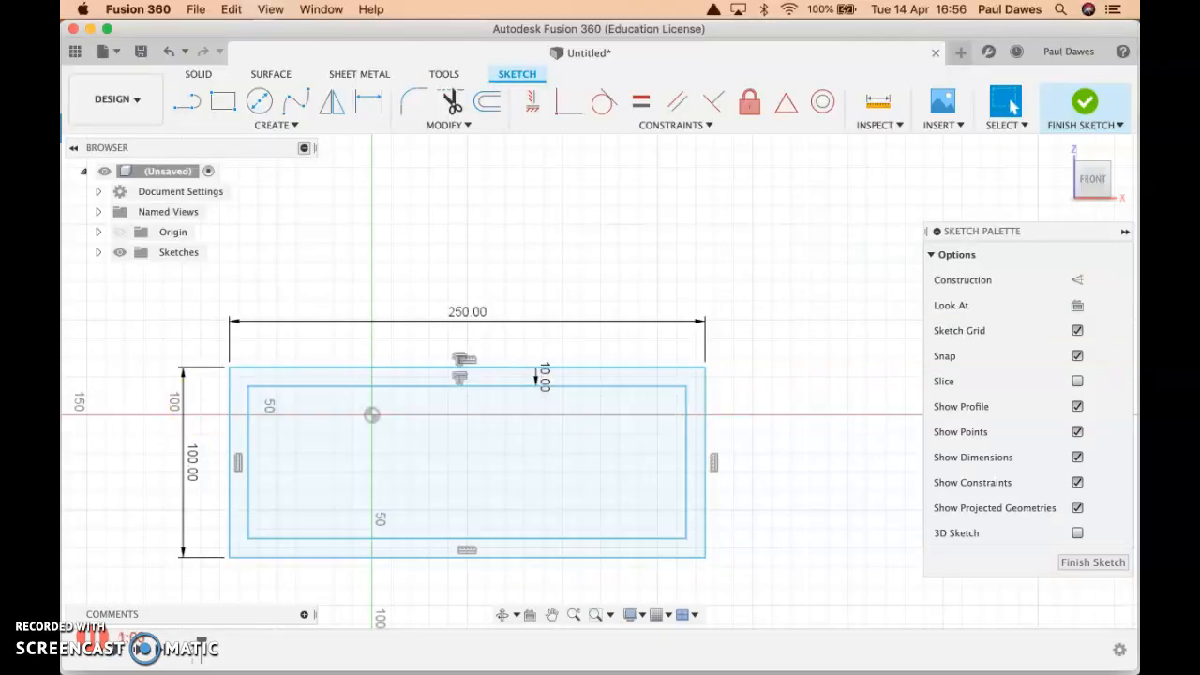
Step: Draw vertical lines from both lower corners of the inner rectangle down to the outer rectangle's bottom edge
{"action": "left_click", "coordinate": [186, 104]}
{"action": "left_click", "coordinate": [249, 539]}
{"action": "left_click", "coordinate": [249, 556]}
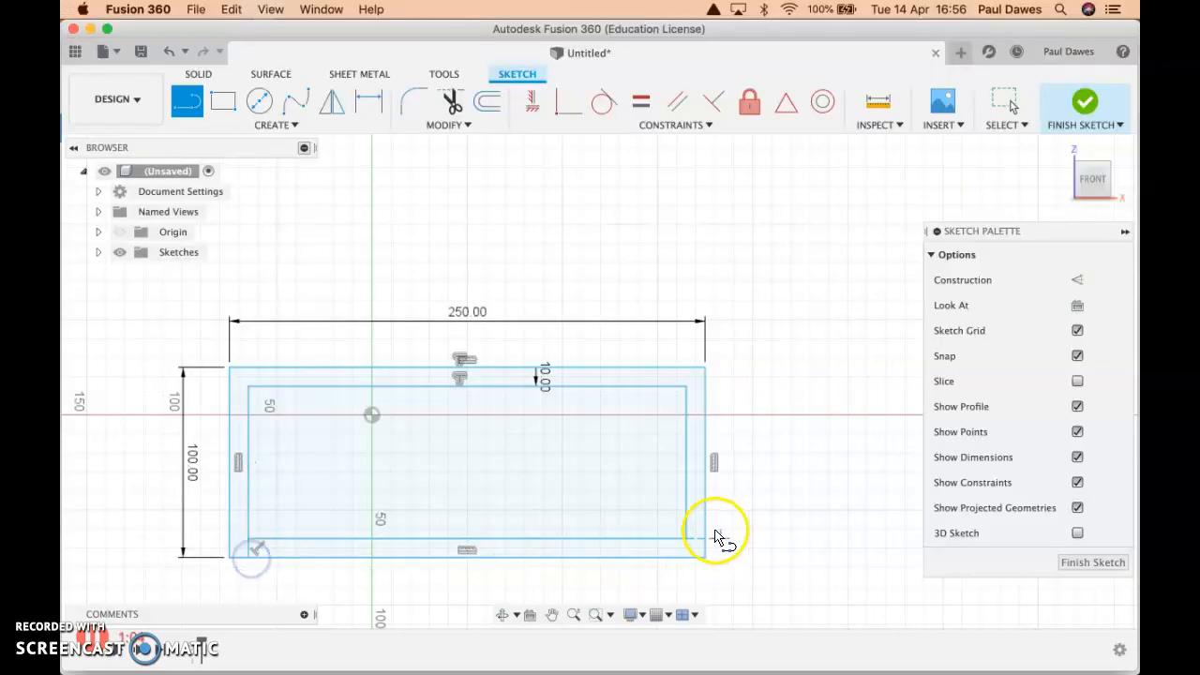
{"action": "left_click", "coordinate": [685, 541]}
{"action": "left_click", "coordinate": [686, 557]}
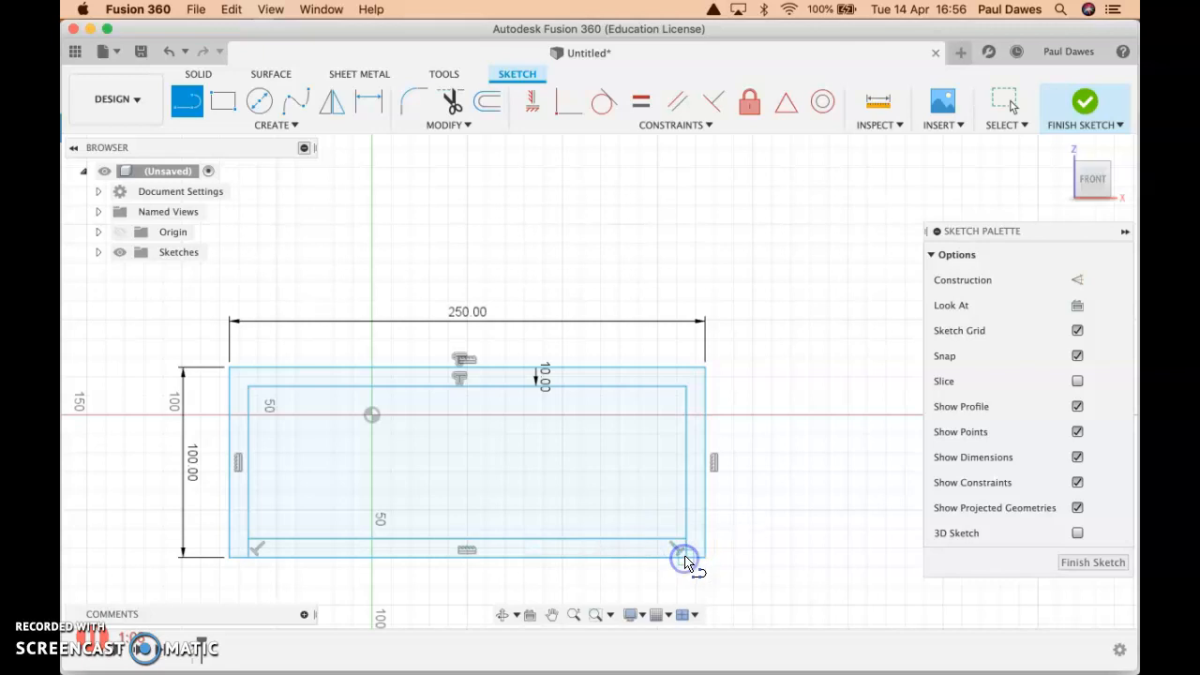
Step: Trim the inner and outer bottom edges between the two vertical lines, leaving a top with two legs
{"action": "key", "text": "t"}
{"action": "left_click", "coordinate": [587, 539]}
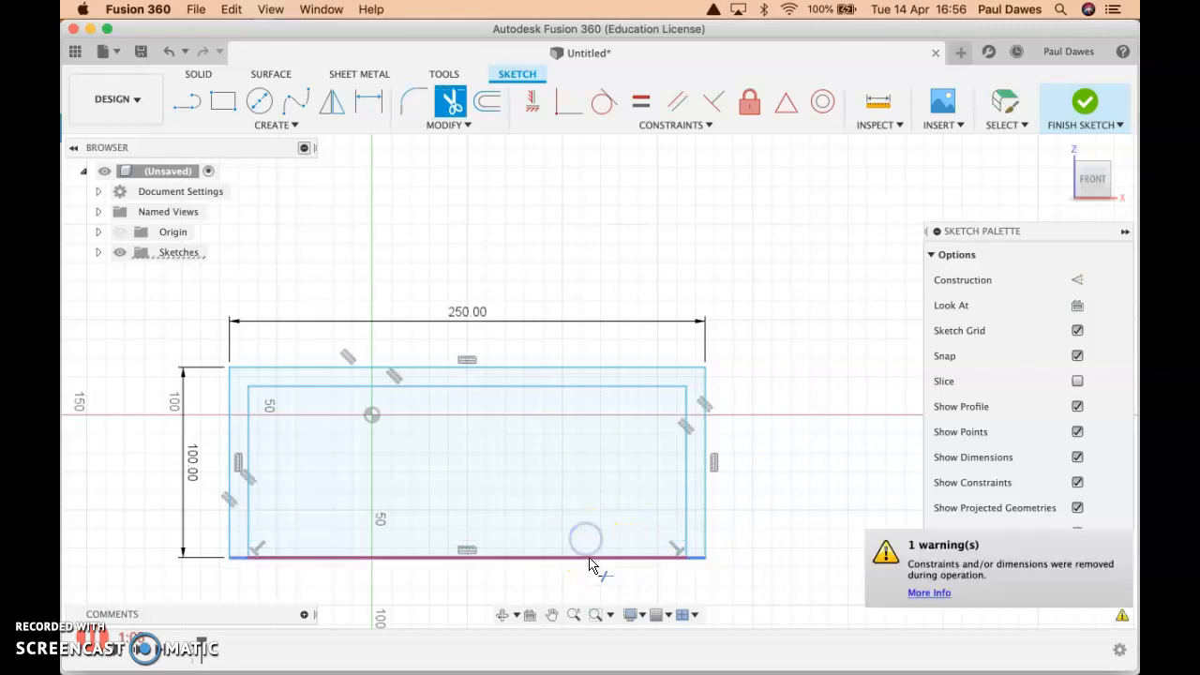
{"action": "left_click", "coordinate": [590, 557]}
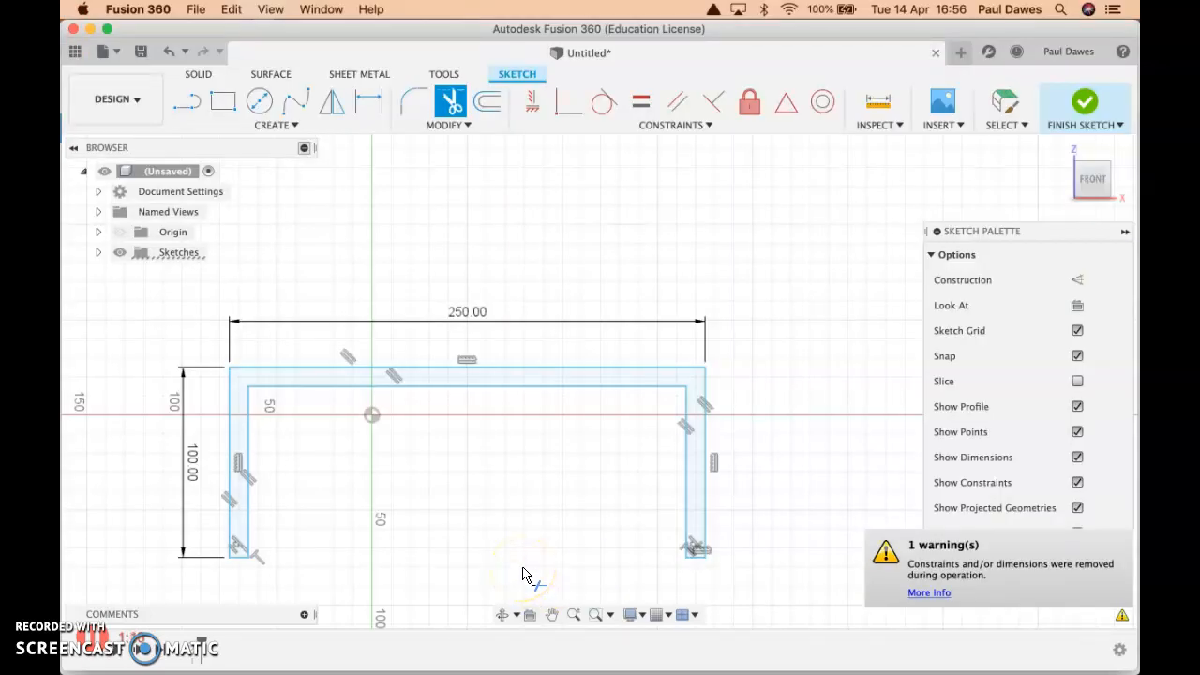
Step: Check the reference photo, then sketch a 120 by 8 mm three-point rectangle leaning outward from the upper-left corner of the frame profile
{"action": "scroll", "coordinate": [403, 394], "scroll_direction": "down", "scroll_amount": 1}
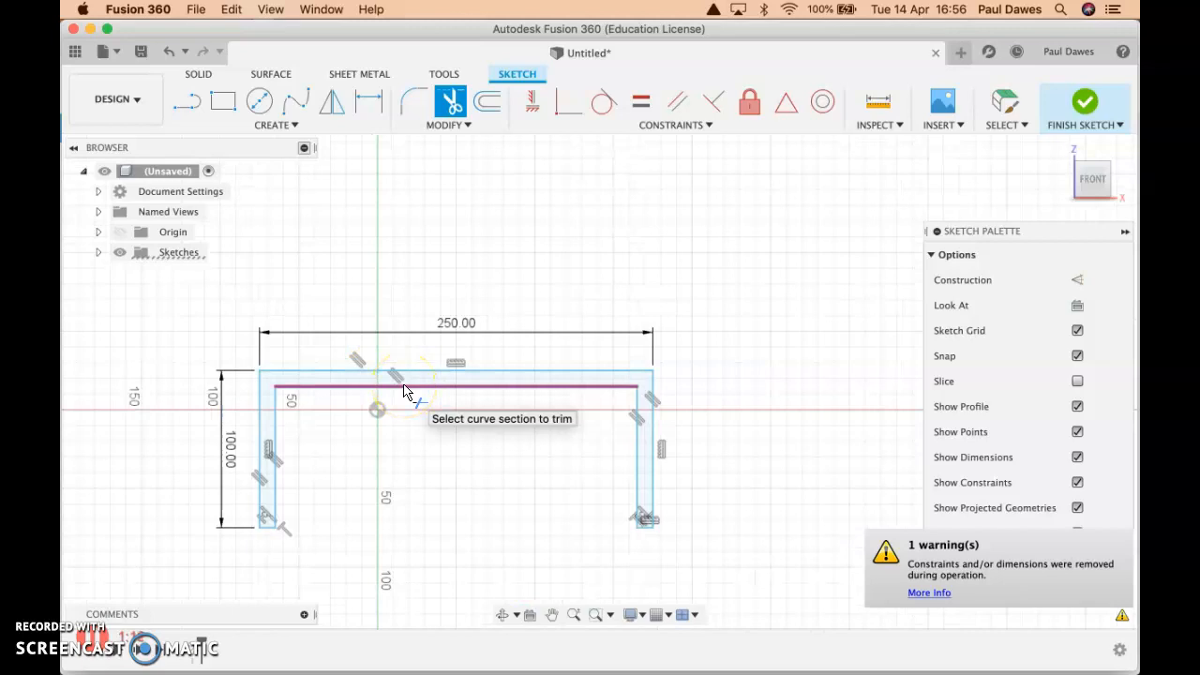
{"action": "key", "text": "super+Tab"}
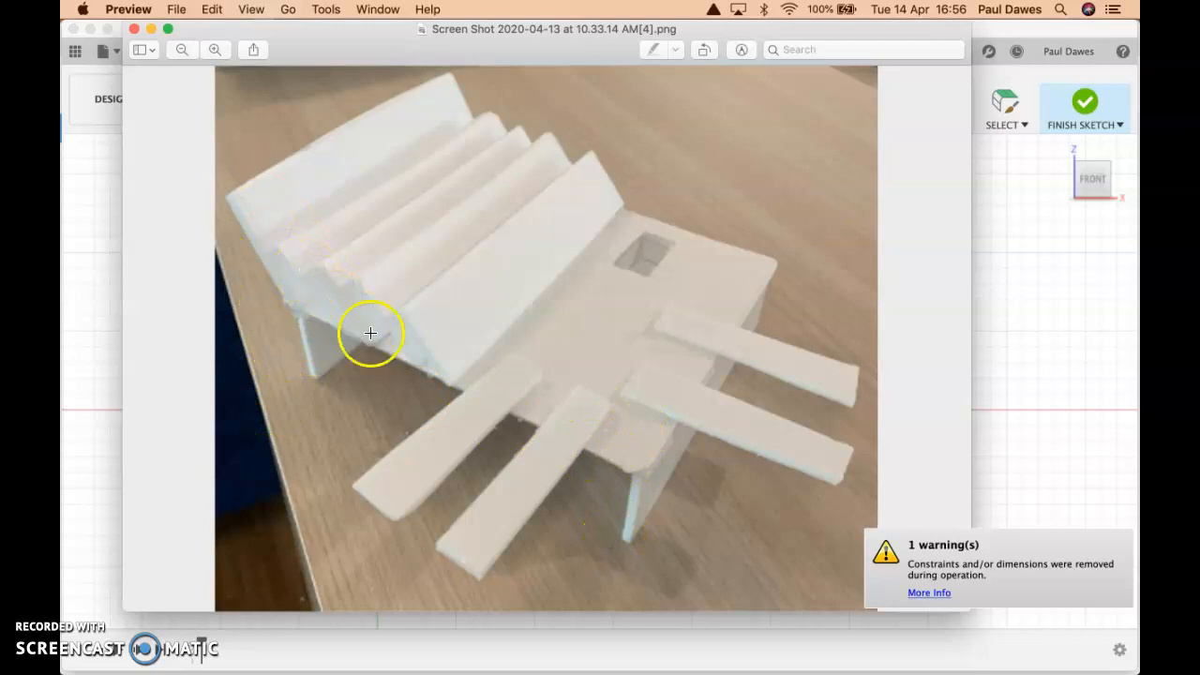
{"action": "key", "text": "super+Tab"}
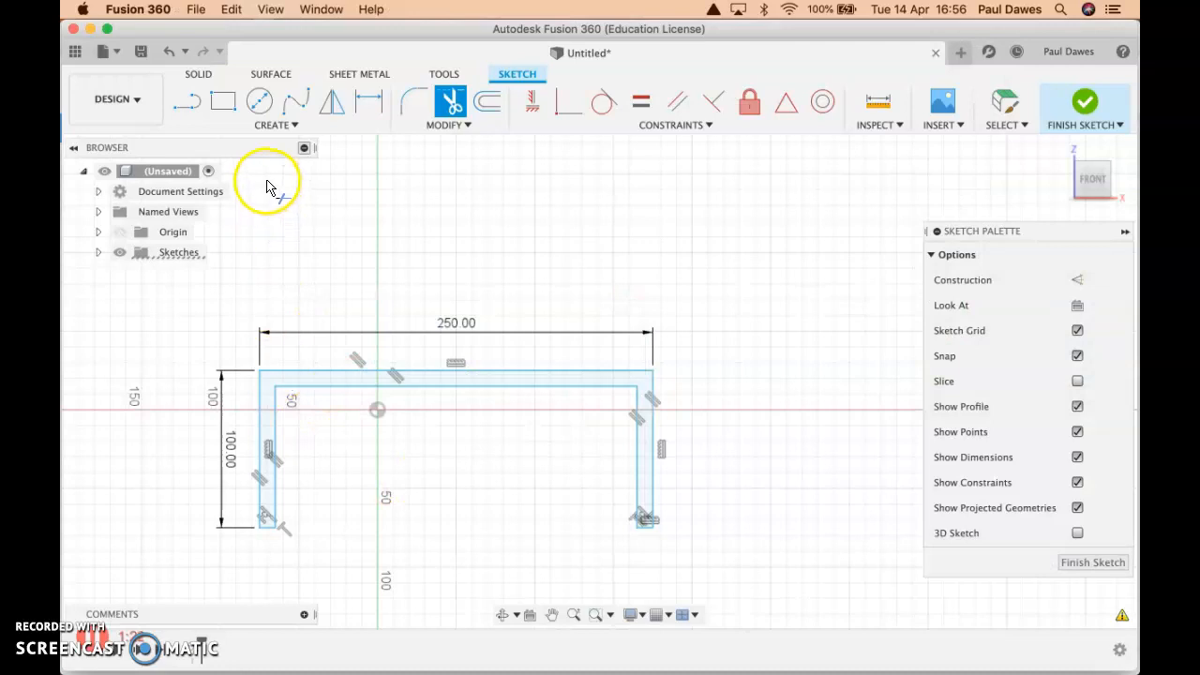
{"action": "left_click", "coordinate": [263, 124]}
{"action": "mouse_move", "coordinate": [242, 169]}
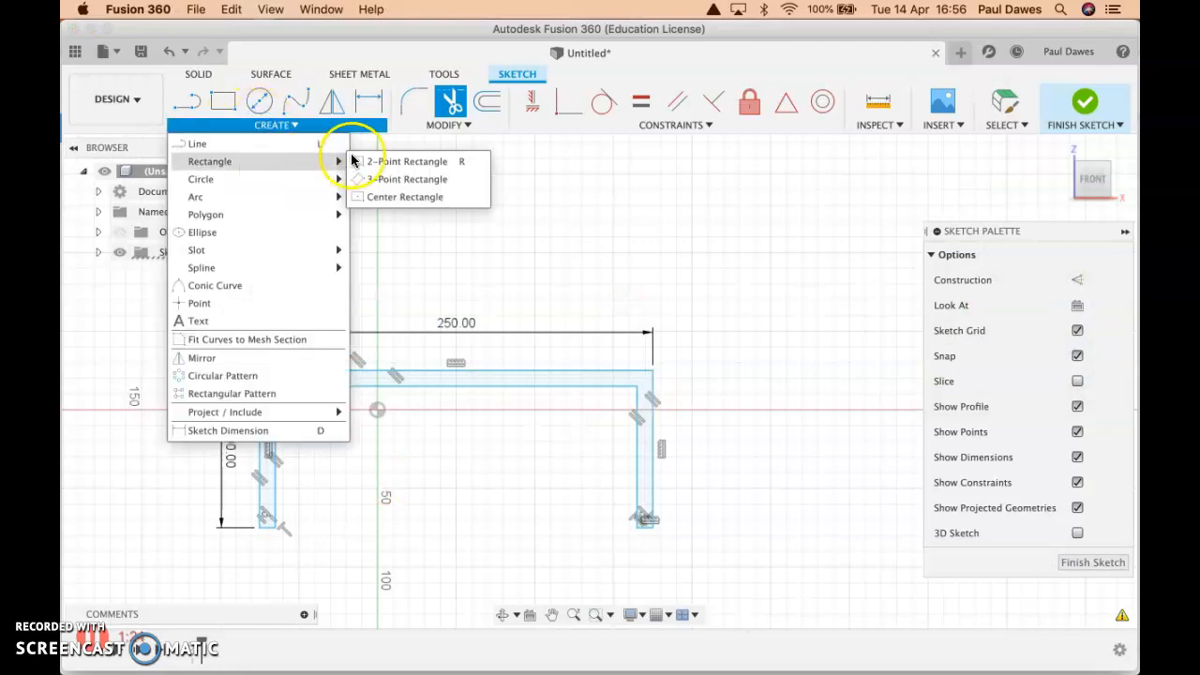
{"action": "left_click", "coordinate": [387, 181]}
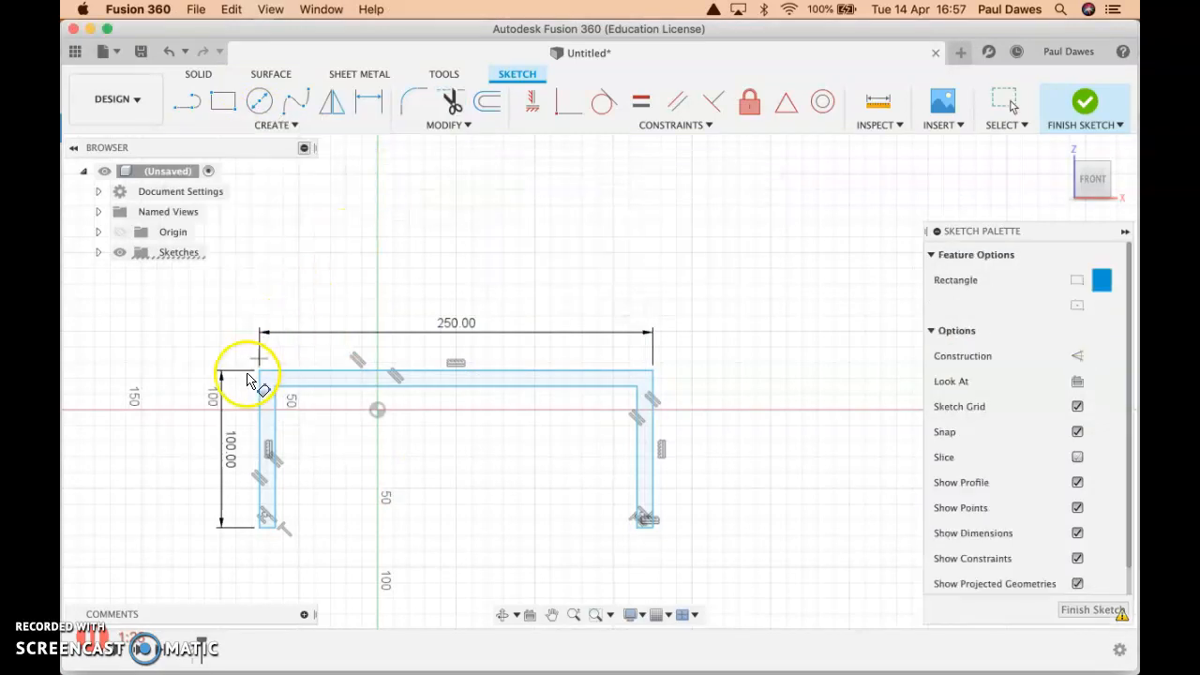
{"action": "scroll", "coordinate": [273, 384], "scroll_direction": "up", "scroll_amount": 5}
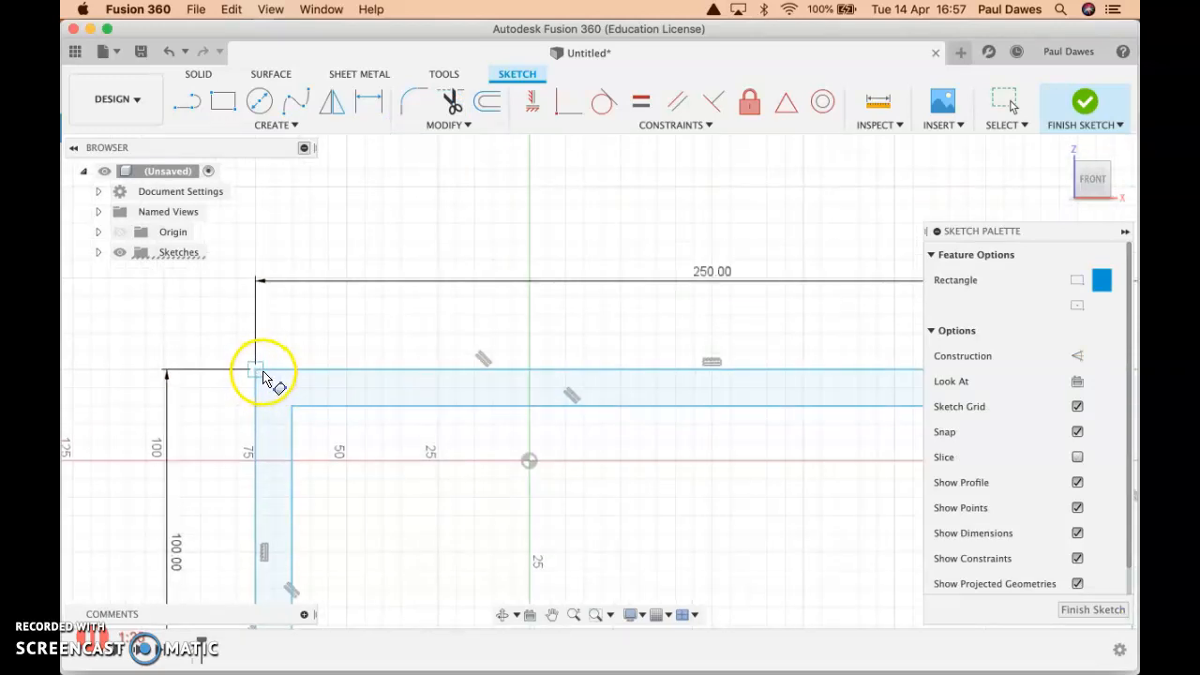
{"action": "scroll", "coordinate": [264, 377], "scroll_direction": "down", "scroll_amount": 6}
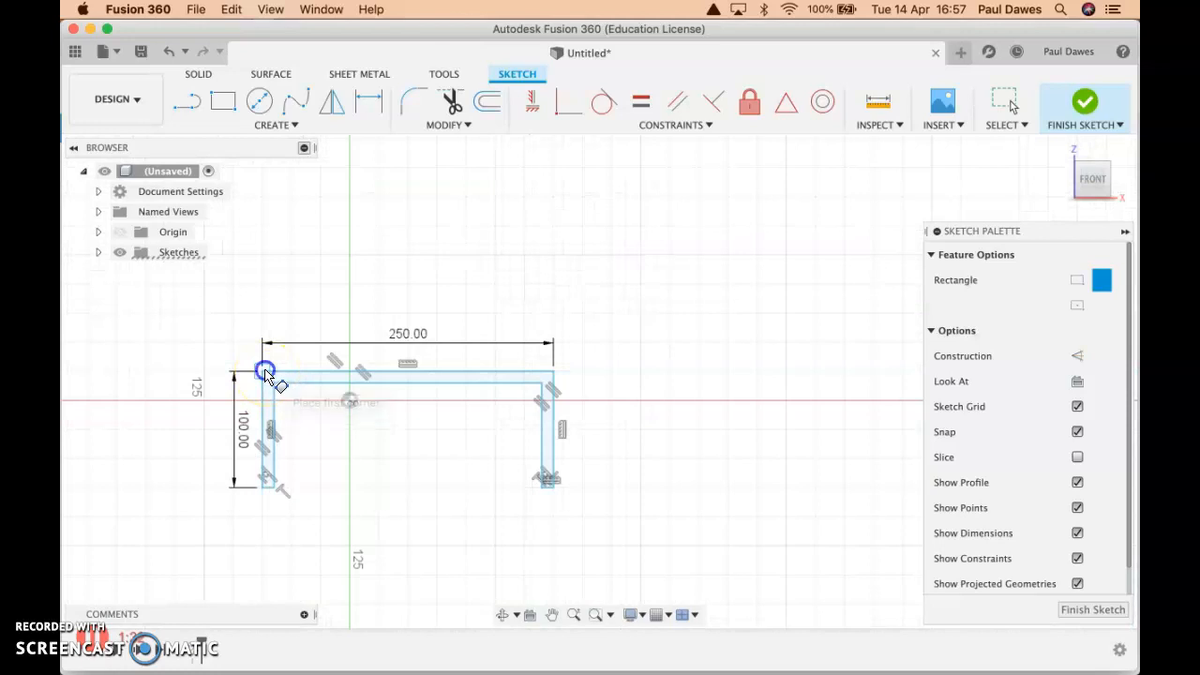
{"action": "left_click", "coordinate": [265, 375]}
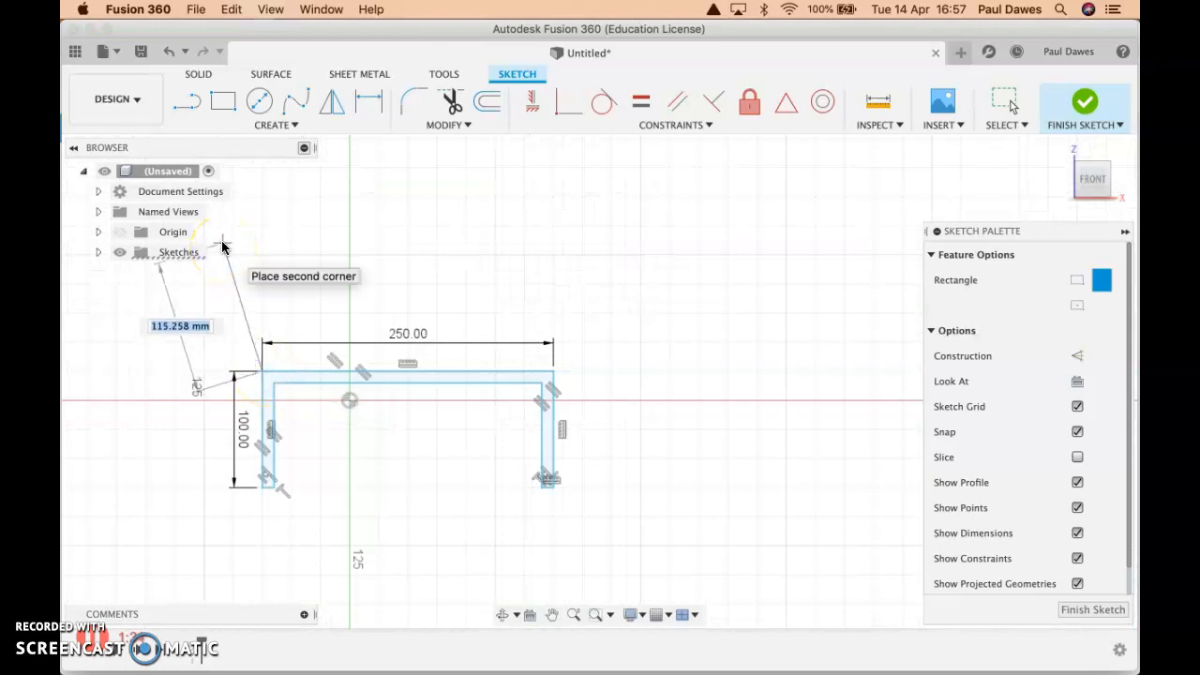
{"action": "type", "text": "120"}
{"action": "key", "text": "Tab"}
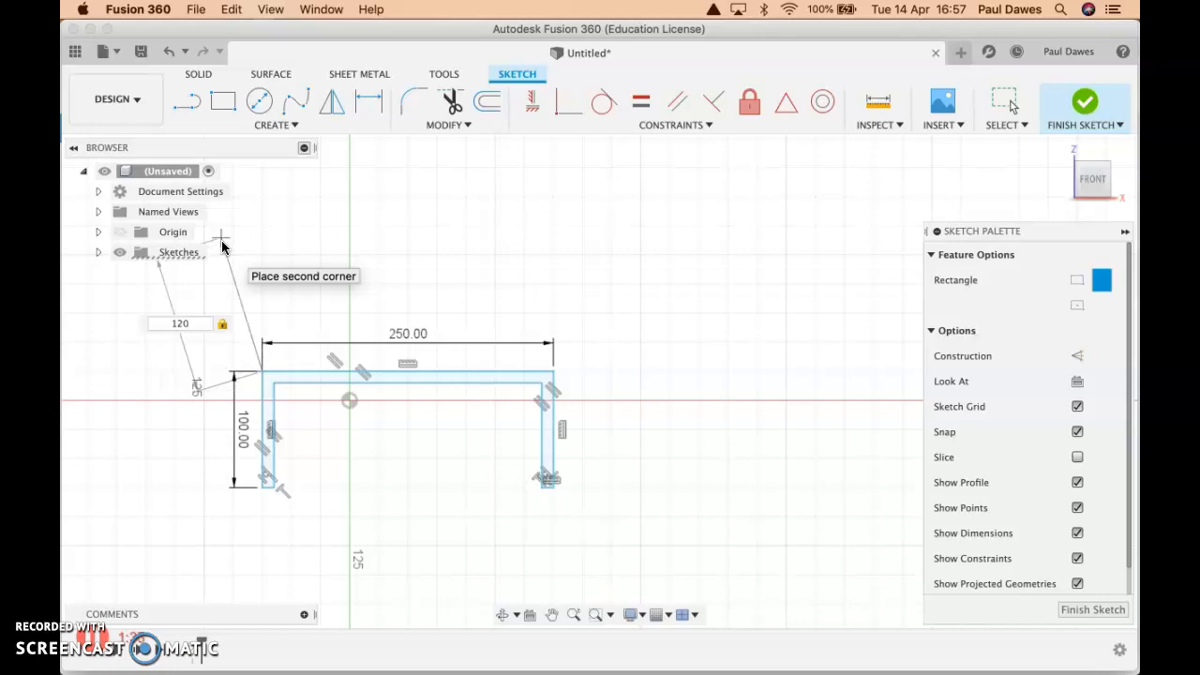
{"action": "left_click", "coordinate": [221, 241]}
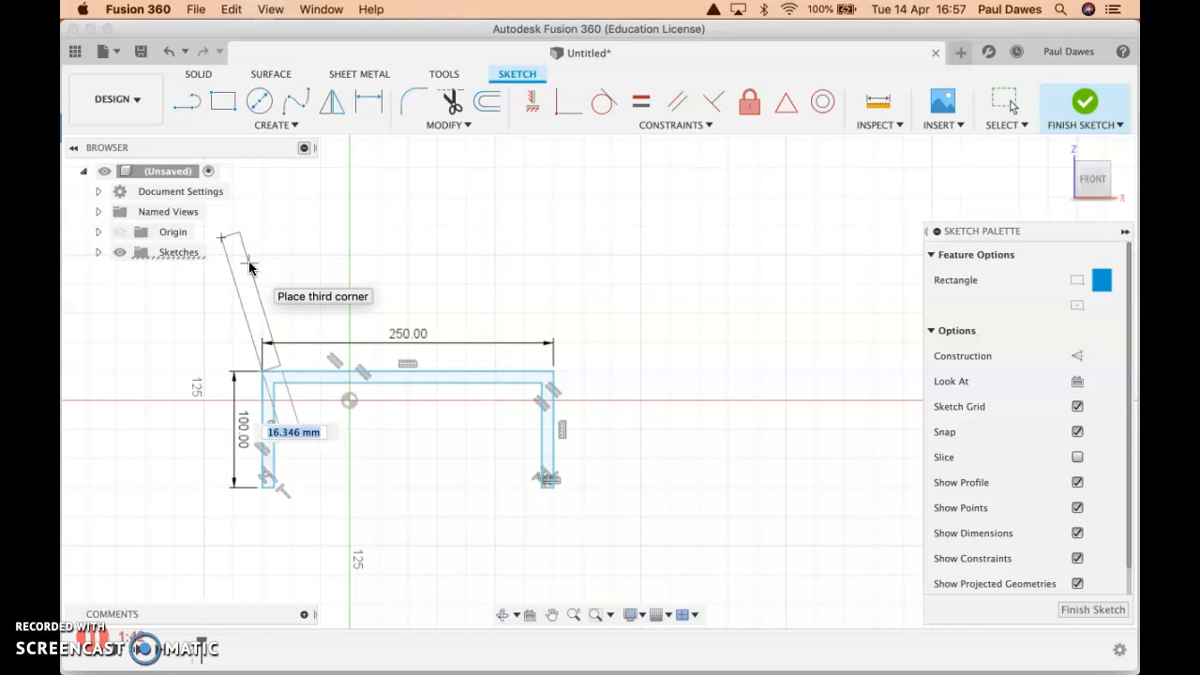
{"action": "type", "text": "8"}
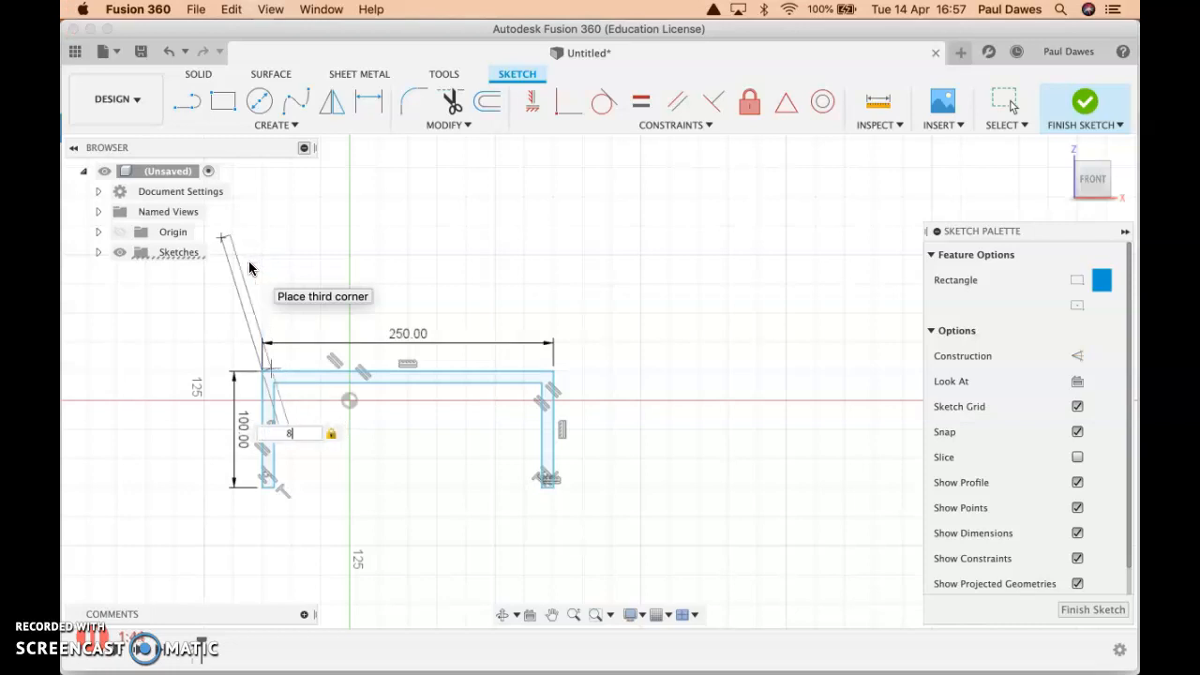
{"action": "key", "text": "Return"}
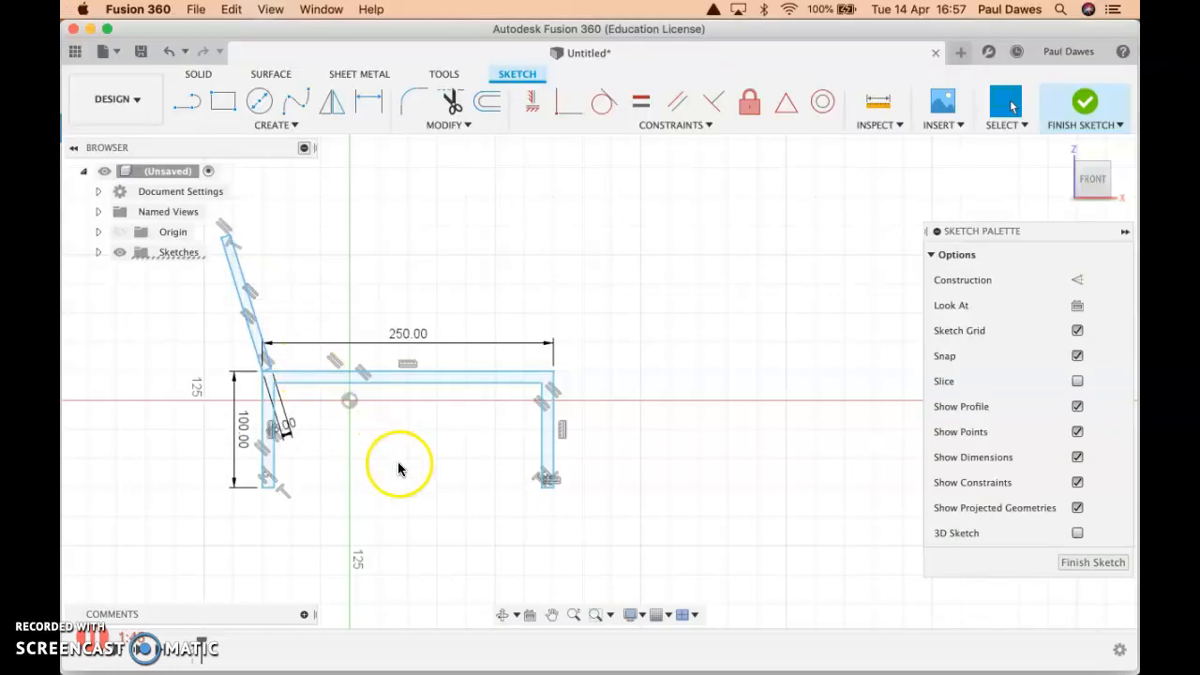
Step: Extend the slanted rectangle's inner side with a line from its lower corner down to the frame's top edge
{"action": "scroll", "coordinate": [281, 377], "scroll_direction": "up", "scroll_amount": 5}
{"action": "scroll", "coordinate": [283, 377], "scroll_direction": "up", "scroll_amount": 5}
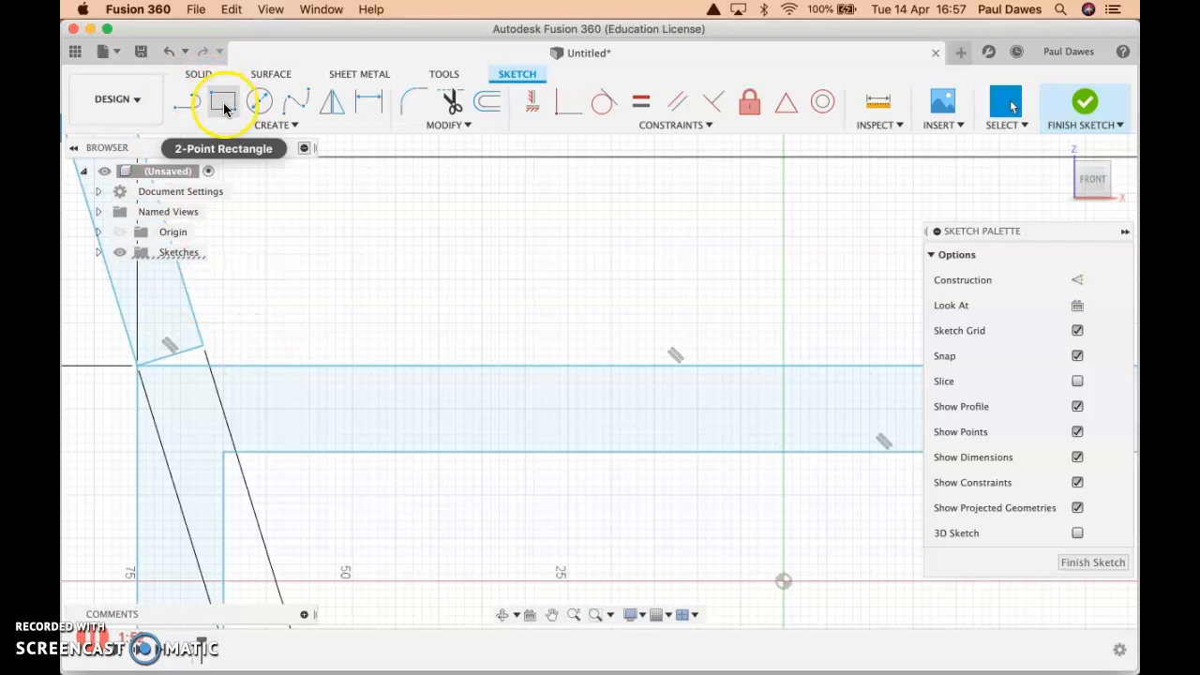
{"action": "left_click", "coordinate": [187, 101]}
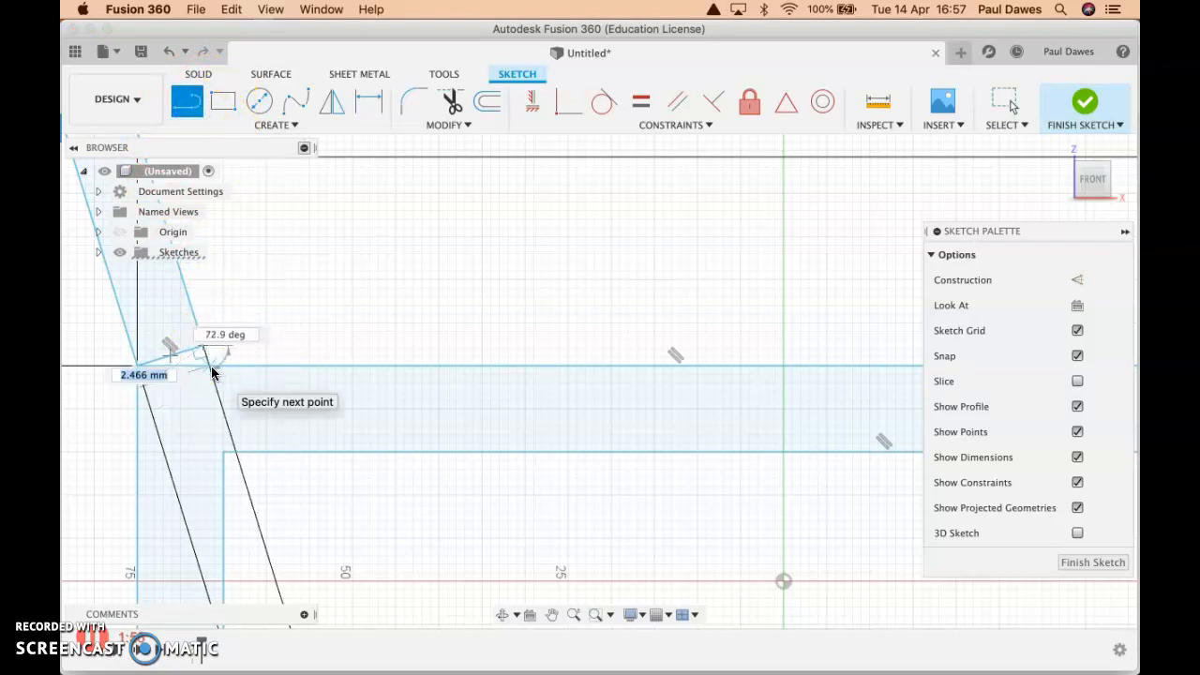
{"action": "left_click", "coordinate": [208, 365]}
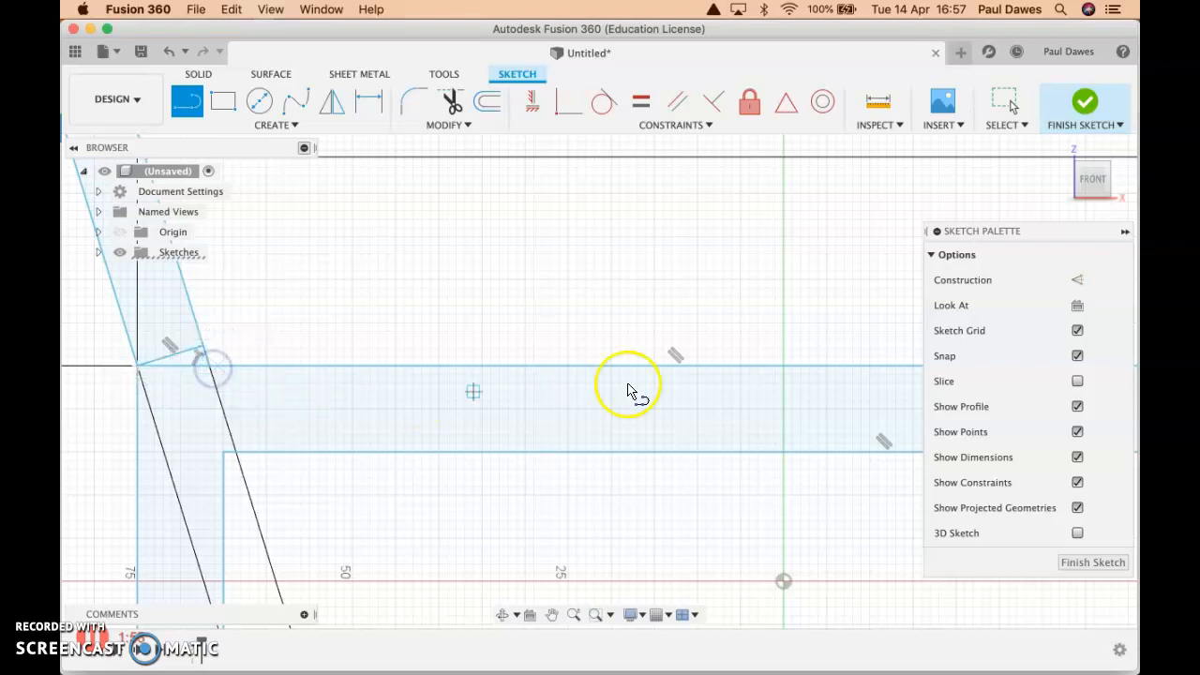
Step: Trim the short frame edge and the slanted rectangle's end line at the joint, merging the two profiles
{"action": "key", "text": "t"}
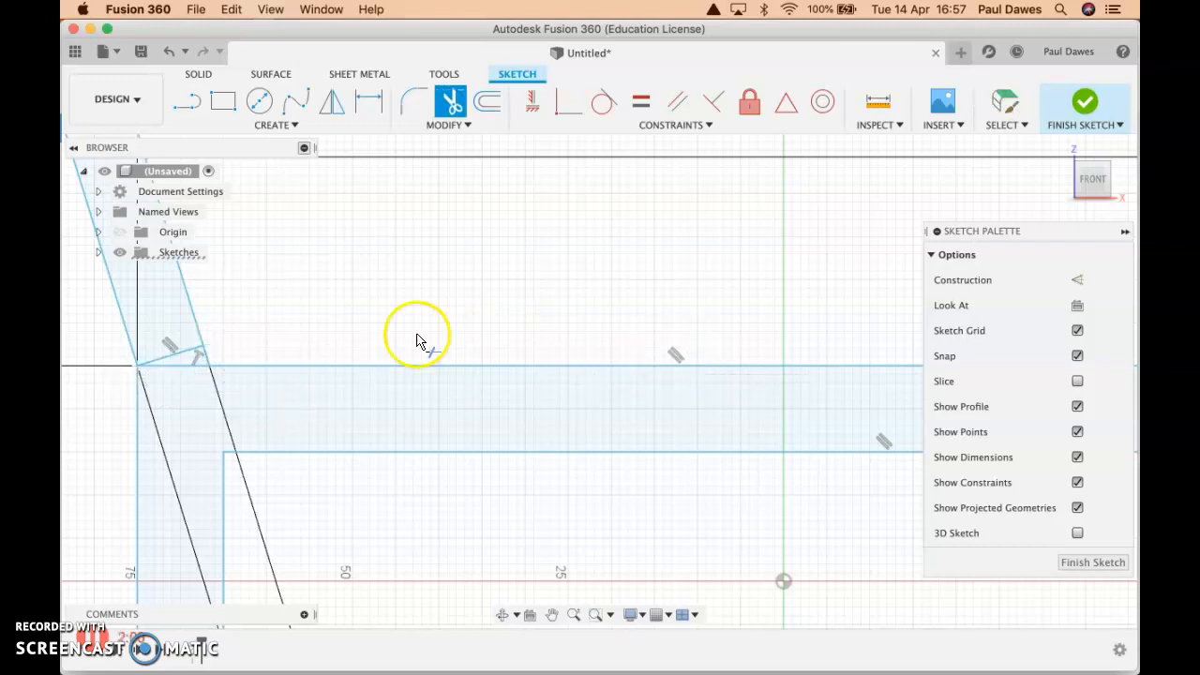
{"action": "left_click", "coordinate": [182, 363]}
{"action": "left_click", "coordinate": [171, 354]}
{"action": "scroll", "coordinate": [268, 337], "scroll_direction": "down", "scroll_amount": 10}
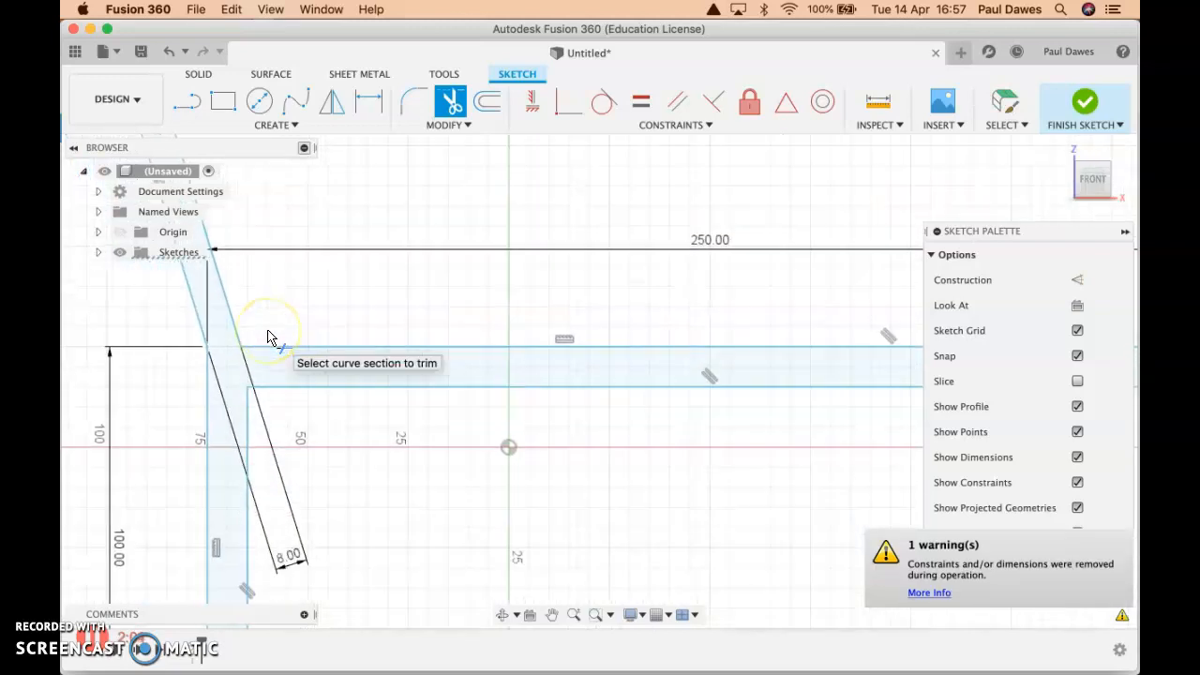
{"action": "scroll", "coordinate": [268, 337], "scroll_direction": "down", "scroll_amount": 3}
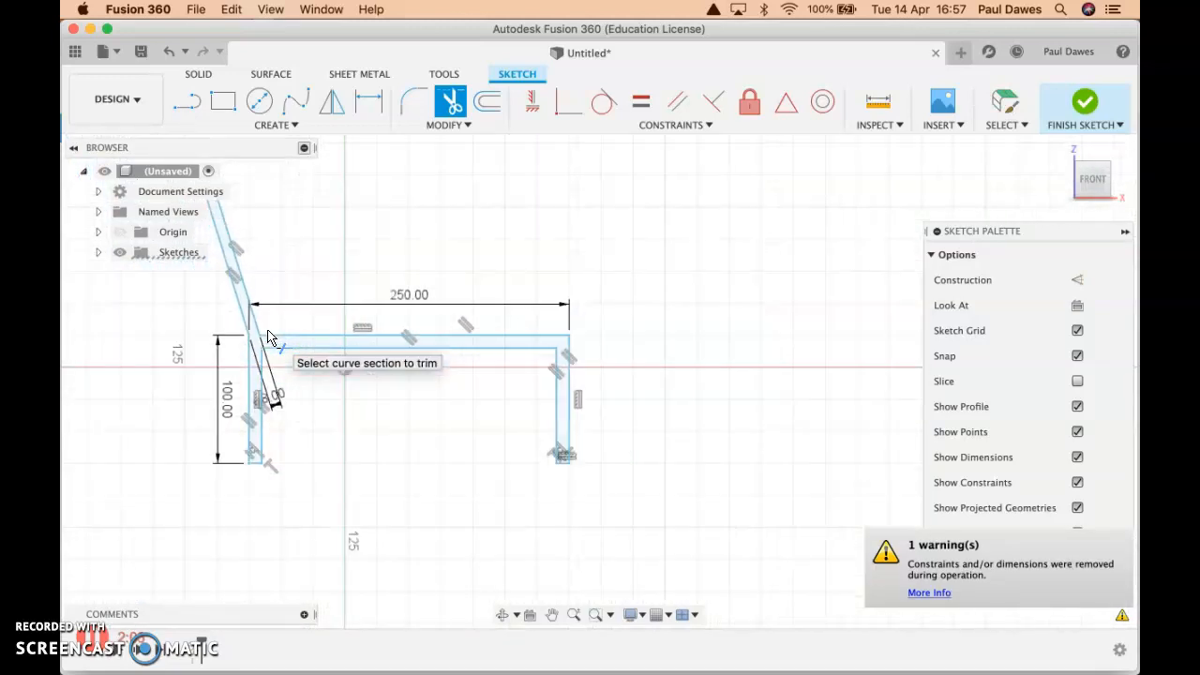
{"action": "scroll", "coordinate": [268, 337], "scroll_direction": "down", "scroll_amount": 2}
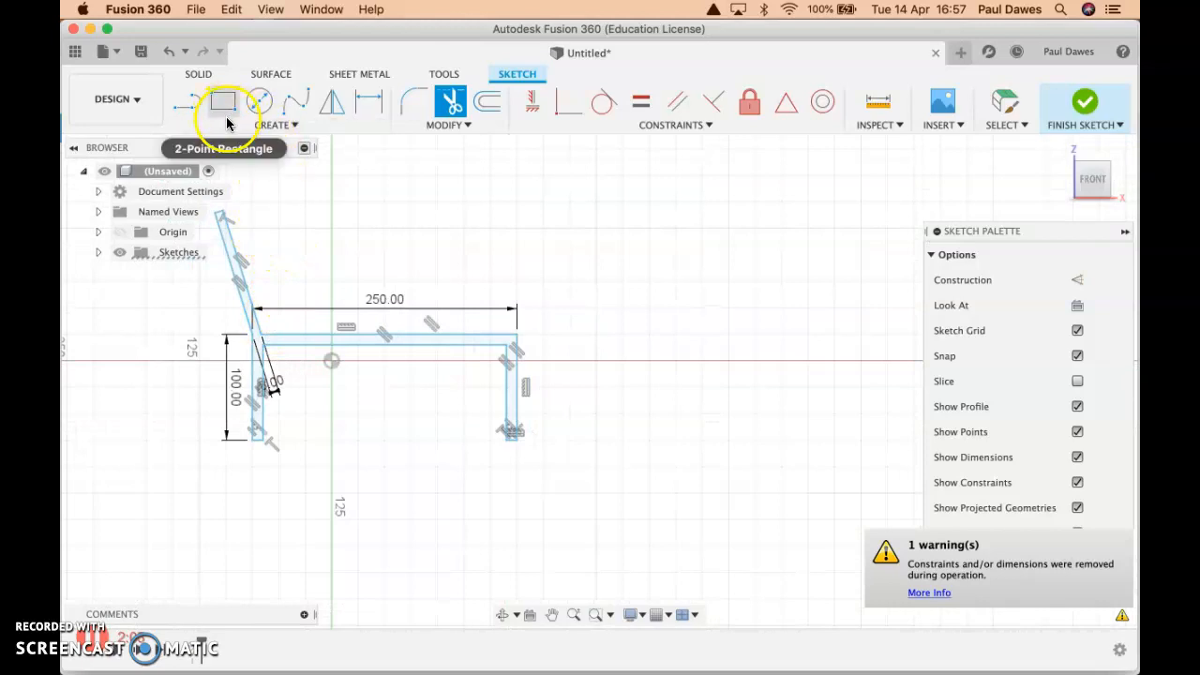
{"action": "left_click", "coordinate": [249, 122]}
{"action": "mouse_move", "coordinate": [222, 165]}
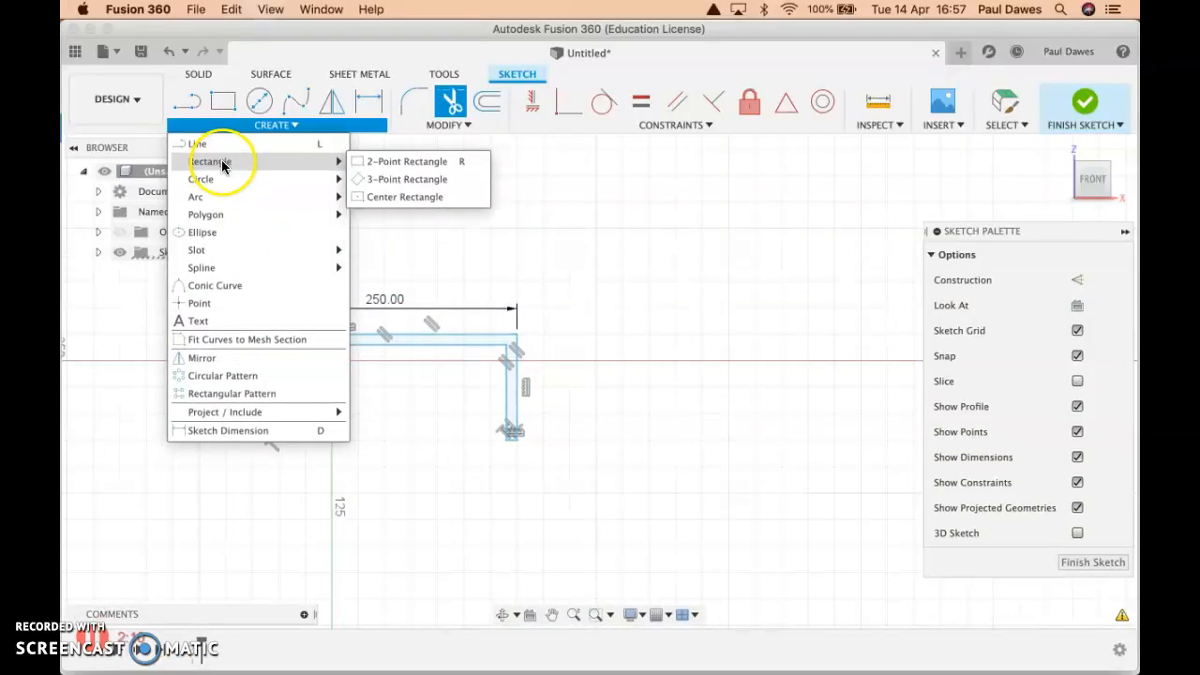
{"action": "left_click", "coordinate": [396, 179]}
{"action": "scroll", "coordinate": [254, 365], "scroll_direction": "up", "scroll_amount": 4}
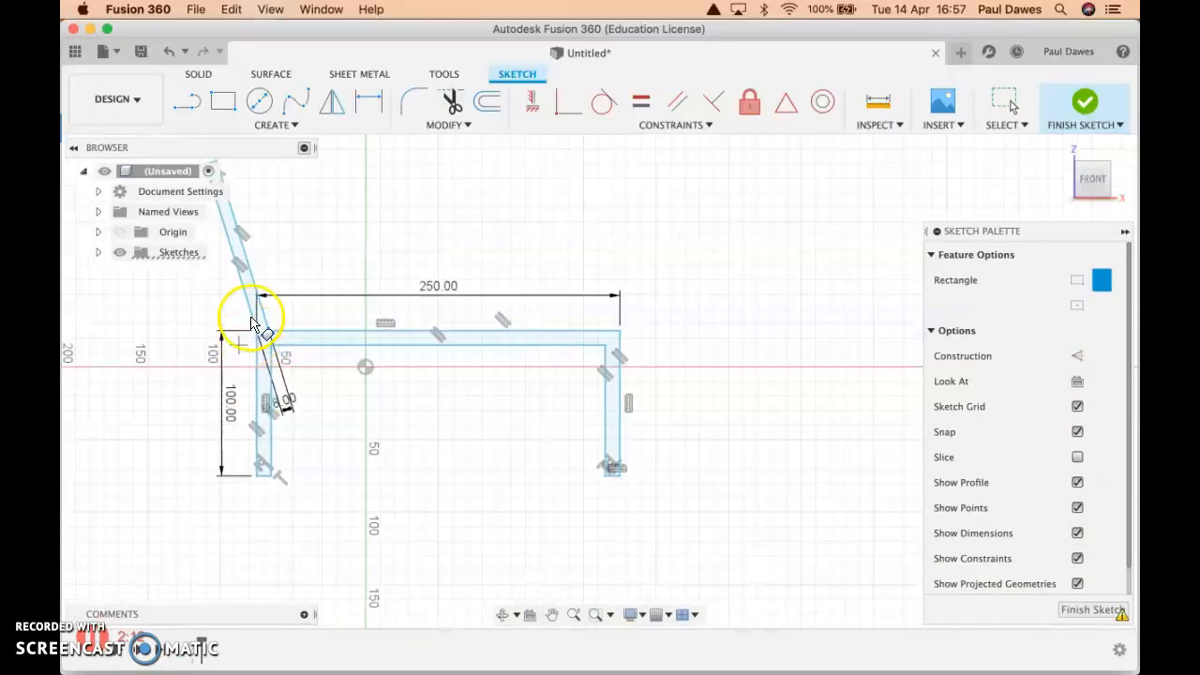
{"action": "scroll", "coordinate": [287, 254], "scroll_direction": "up", "scroll_amount": 5}
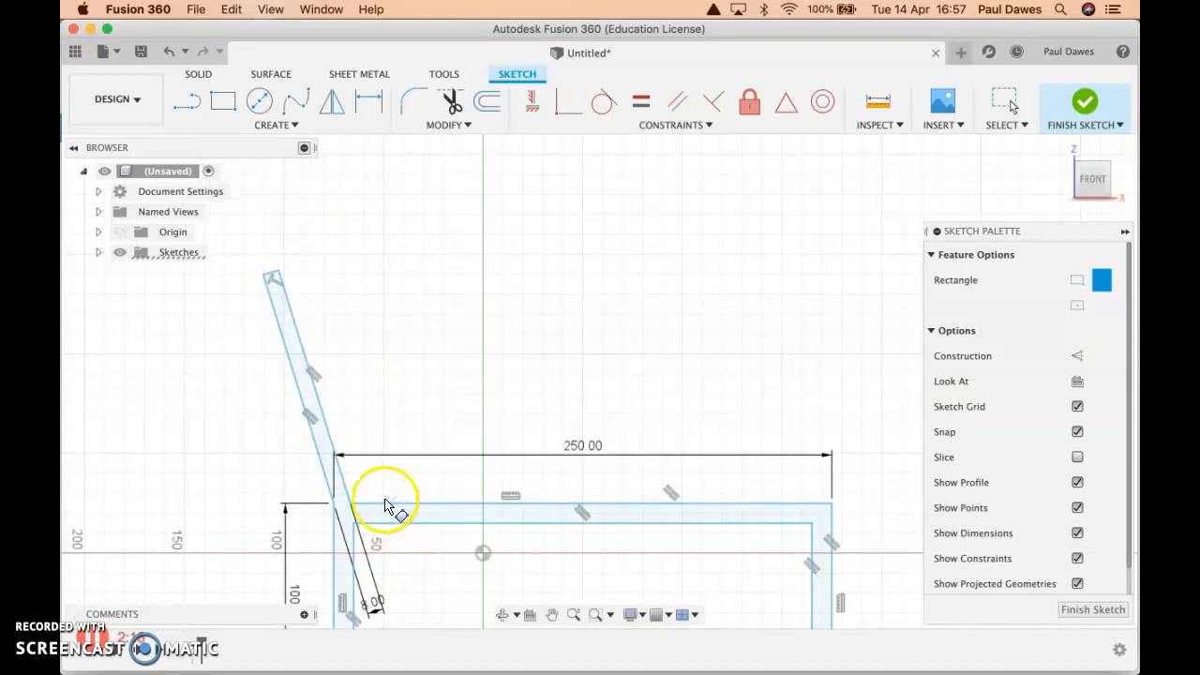
{"action": "left_click", "coordinate": [669, 618]}
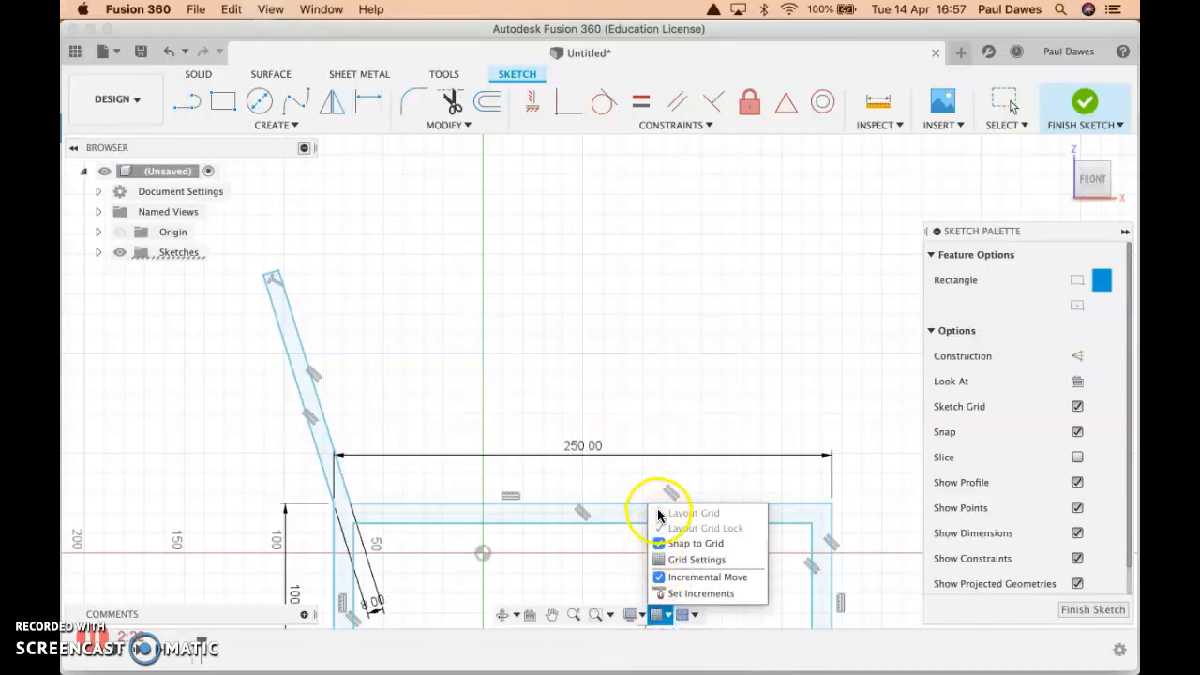
{"action": "left_click", "coordinate": [589, 568]}
{"action": "key", "text": "Escape"}
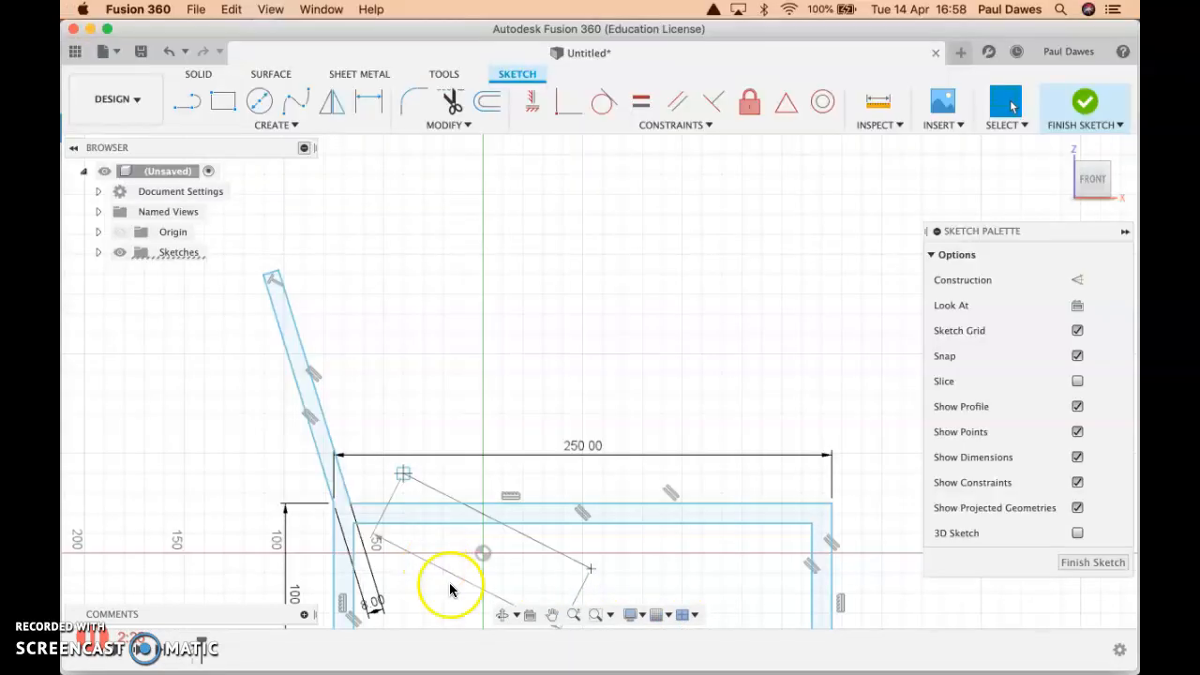
Step: Sketch a 70 by 8 mm three-point rectangle rising from the frame's top edge, parallel to the slanted panel and just inside it
{"action": "left_click", "coordinate": [233, 121]}
{"action": "mouse_move", "coordinate": [215, 161]}
{"action": "left_click", "coordinate": [380, 179]}
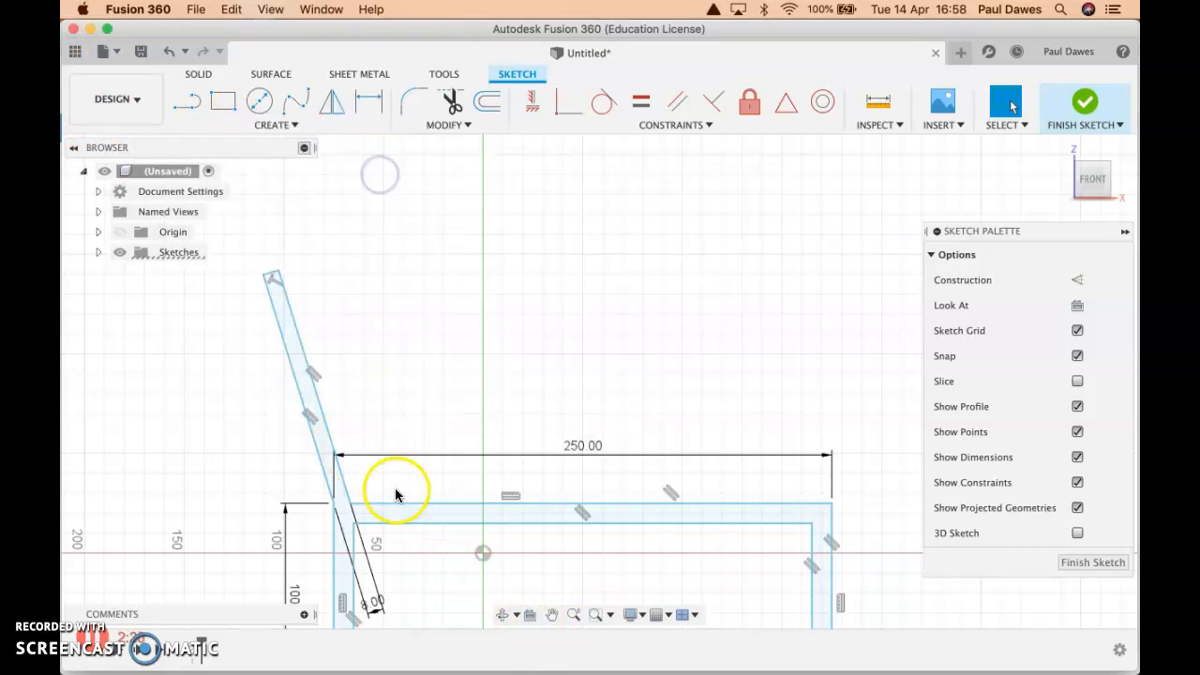
{"action": "scroll", "coordinate": [380, 502], "scroll_direction": "up", "scroll_amount": 4}
{"action": "left_click", "coordinate": [382, 509]}
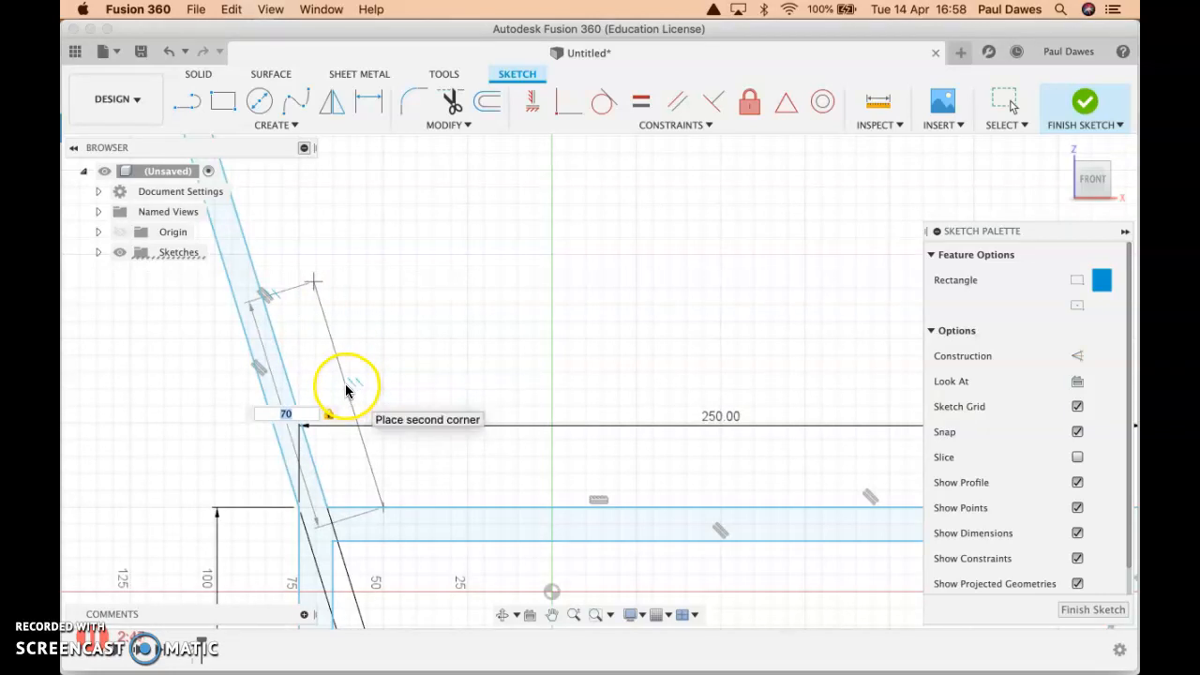
{"action": "left_click", "coordinate": [347, 387]}
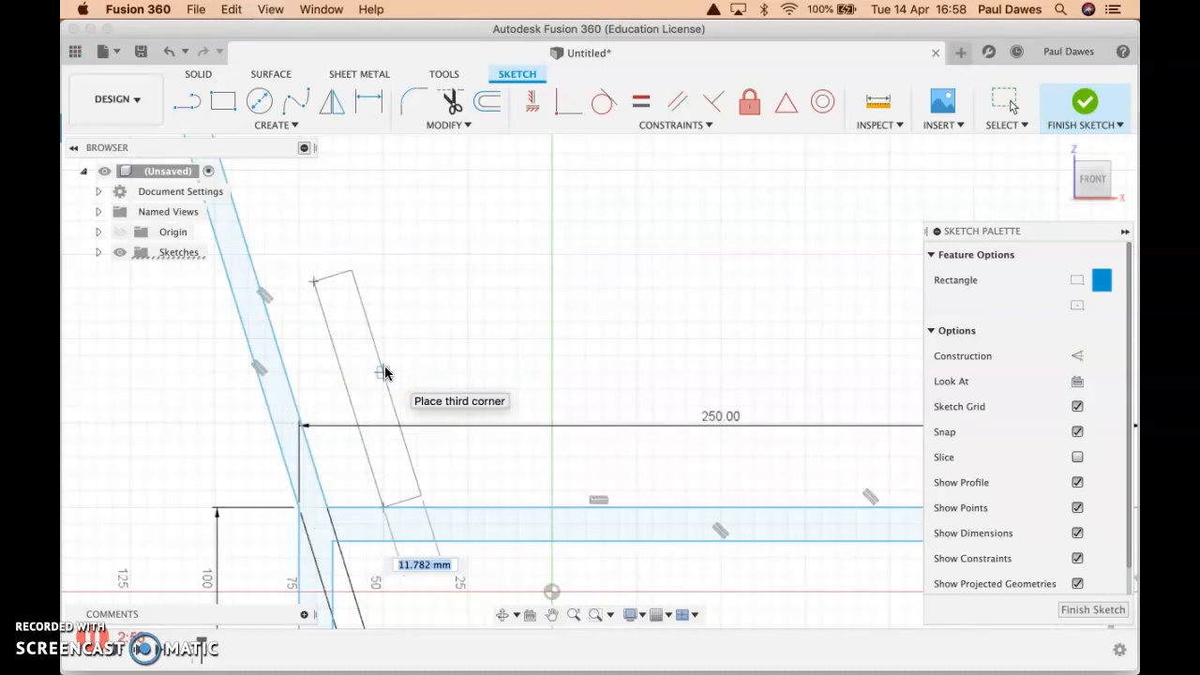
{"action": "type", "text": "8"}
{"action": "key", "text": "Return"}
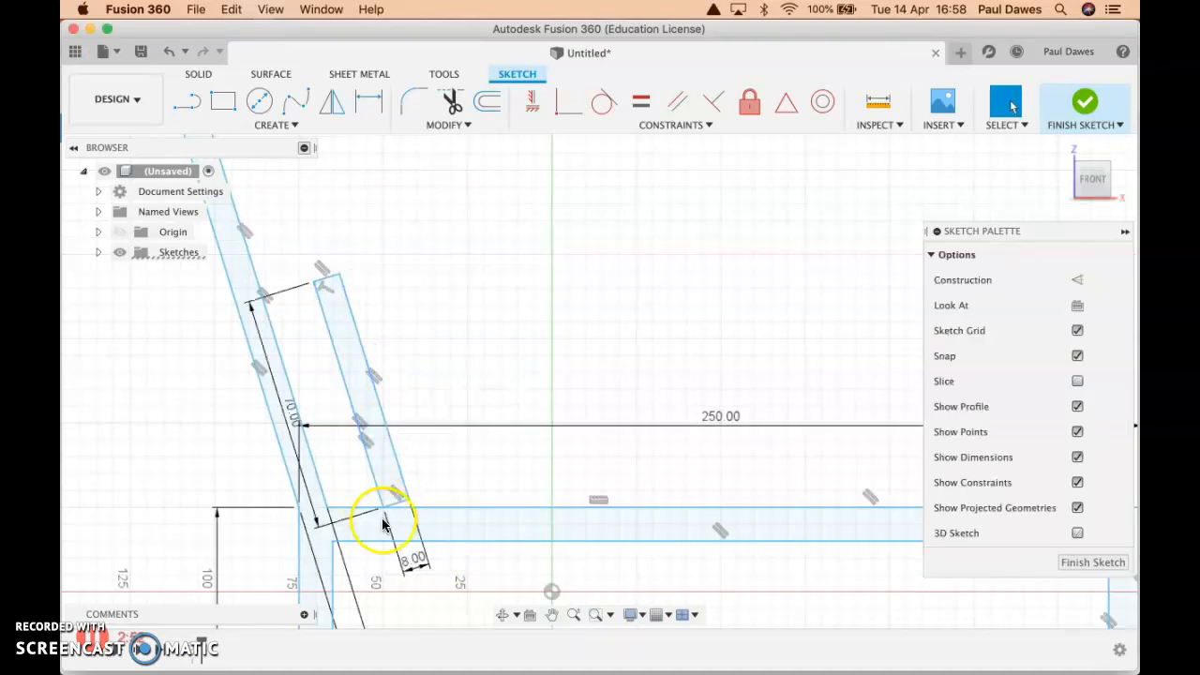
Step: Extend the new slanted rectangle's inner side with a line from its raised lower corner down to the frame's top edge
{"action": "left_click", "coordinate": [190, 101]}
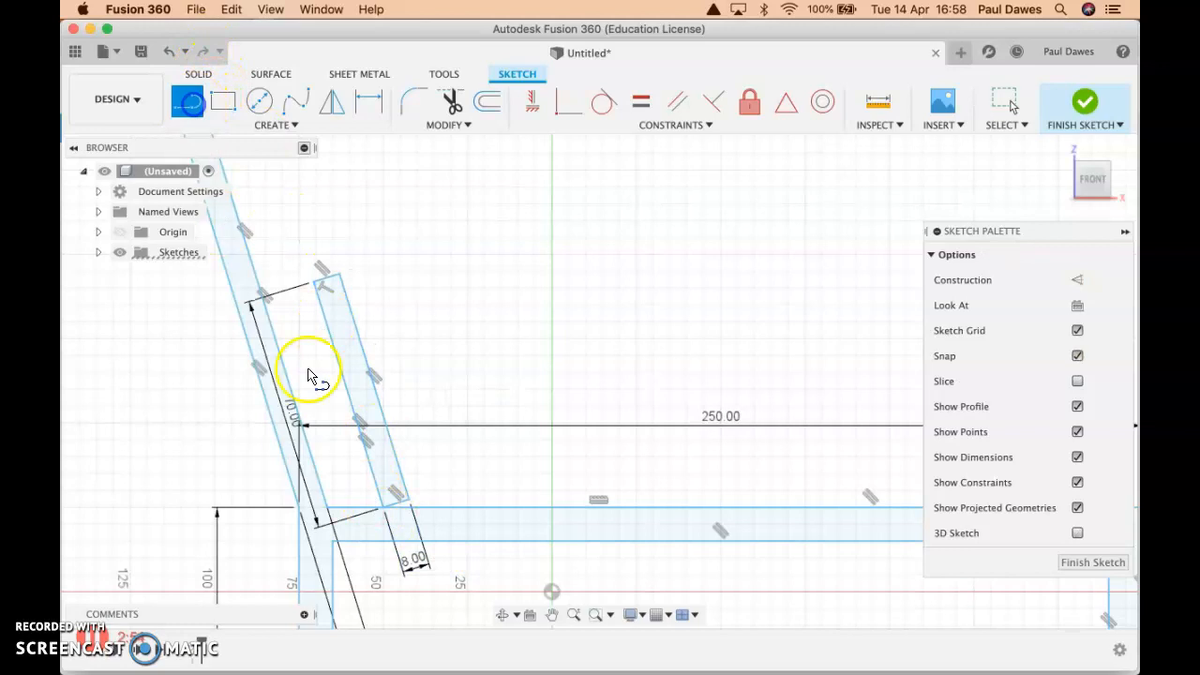
{"action": "left_click", "coordinate": [408, 500]}
{"action": "scroll", "coordinate": [413, 512], "scroll_direction": "up", "scroll_amount": 5}
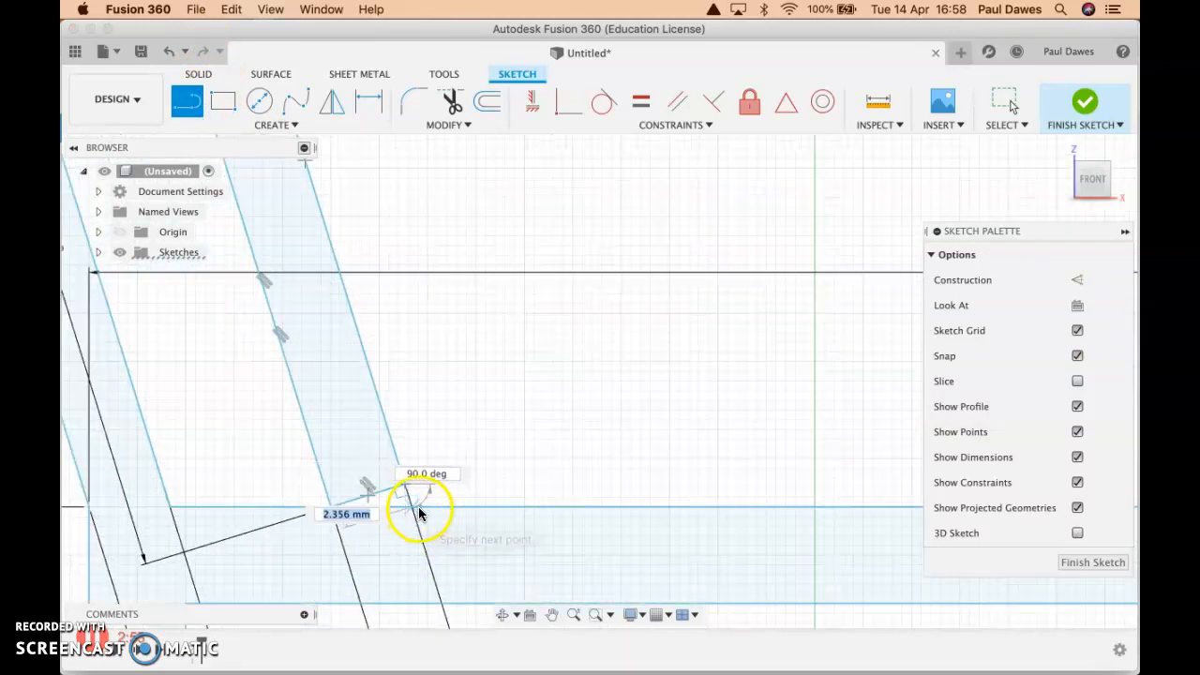
{"action": "key", "text": "Escape"}
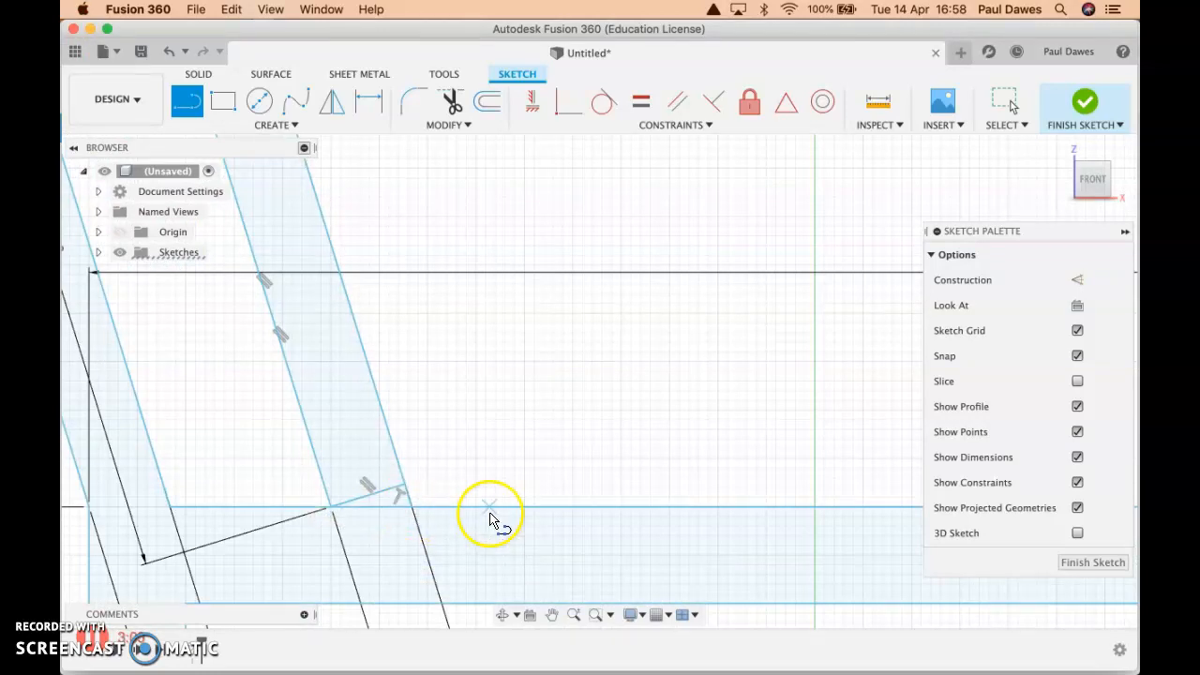
Step: Trim the short rectangle's end line and the frame edge segment beneath it, merging the second slanted panel with the frame
{"action": "key", "text": "t"}
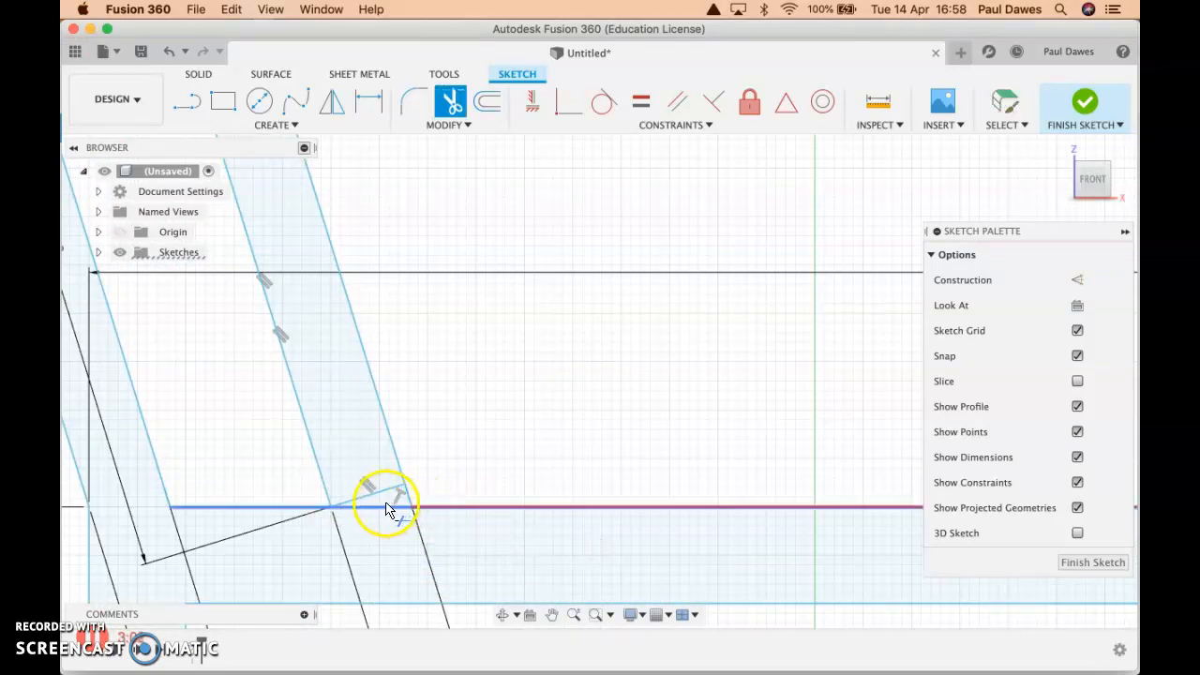
{"action": "left_click", "coordinate": [373, 498]}
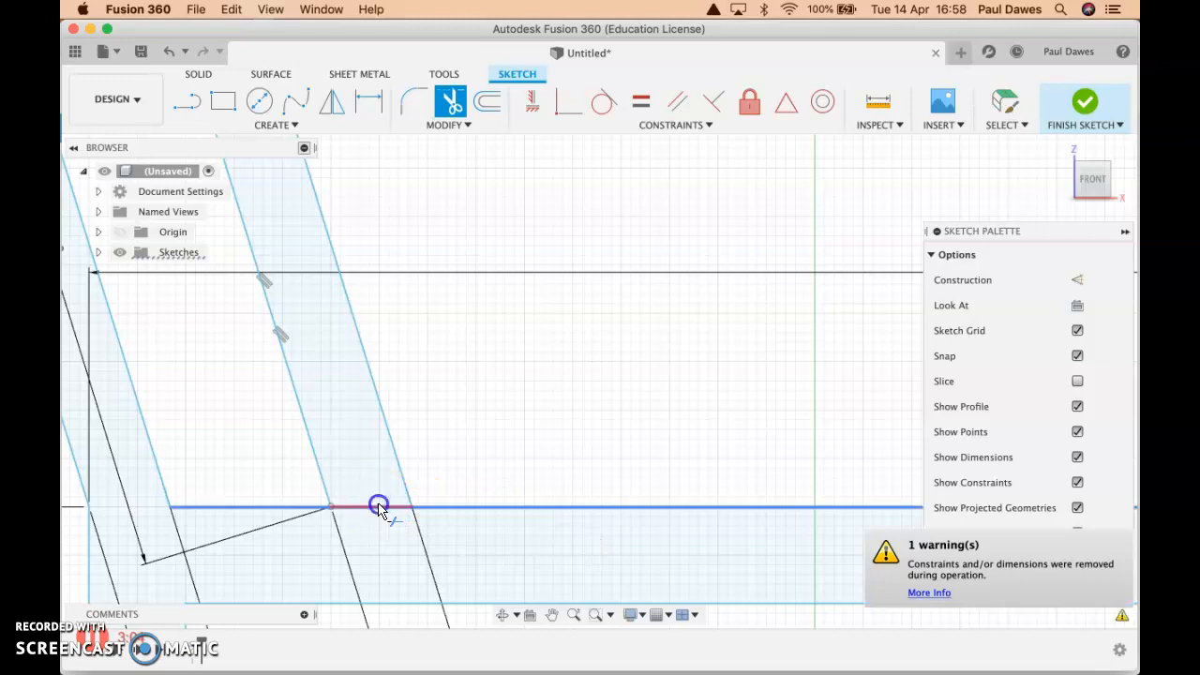
{"action": "scroll", "coordinate": [429, 445], "scroll_direction": "down", "scroll_amount": 3}
{"action": "scroll", "coordinate": [431, 448], "scroll_direction": "down", "scroll_amount": 5}
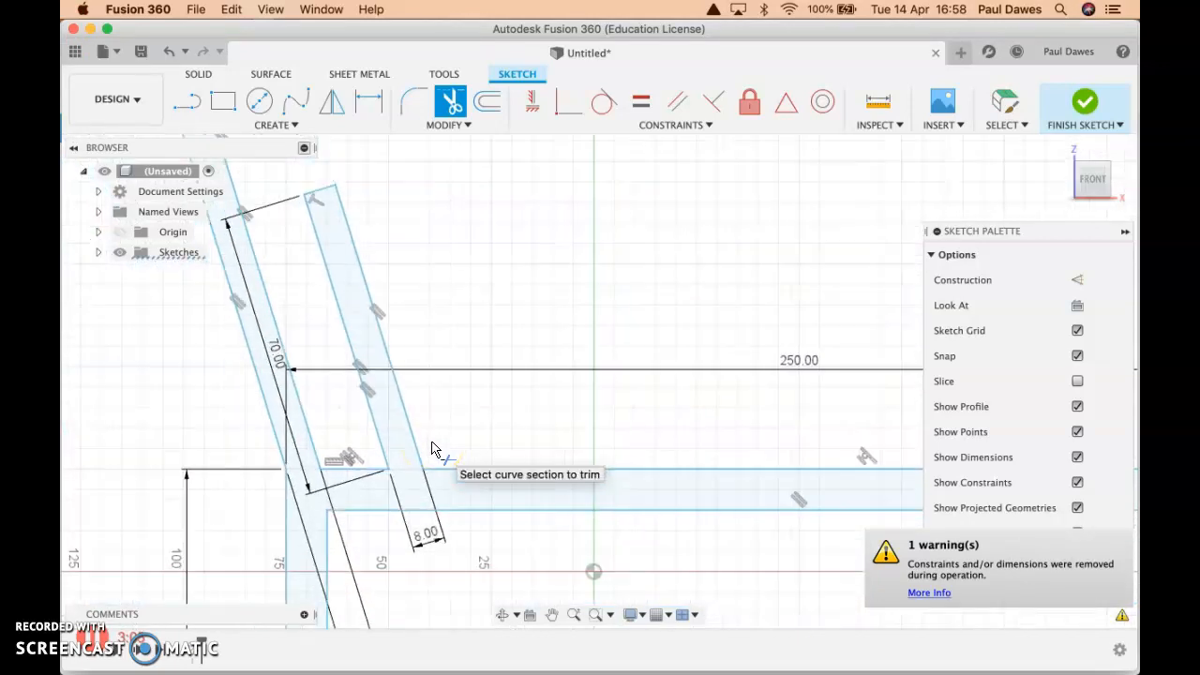
{"action": "scroll", "coordinate": [474, 433], "scroll_direction": "down", "scroll_amount": 5}
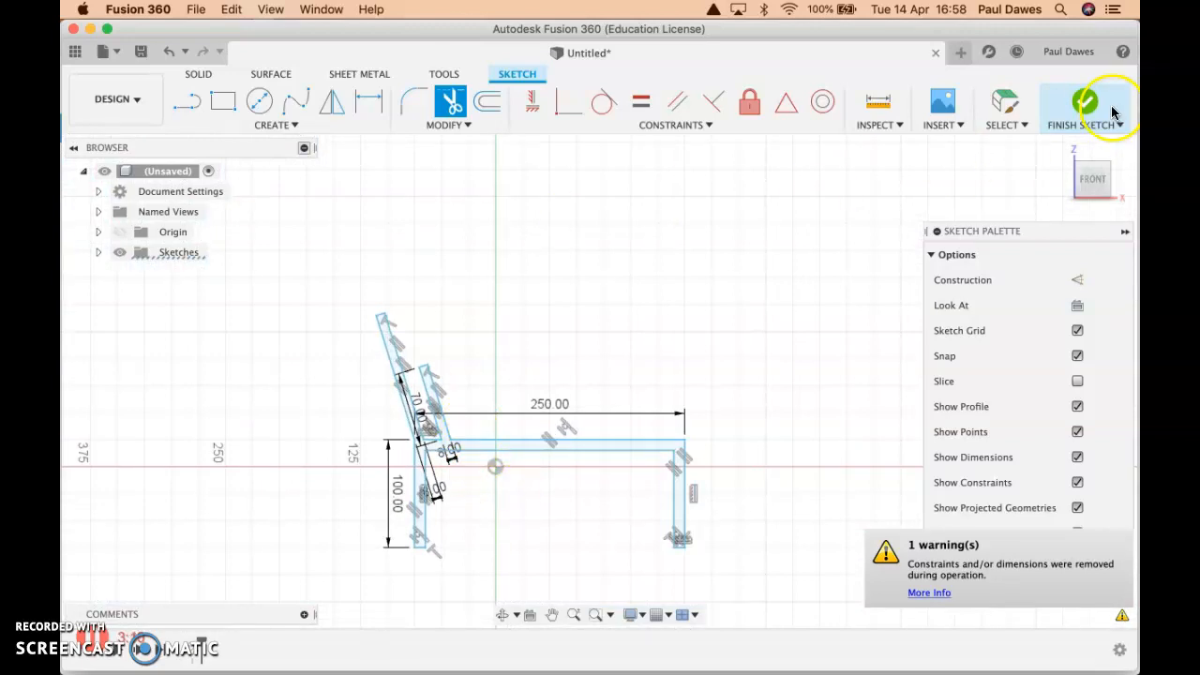
Step: Finish the sketch and extrude the side profile 1200 mm as a new body
{"action": "left_click", "coordinate": [1079, 108]}
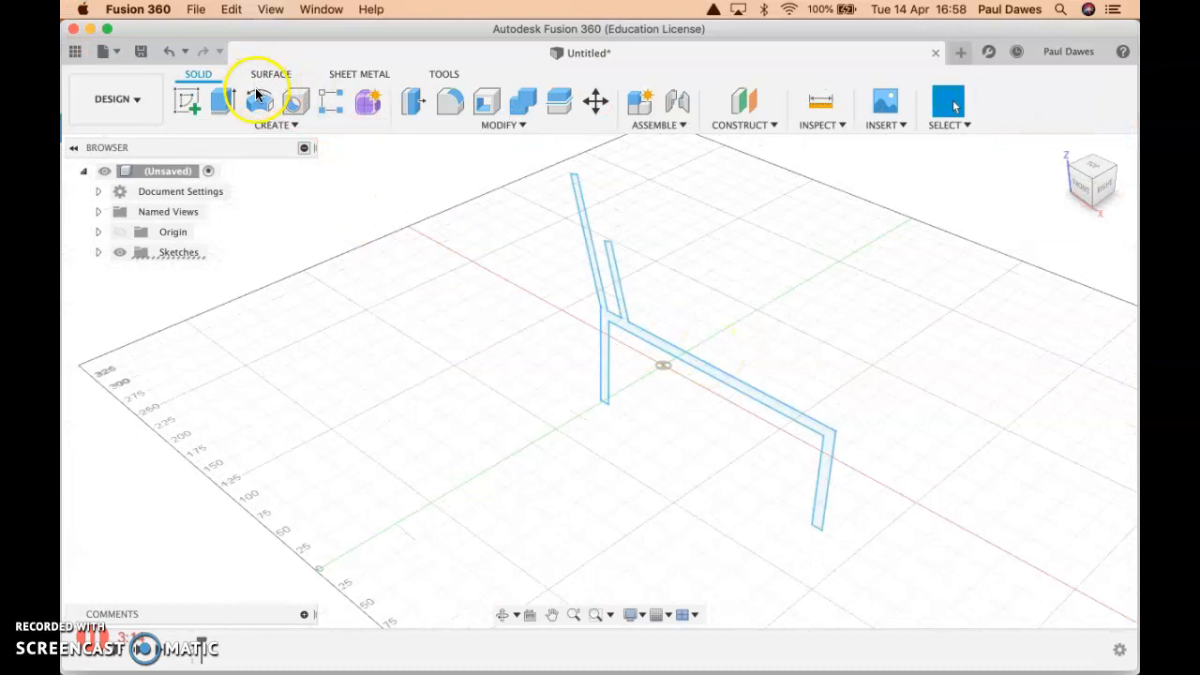
{"action": "left_click", "coordinate": [222, 101]}
{"action": "left_click_drag", "start_coordinate": [702, 346], "coordinate": [829, 267]}
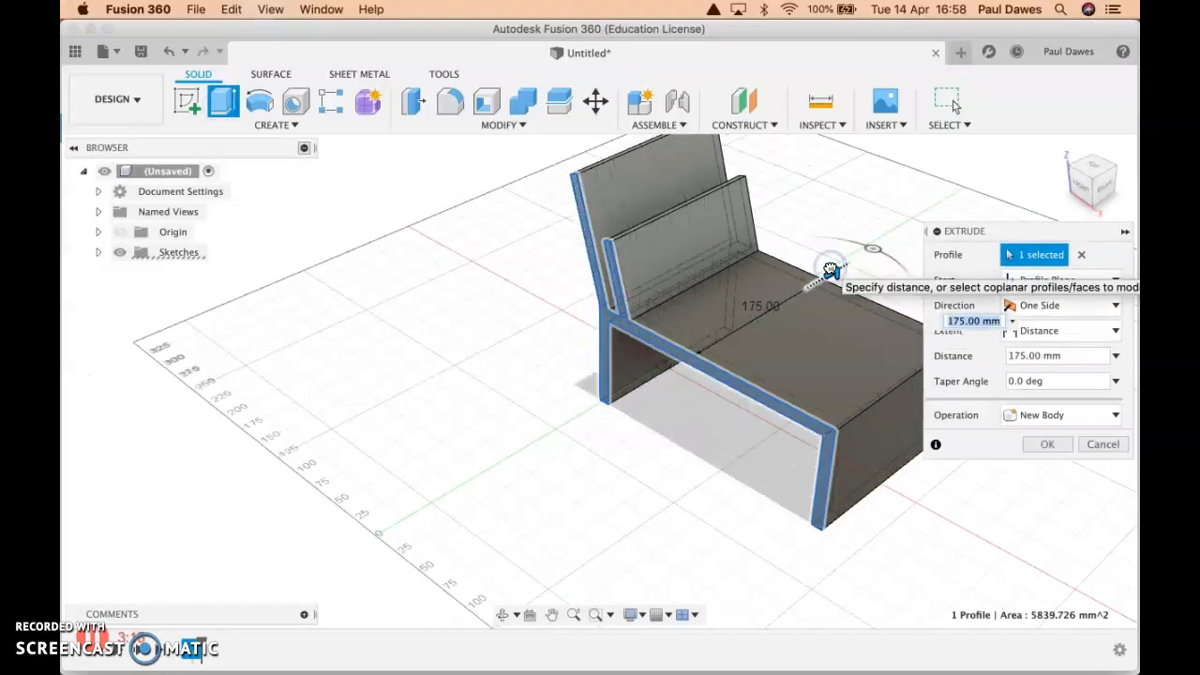
{"action": "type", "text": "150"}
{"action": "type", "text": "1200"}
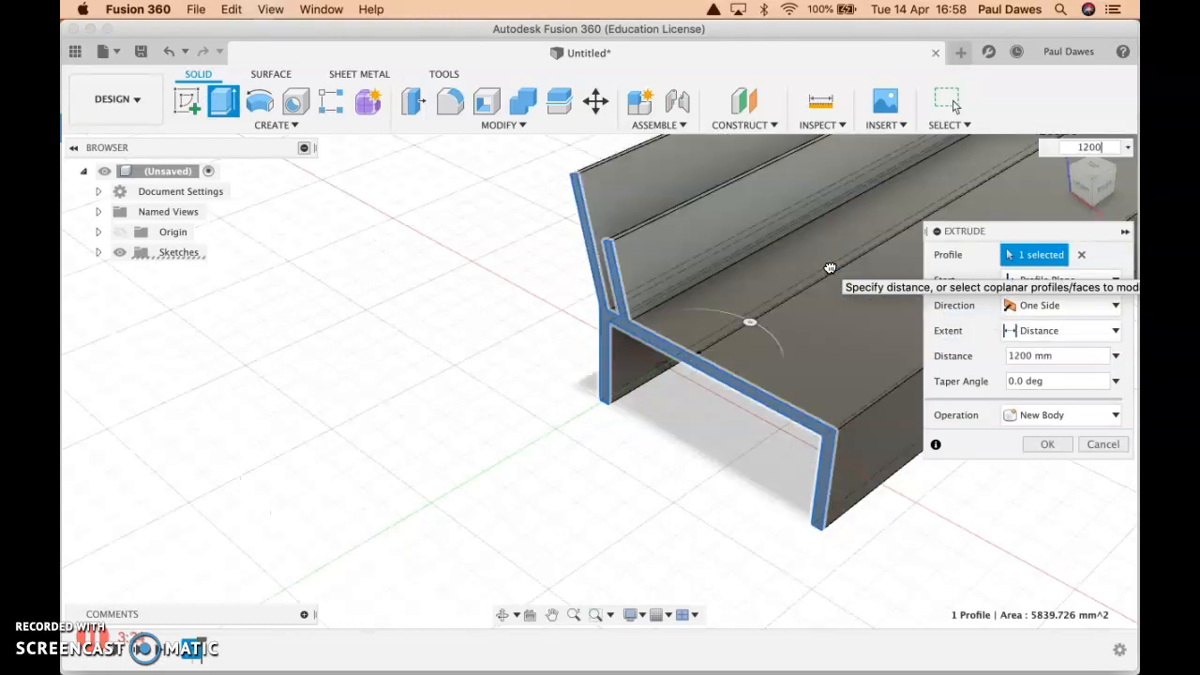
{"action": "key", "text": "Return"}
{"action": "scroll", "coordinate": [634, 442], "scroll_direction": "down", "scroll_amount": 3}
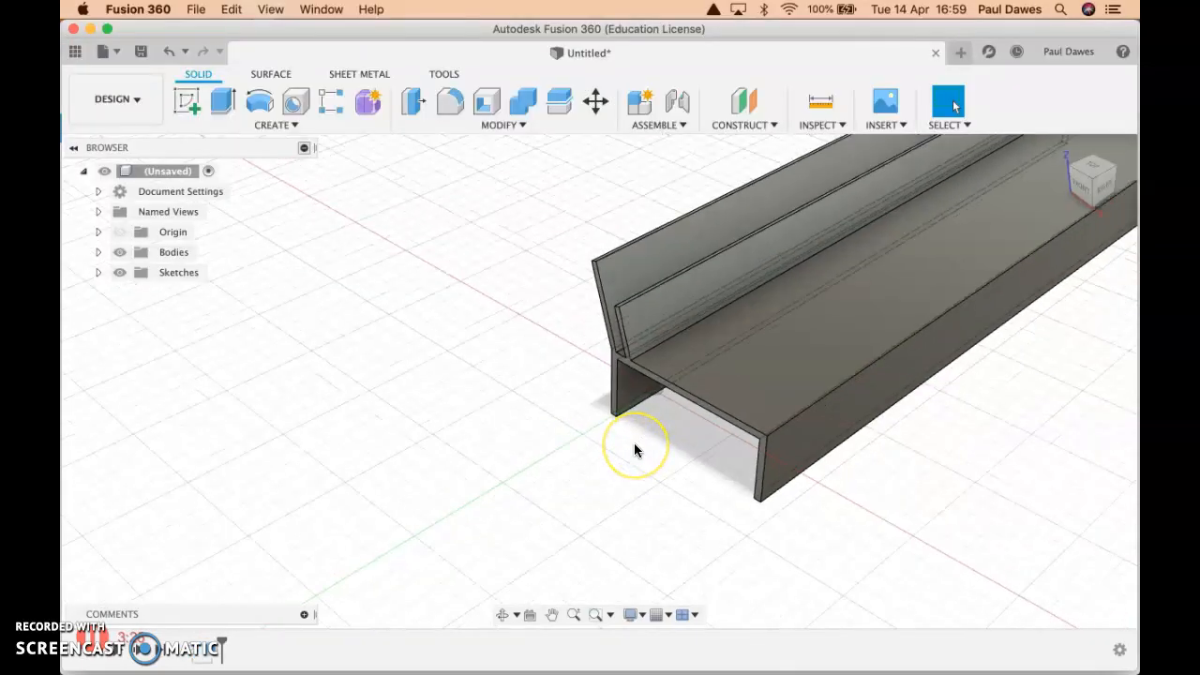
{"action": "scroll", "coordinate": [635, 444], "scroll_direction": "down", "scroll_amount": 2}
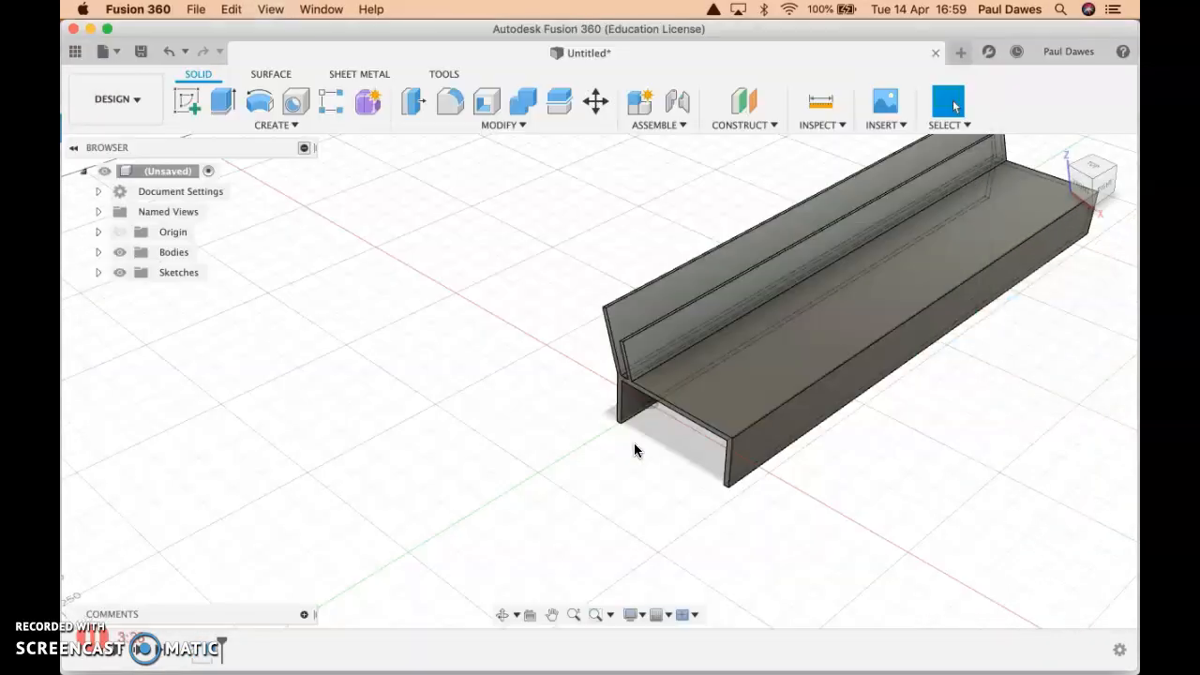
Step: Edit the extrusion and shorten its distance to about 200 mm
{"action": "right_click", "coordinate": [217, 656]}
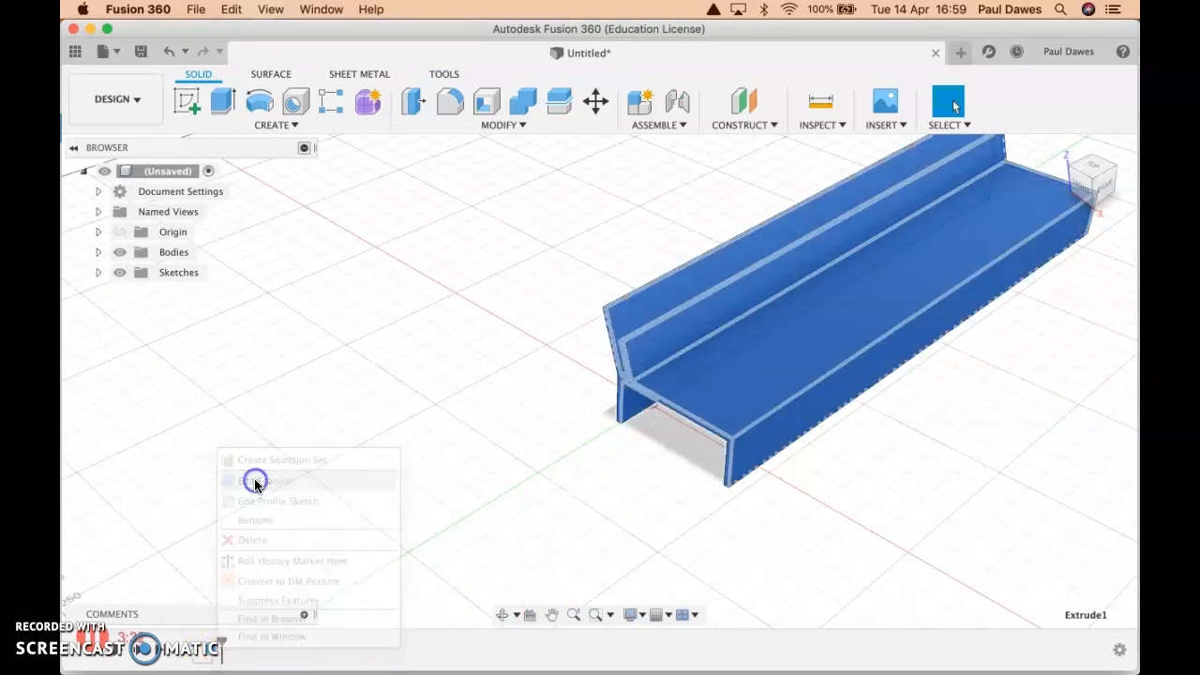
{"action": "left_click", "coordinate": [255, 482]}
{"action": "left_click", "coordinate": [1021, 356]}
{"action": "type", "text": "120"}
{"action": "key", "text": "BackSpace"}
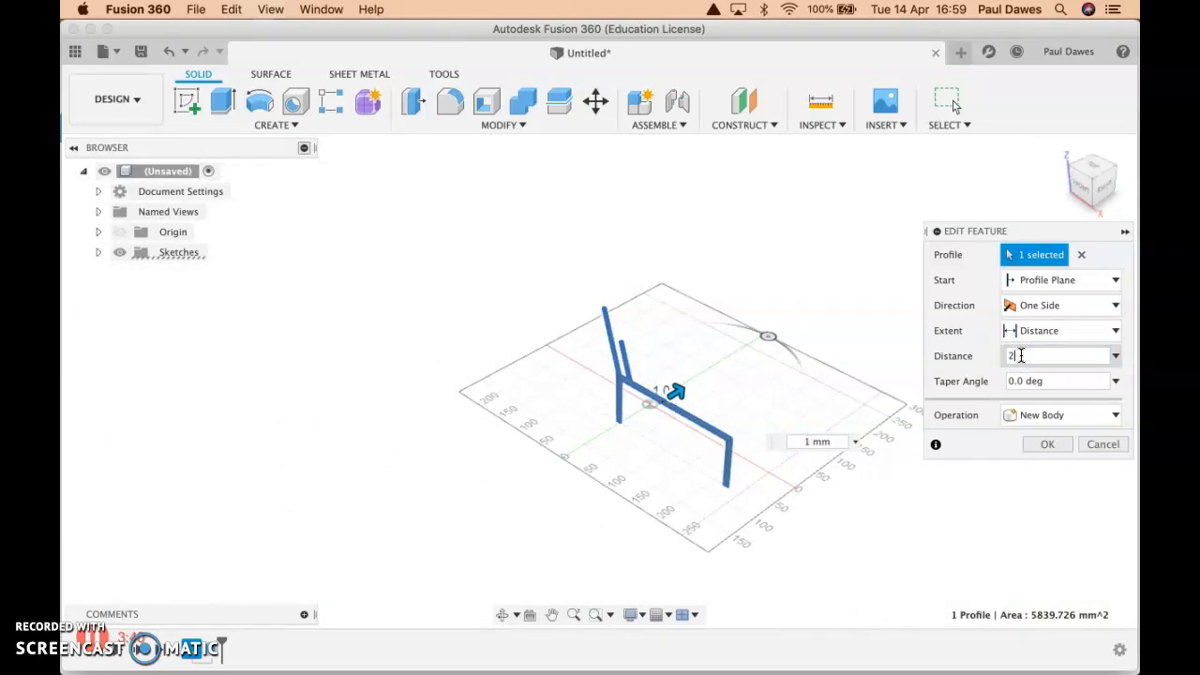
{"action": "key", "text": "Return"}
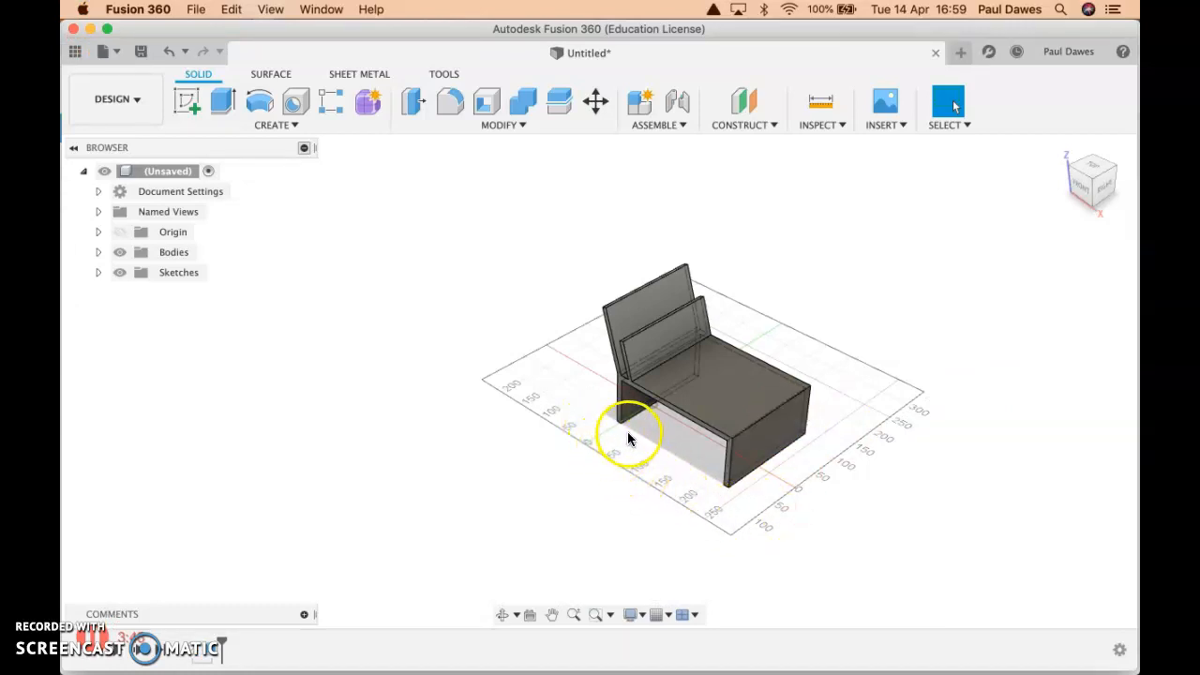
Step: Check the square opening in the reference photo, then start a sketch on the body's flat top face
{"action": "key", "text": "super+Tab"}
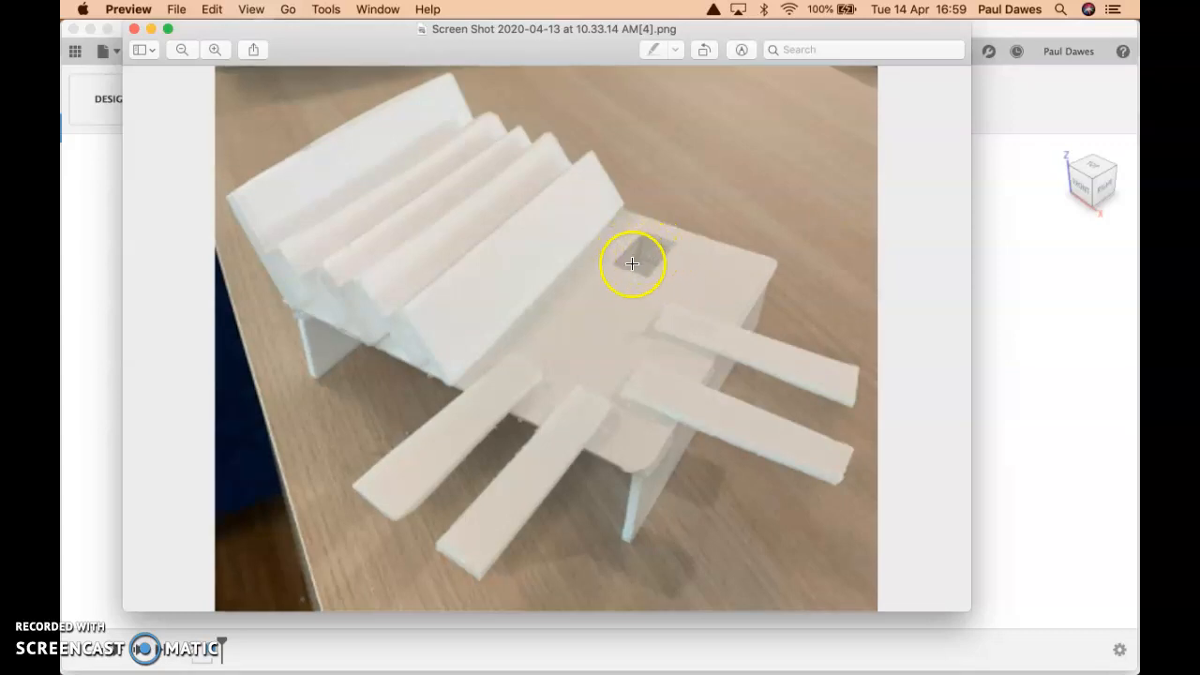
{"action": "key", "text": "super+Tab"}
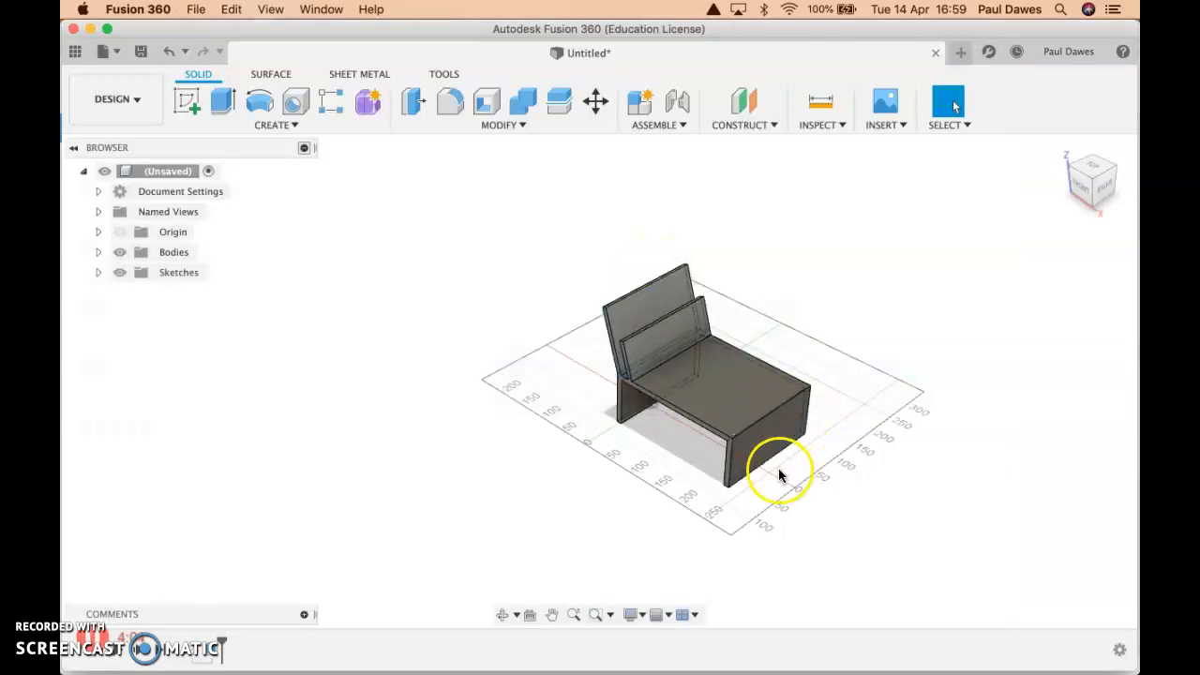
{"action": "left_click", "coordinate": [234, 124]}
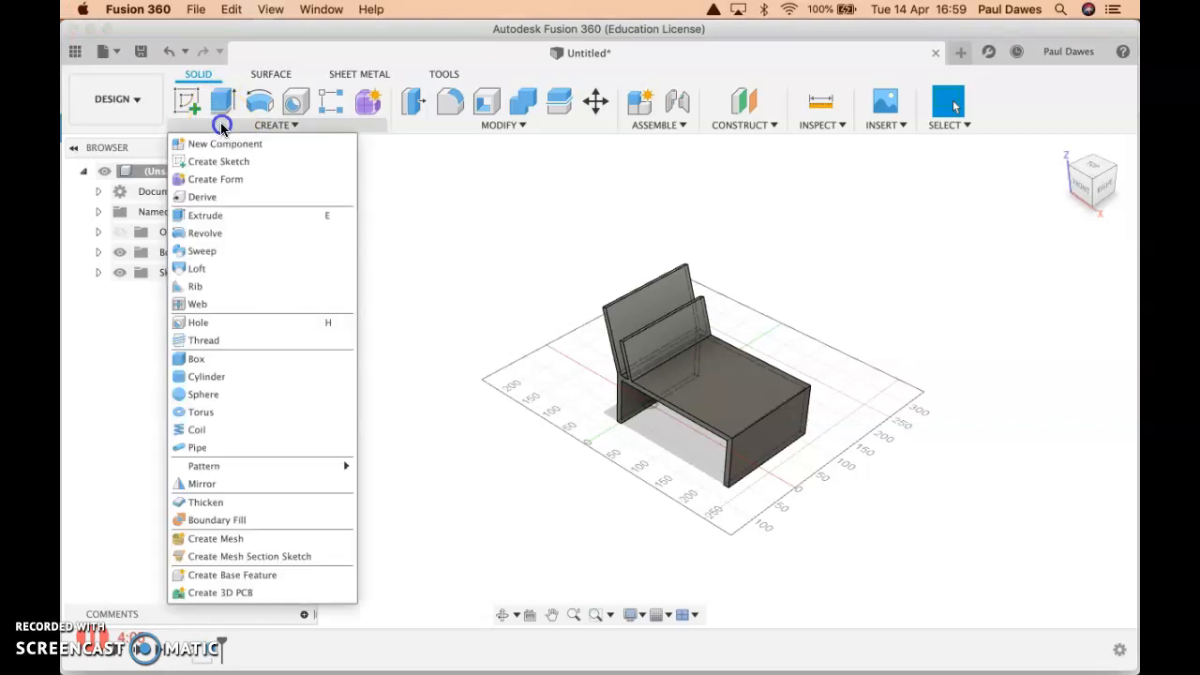
{"action": "left_click", "coordinate": [218, 160]}
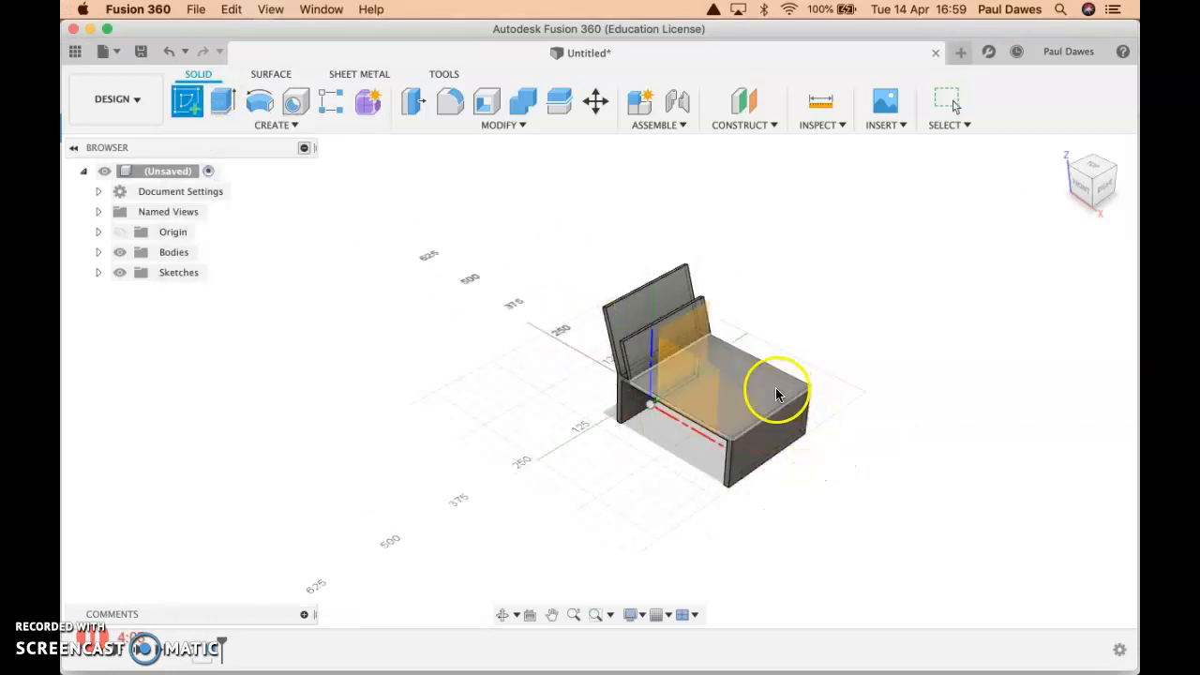
{"action": "left_click", "coordinate": [775, 388]}
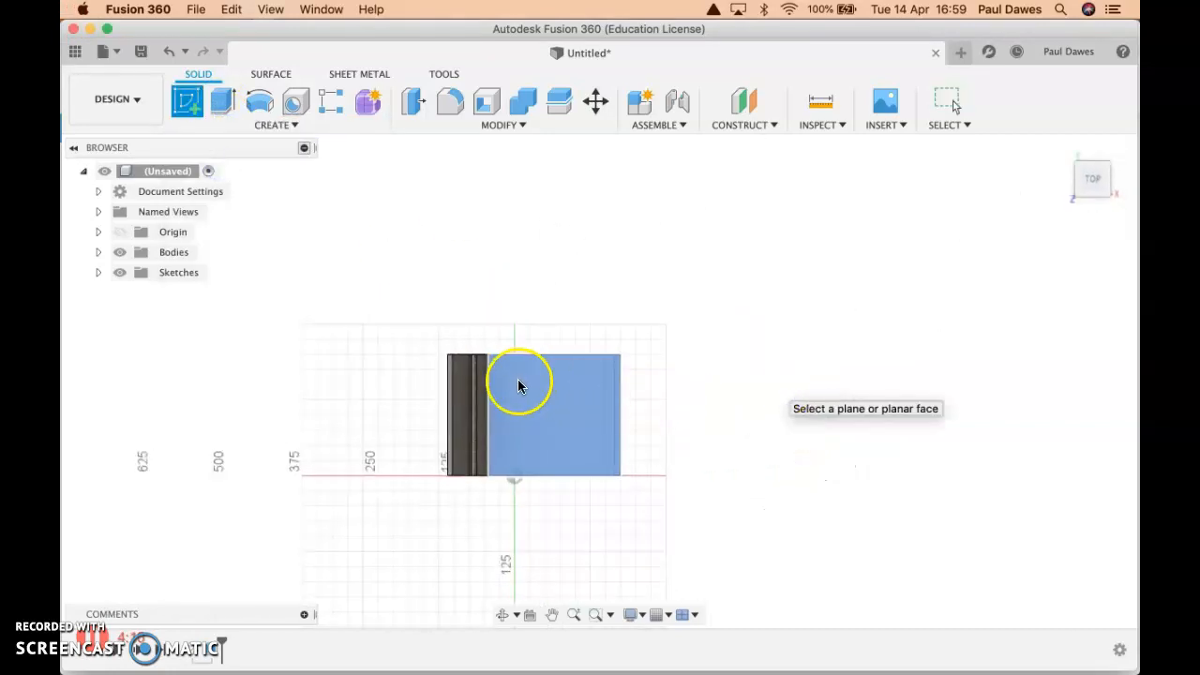
Step: Sketch a two-point rectangle about 40 by 40 mm on the top face, near its back corner at the end opposite the slanted panels
{"action": "scroll", "coordinate": [602, 382], "scroll_direction": "up", "scroll_amount": 3}
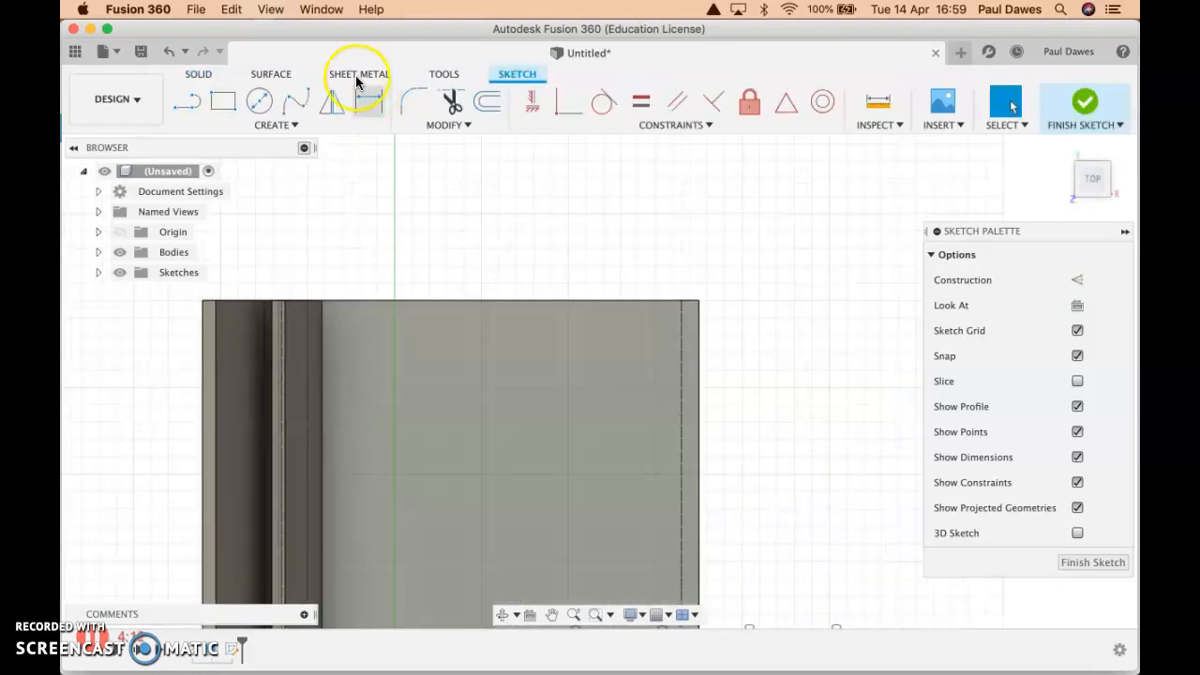
{"action": "left_click", "coordinate": [215, 104]}
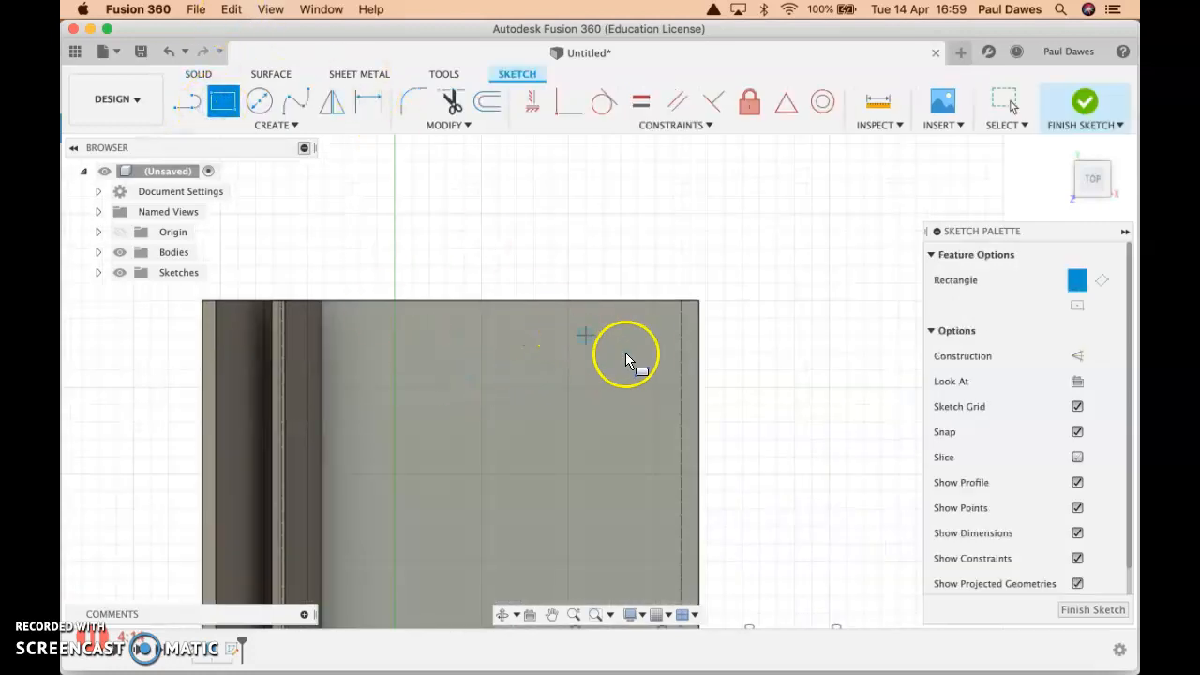
{"action": "left_click", "coordinate": [653, 336]}
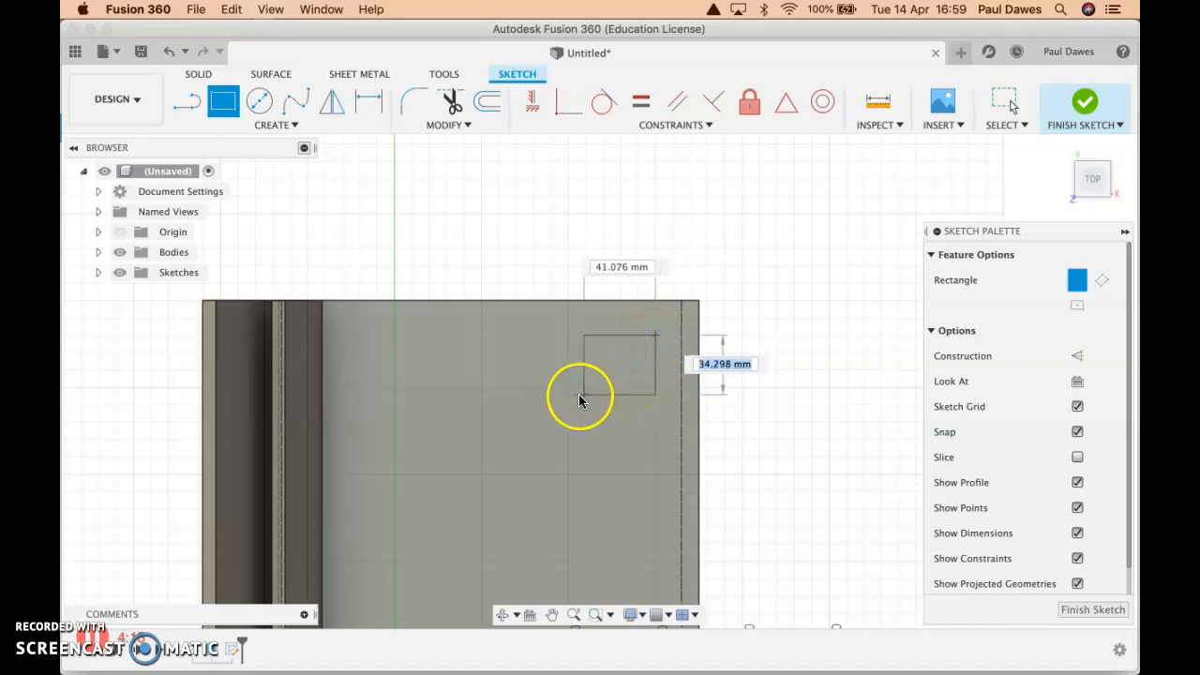
{"action": "left_click", "coordinate": [584, 406]}
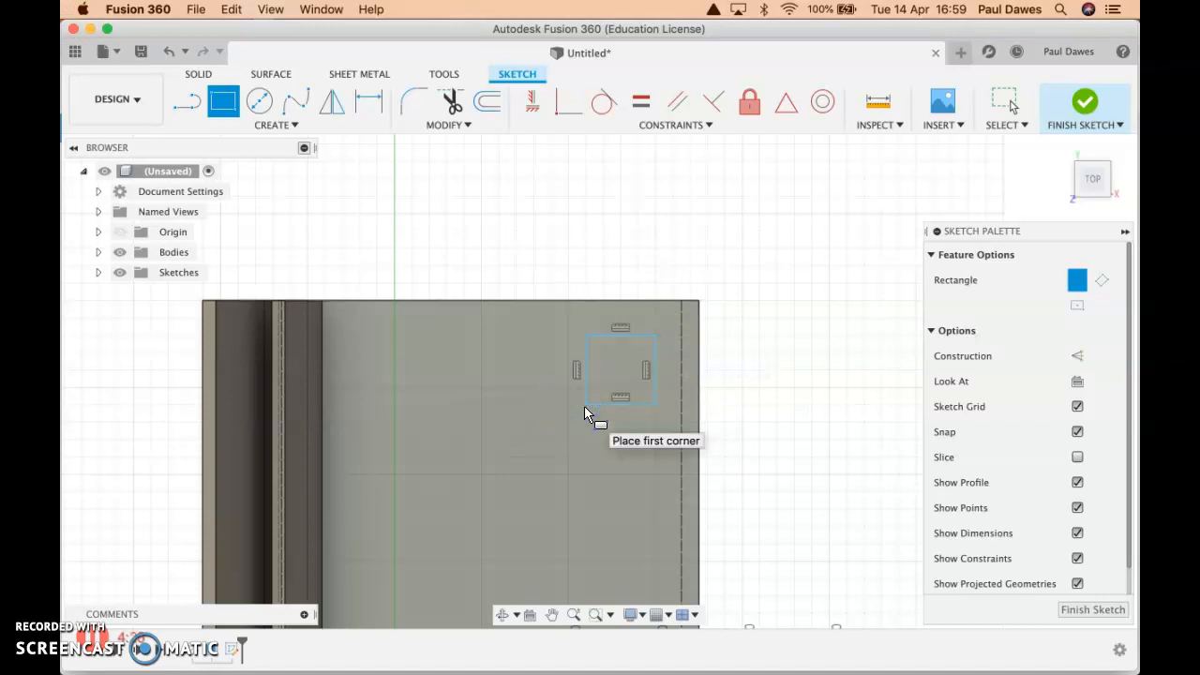
Step: Offset the square sketch on the top face outward by 8 mm and finish the sketch
{"action": "left_click", "coordinate": [482, 107]}
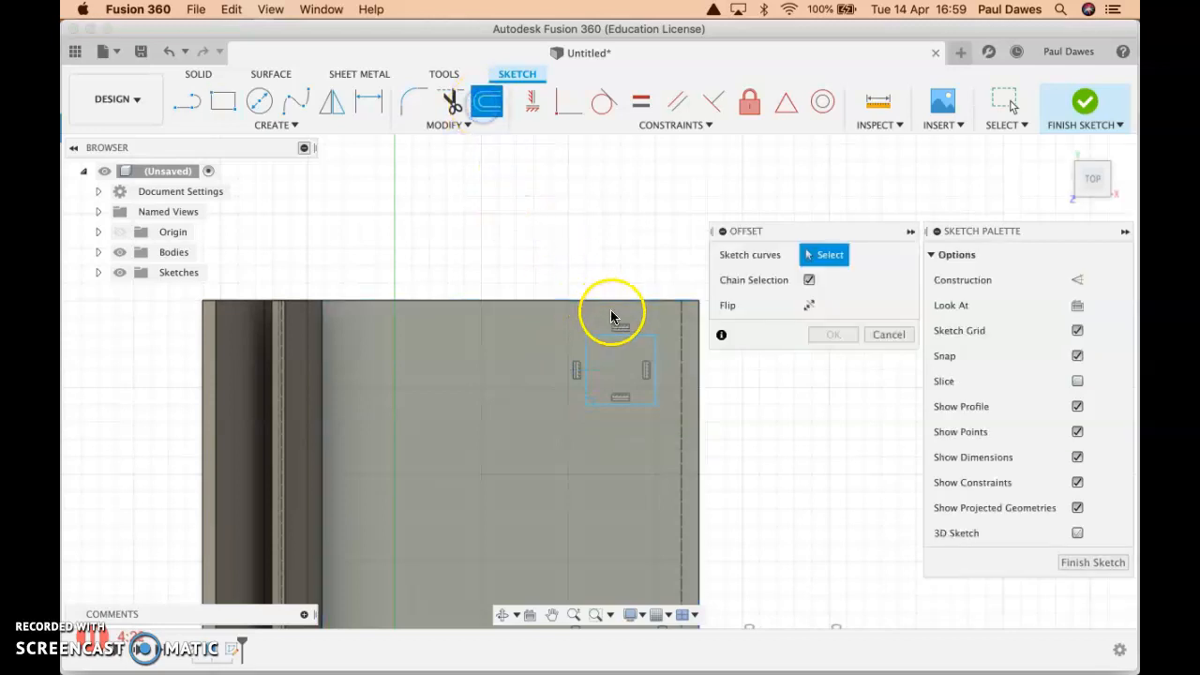
{"action": "left_click", "coordinate": [628, 334]}
{"action": "left_click_drag", "start_coordinate": [627, 348], "coordinate": [621, 328]}
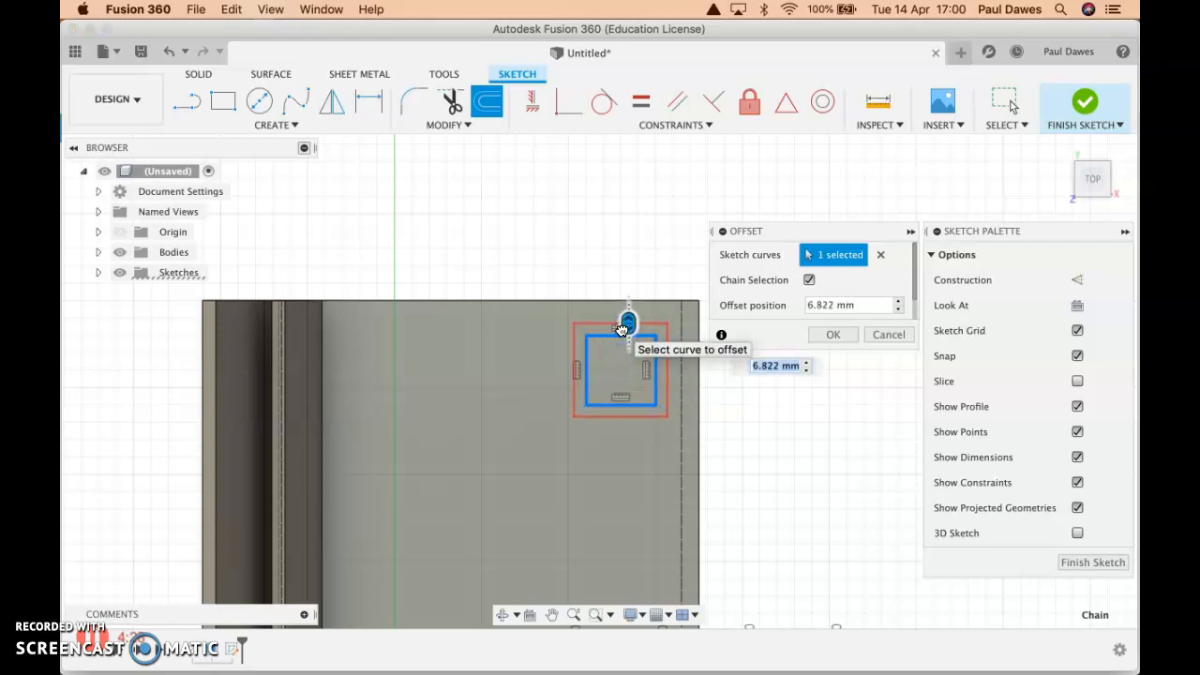
{"action": "key", "text": "Return"}
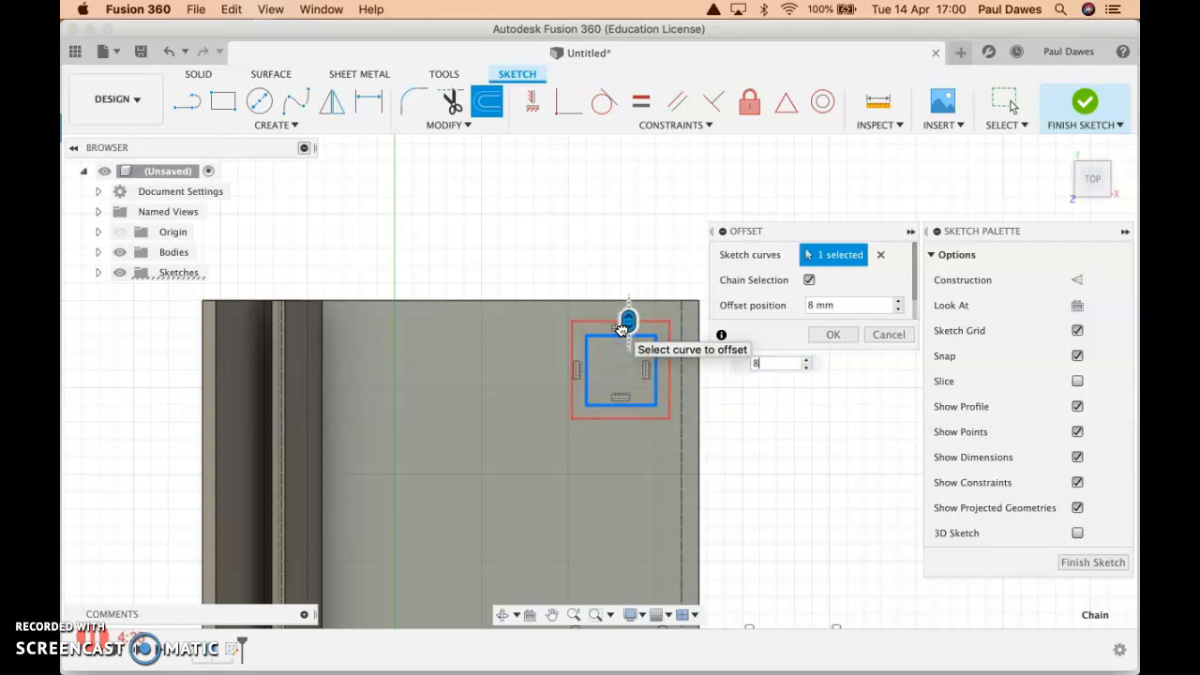
{"action": "key", "text": "Return"}
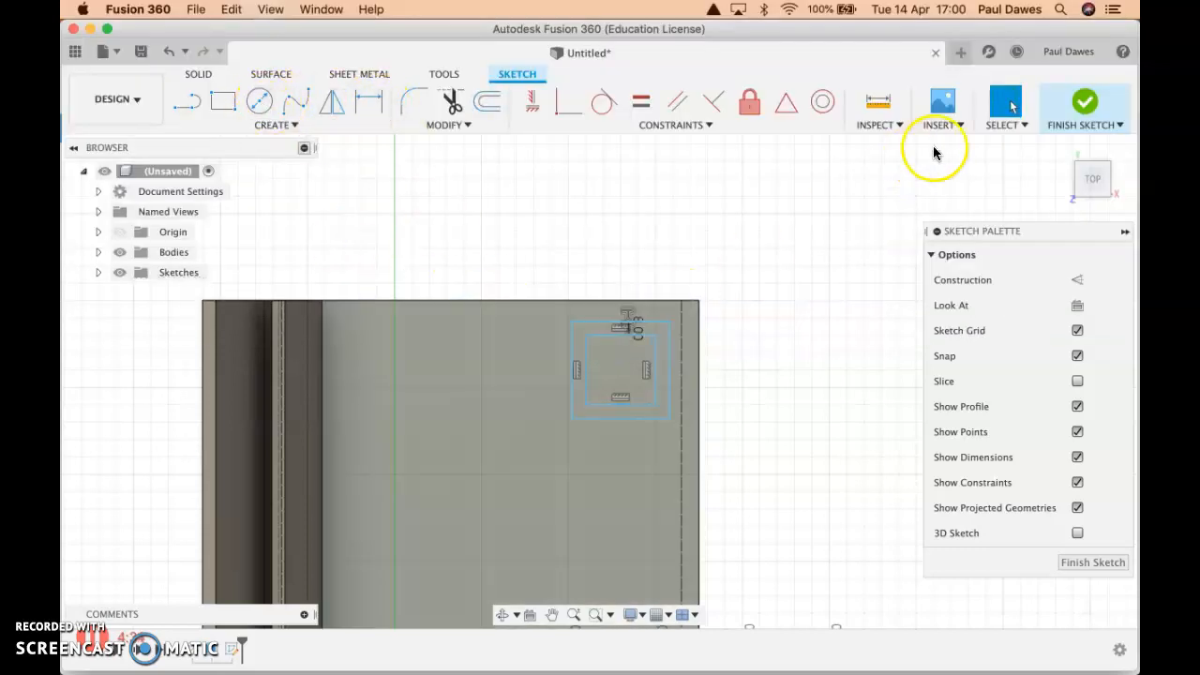
{"action": "left_click", "coordinate": [1091, 107]}
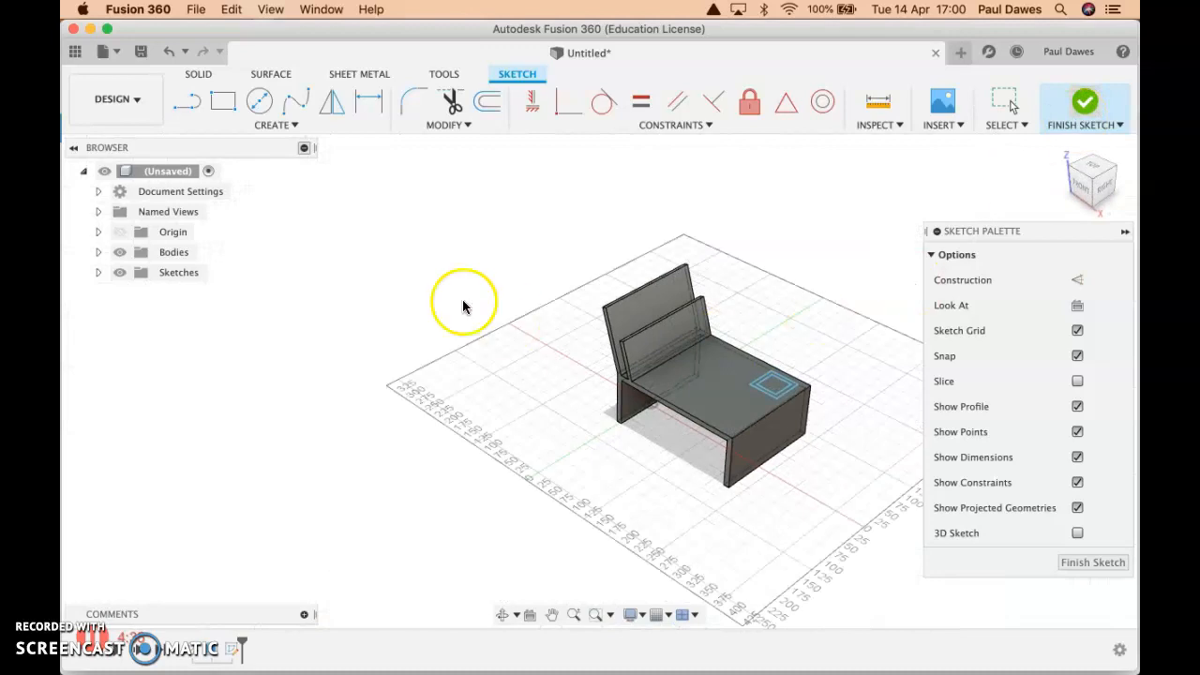
Step: Extrude the inner square and its surrounding border -30 mm, down through the top plate, with the Join operation
{"action": "left_click", "coordinate": [223, 101]}
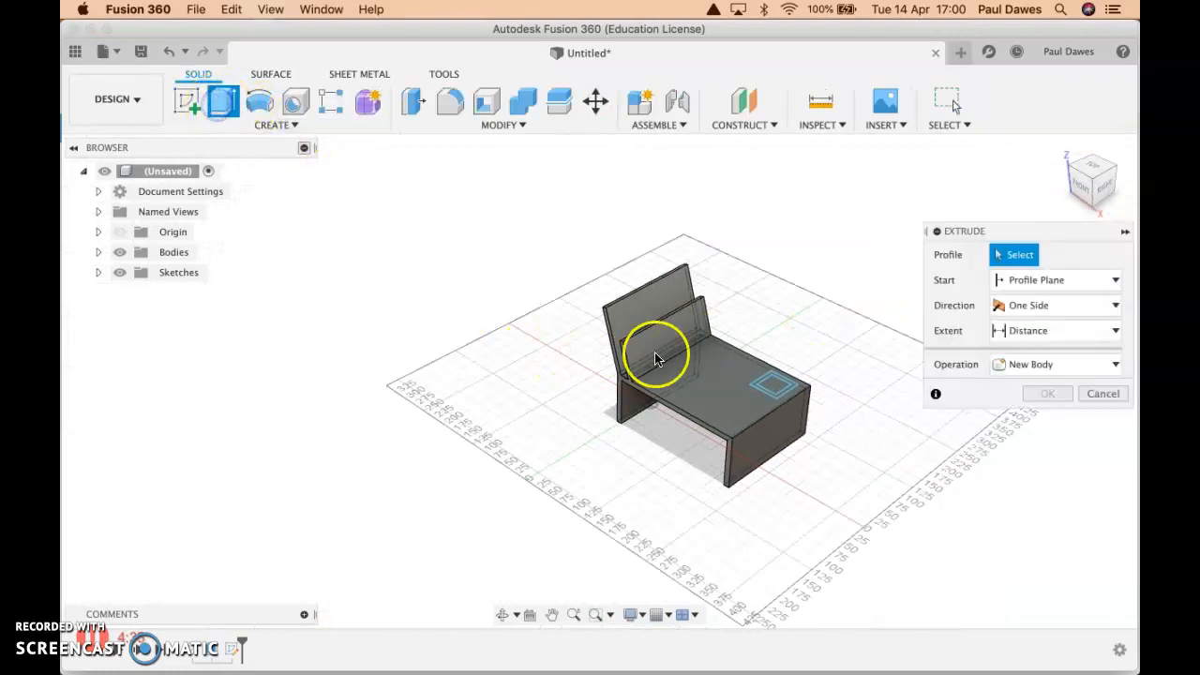
{"action": "left_click", "coordinate": [771, 394]}
{"action": "left_click", "coordinate": [772, 379]}
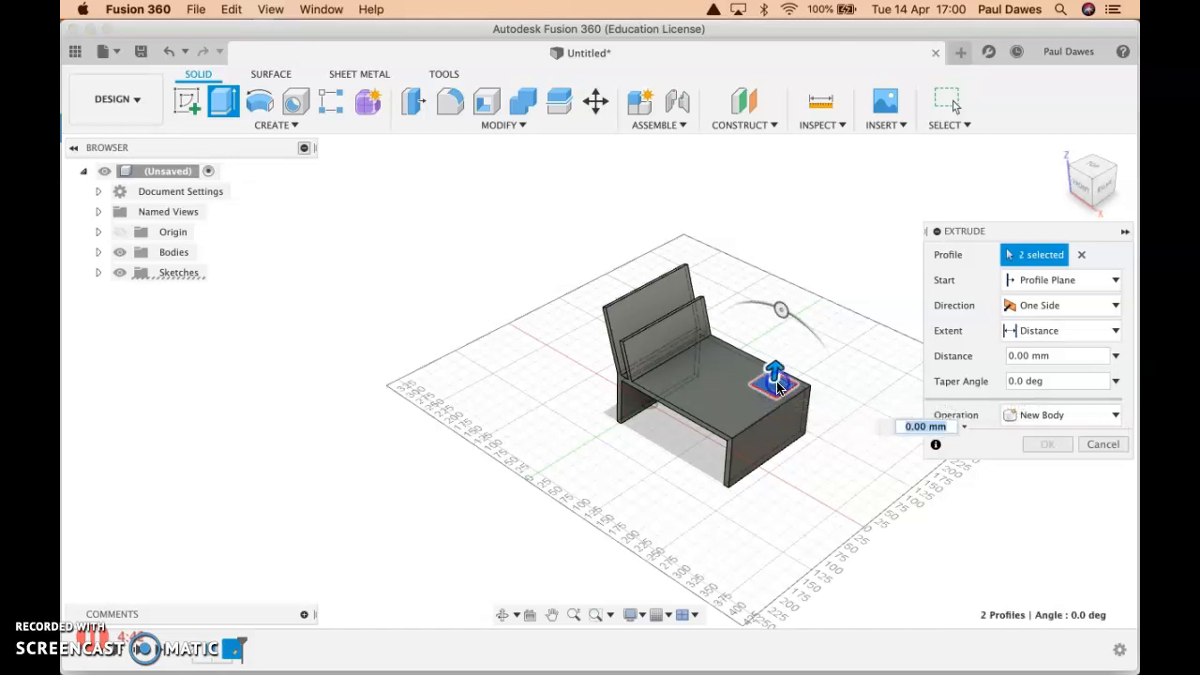
{"action": "key", "text": "BackSpace"}
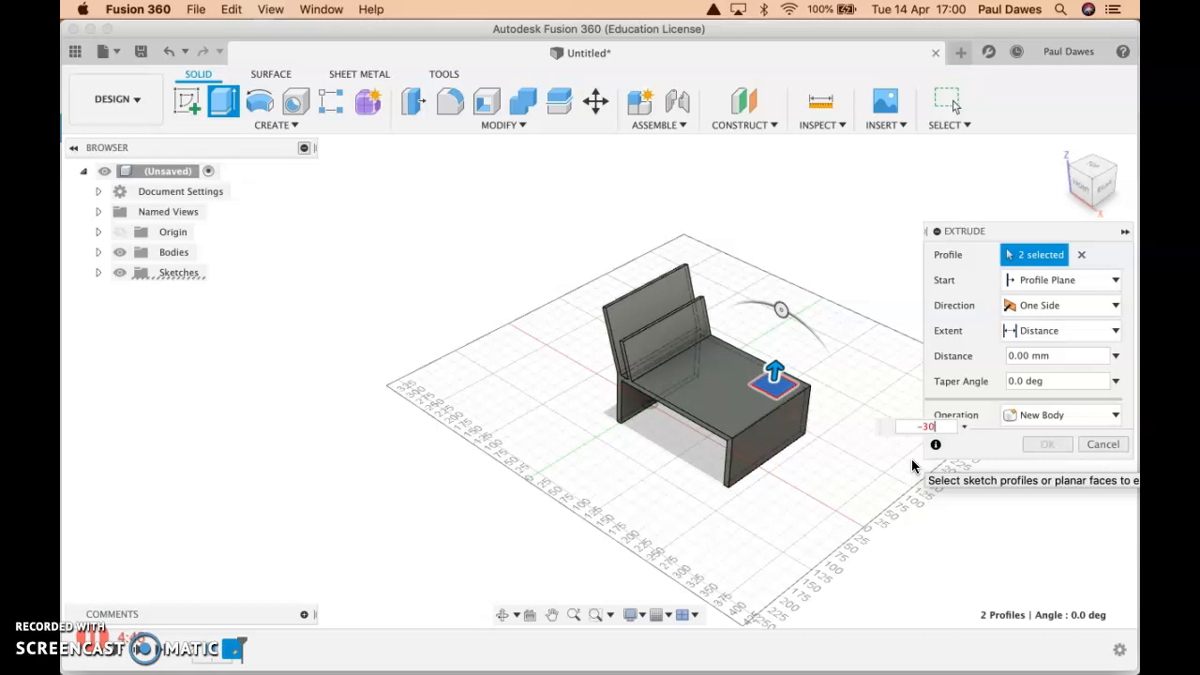
{"action": "type", "text": "-30"}
{"action": "left_click", "coordinate": [1034, 414]}
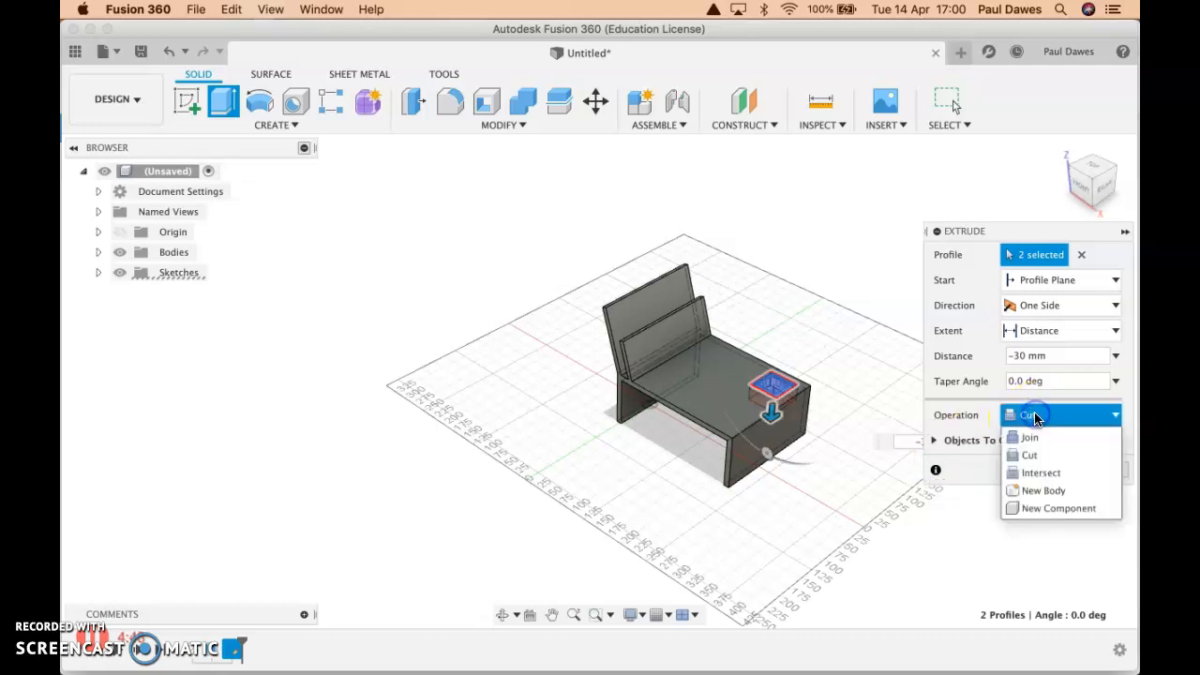
{"action": "left_click", "coordinate": [1031, 439]}
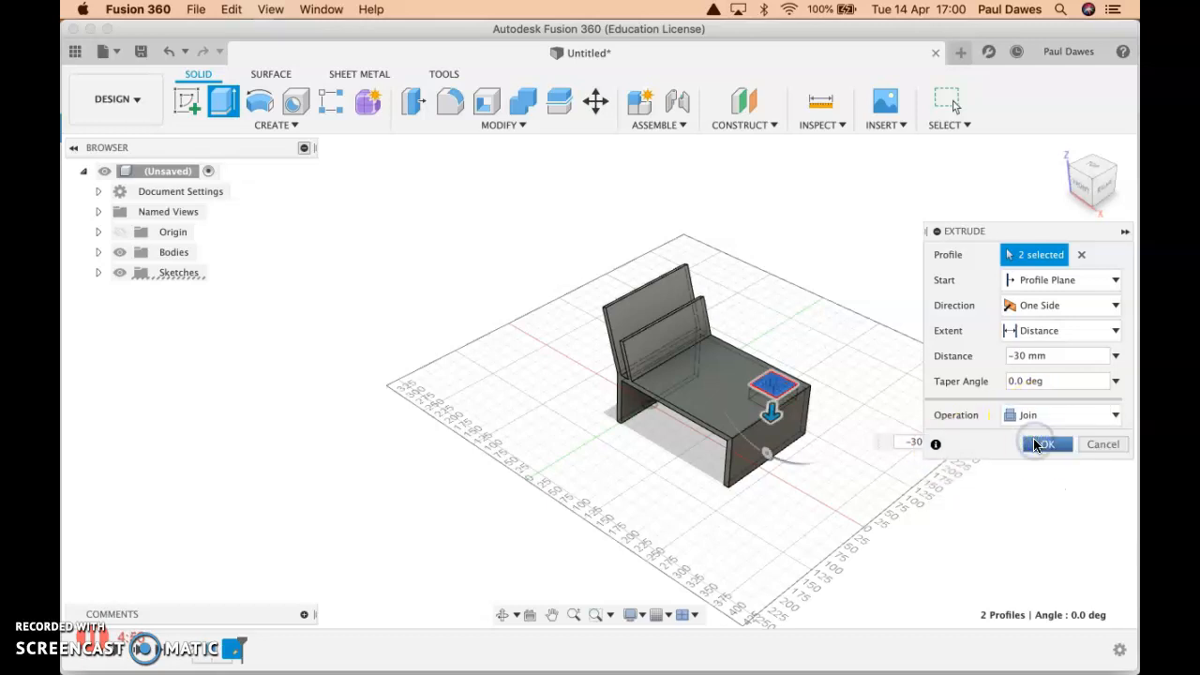
{"action": "left_click", "coordinate": [1043, 444]}
{"action": "scroll", "coordinate": [731, 400], "scroll_direction": "up", "scroll_amount": 5}
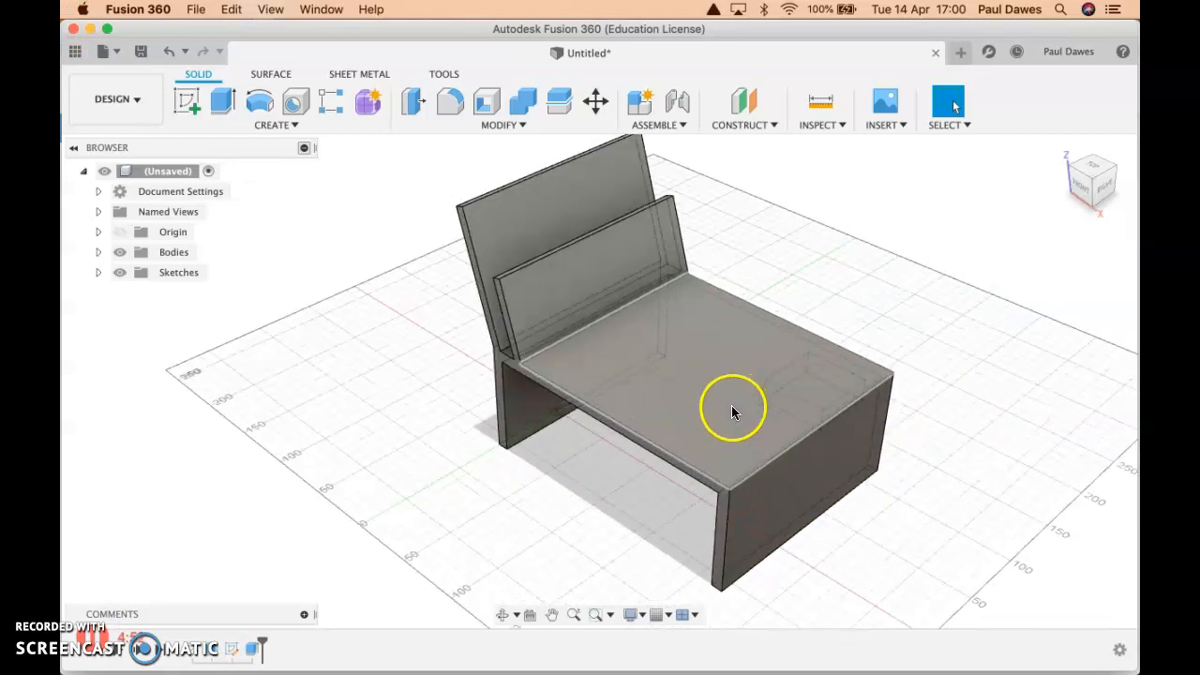
Step: Make Sketch2 visible and extrude its inner square -25 mm as a cut to hollow out the joined block
{"action": "left_click", "coordinate": [502, 614]}
{"action": "left_click_drag", "start_coordinate": [624, 528], "coordinate": [583, 555]}
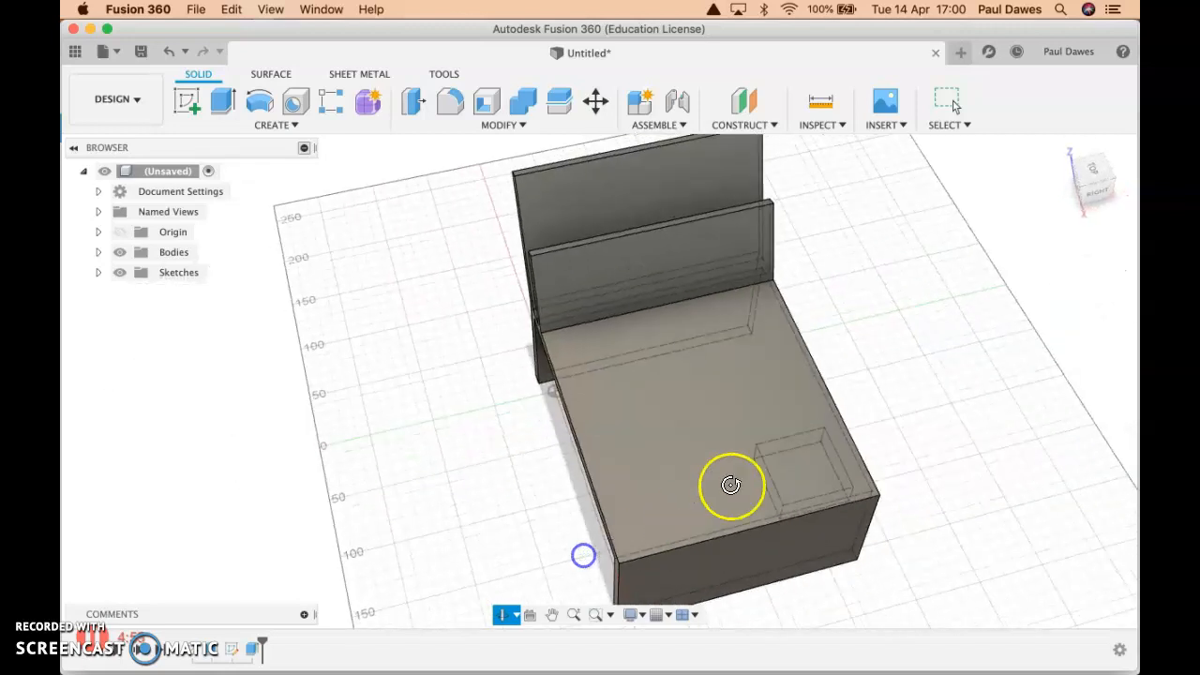
{"action": "left_click", "coordinate": [221, 101]}
{"action": "left_click", "coordinate": [796, 443]}
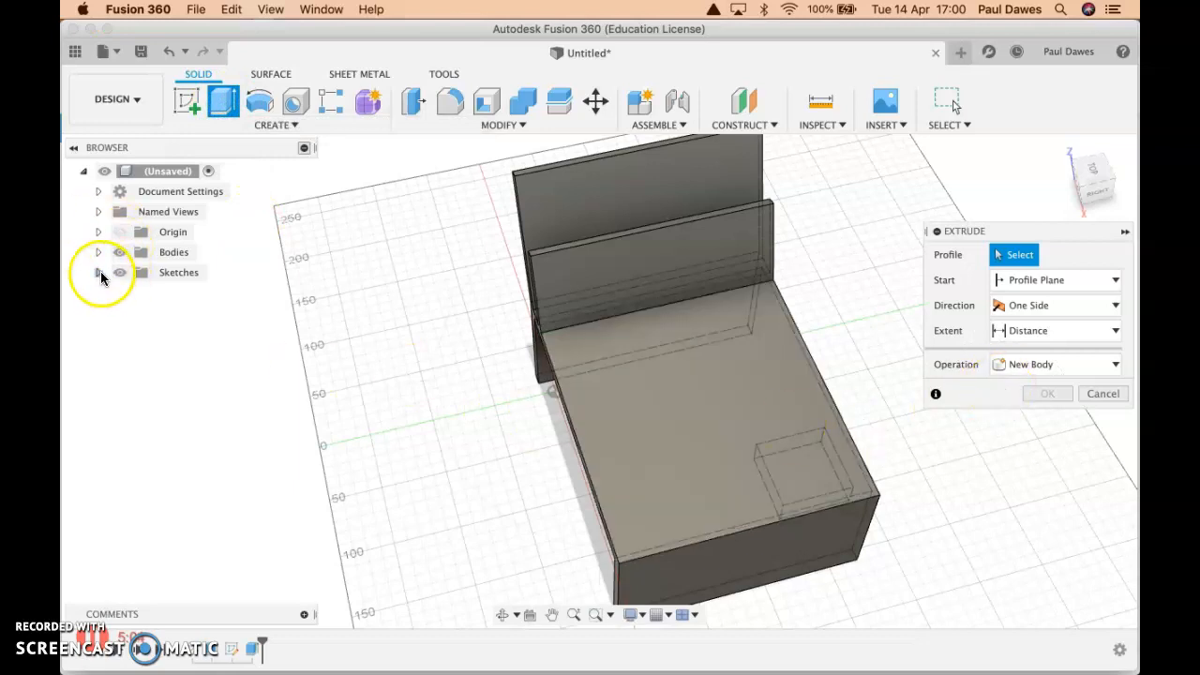
{"action": "left_click", "coordinate": [99, 272]}
{"action": "left_click", "coordinate": [133, 316]}
{"action": "left_click", "coordinate": [804, 458]}
{"action": "left_click_drag", "start_coordinate": [806, 454], "coordinate": [801, 465]}
{"action": "type", "text": "-25"}
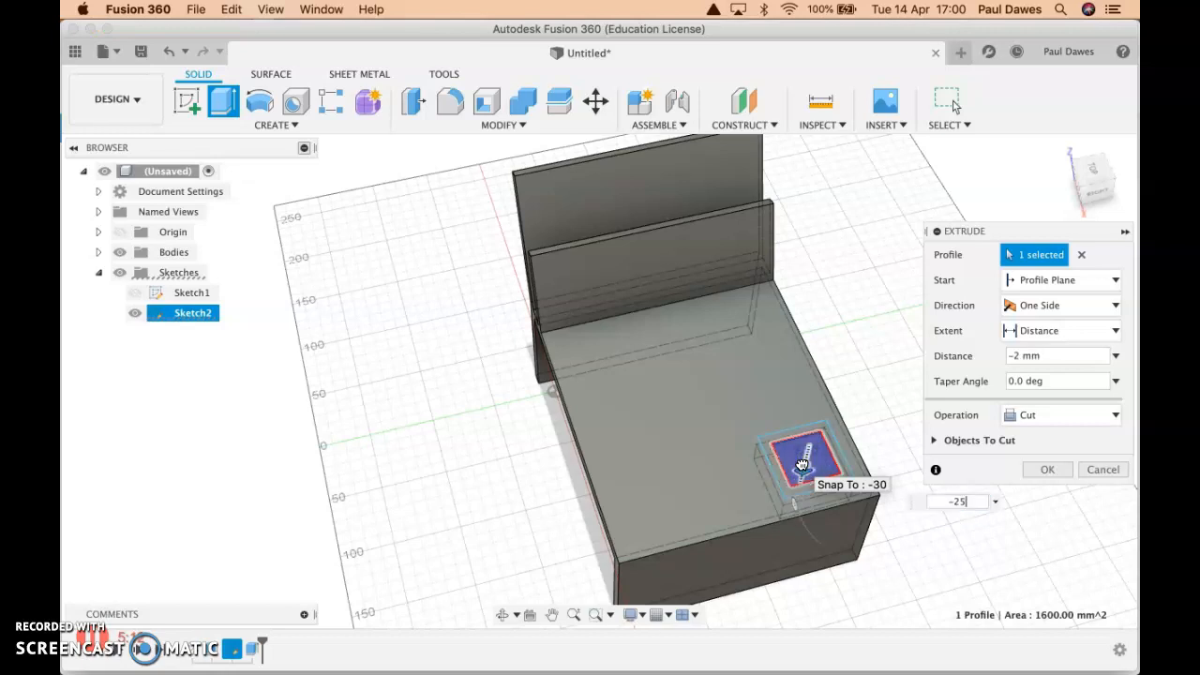
{"action": "key", "text": "Return"}
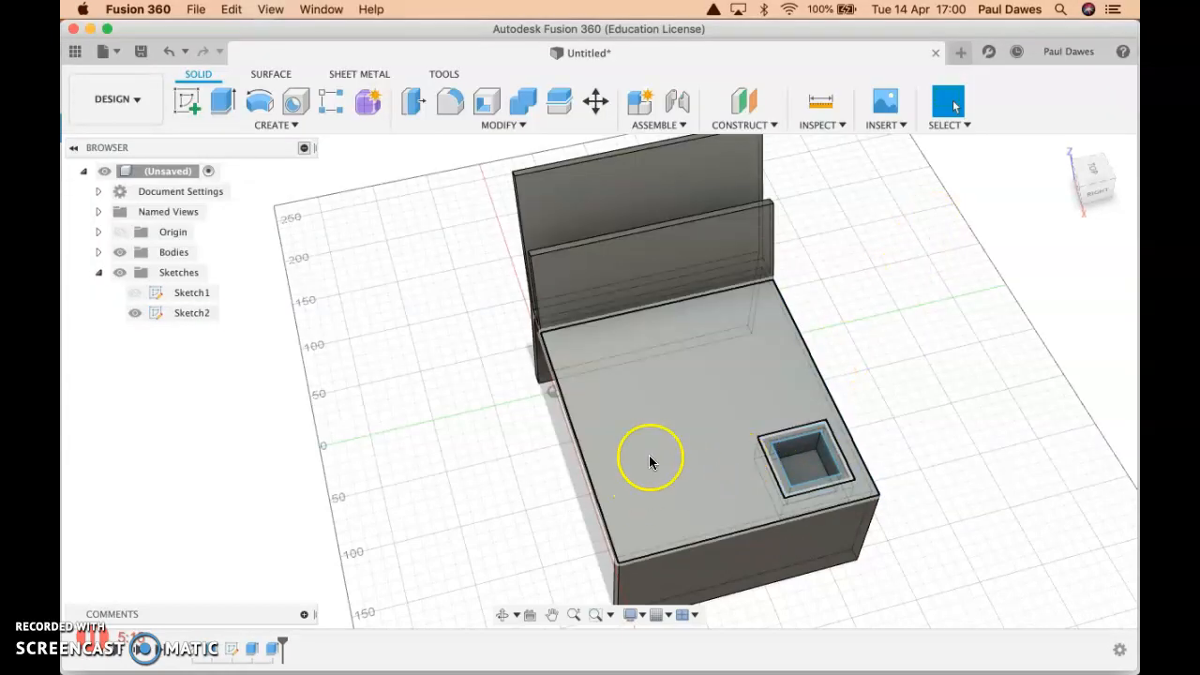
Step: Check the projecting arms in the reference photo, then start a sketch on the organiser's front side-profile face
{"action": "left_click", "coordinate": [503, 614]}
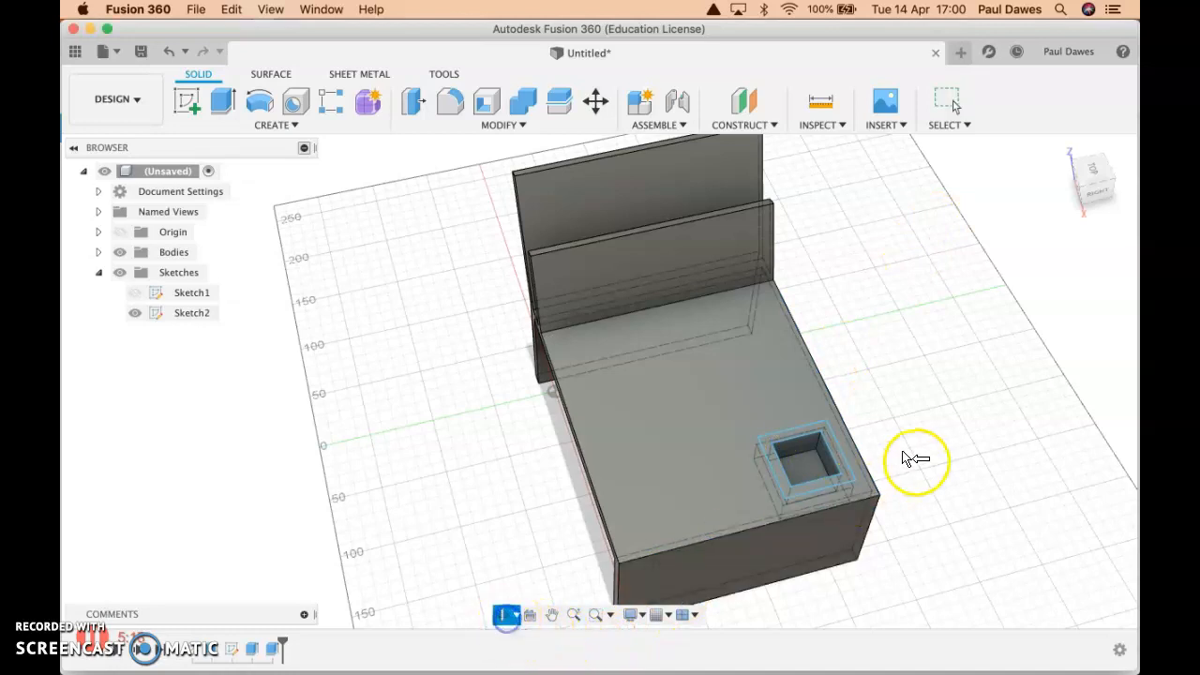
{"action": "key", "text": "Escape"}
{"action": "left_click", "coordinate": [501, 615]}
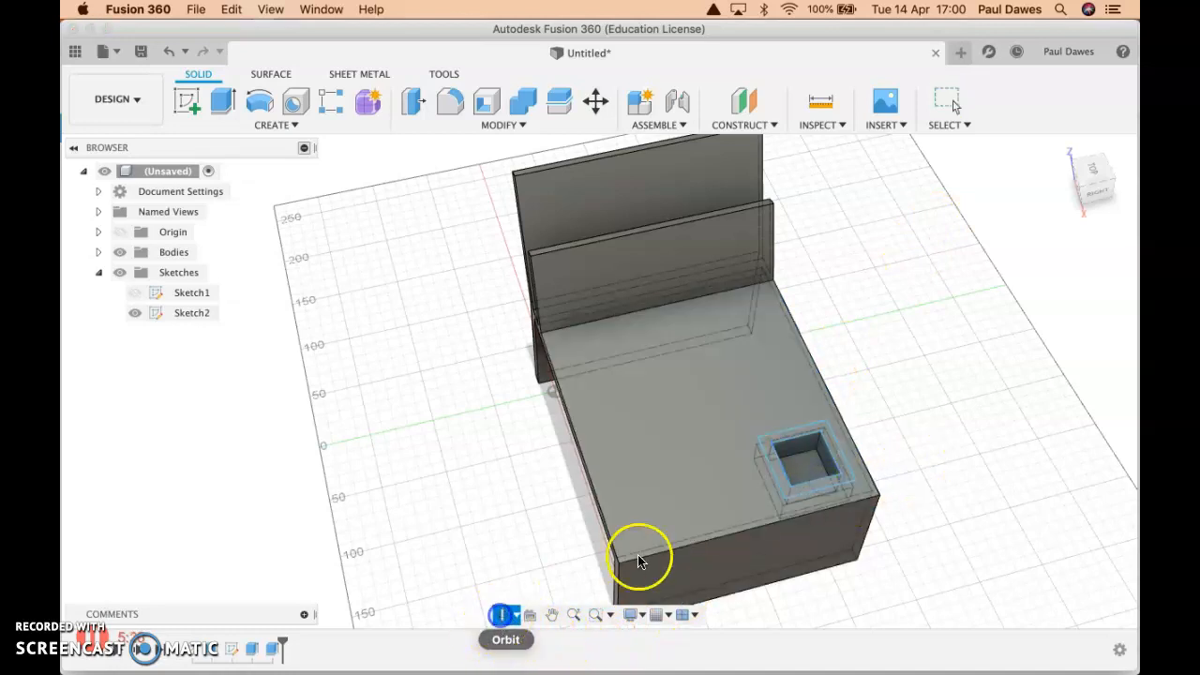
{"action": "left_click_drag", "start_coordinate": [769, 472], "coordinate": [829, 427]}
{"action": "key", "text": "super+Tab"}
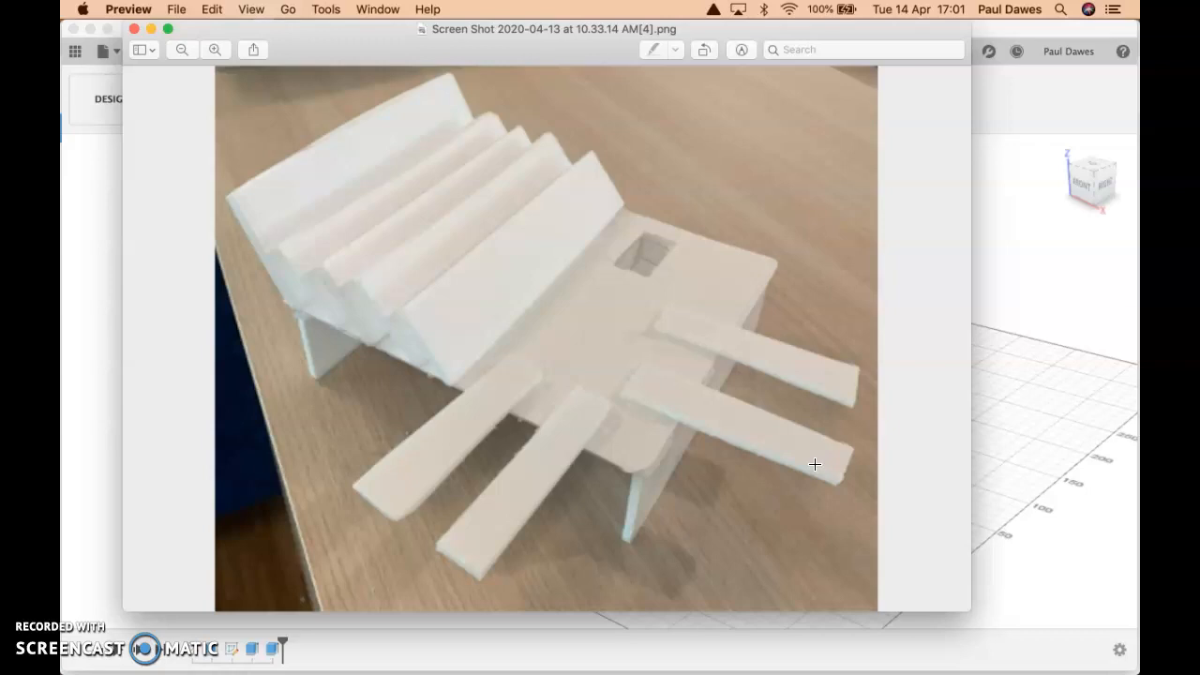
{"action": "key", "text": "super+Tab"}
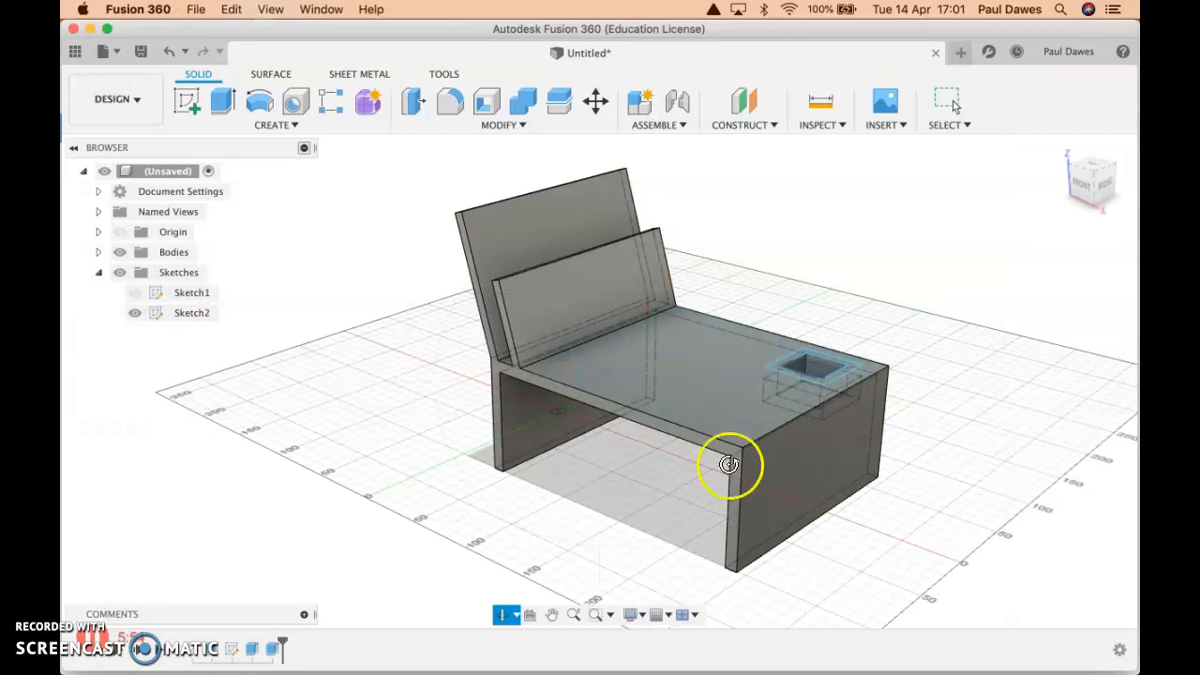
{"action": "left_click", "coordinate": [263, 125]}
{"action": "left_click", "coordinate": [225, 169]}
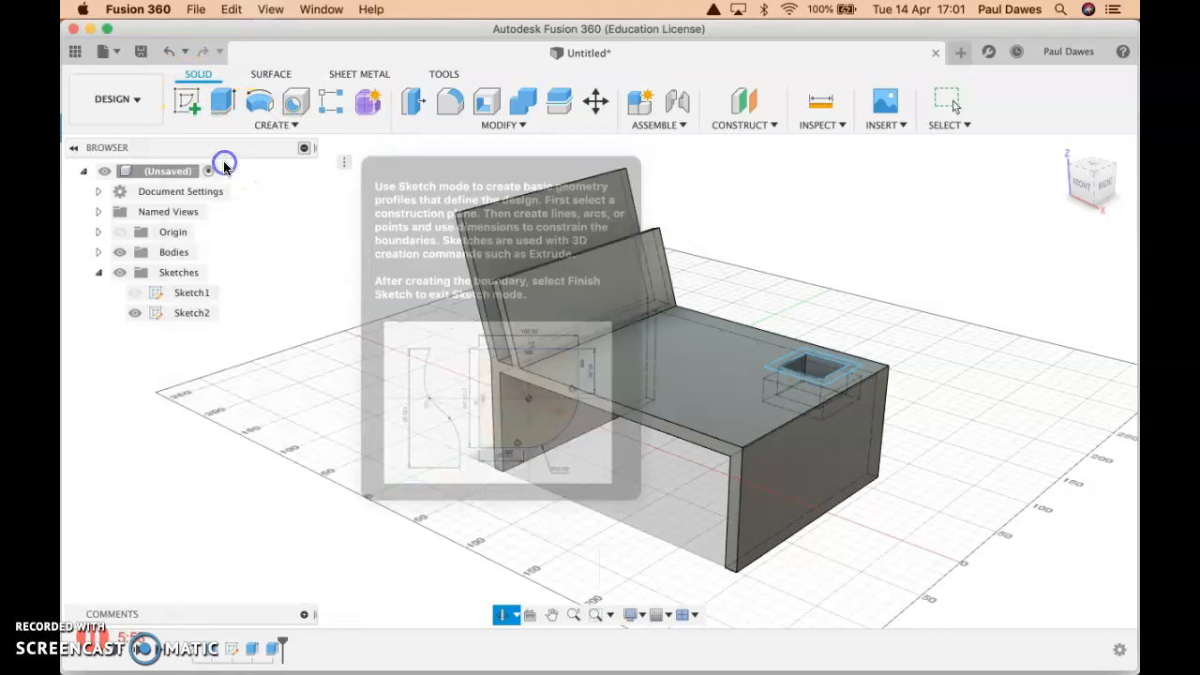
{"action": "left_click", "coordinate": [722, 445]}
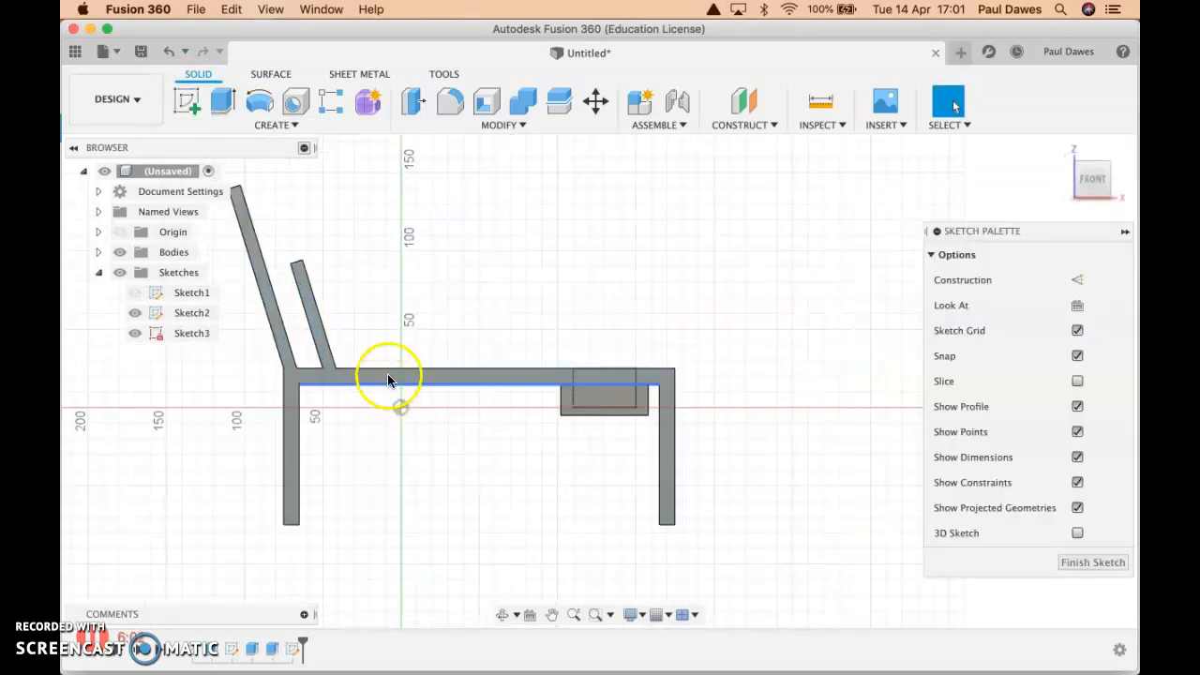
Step: Sketch two 25 by 10 mm rectangles spaced along the top plate's edge within its thickness, and finish the sketch
{"action": "scroll", "coordinate": [391, 375], "scroll_direction": "up", "scroll_amount": 8}
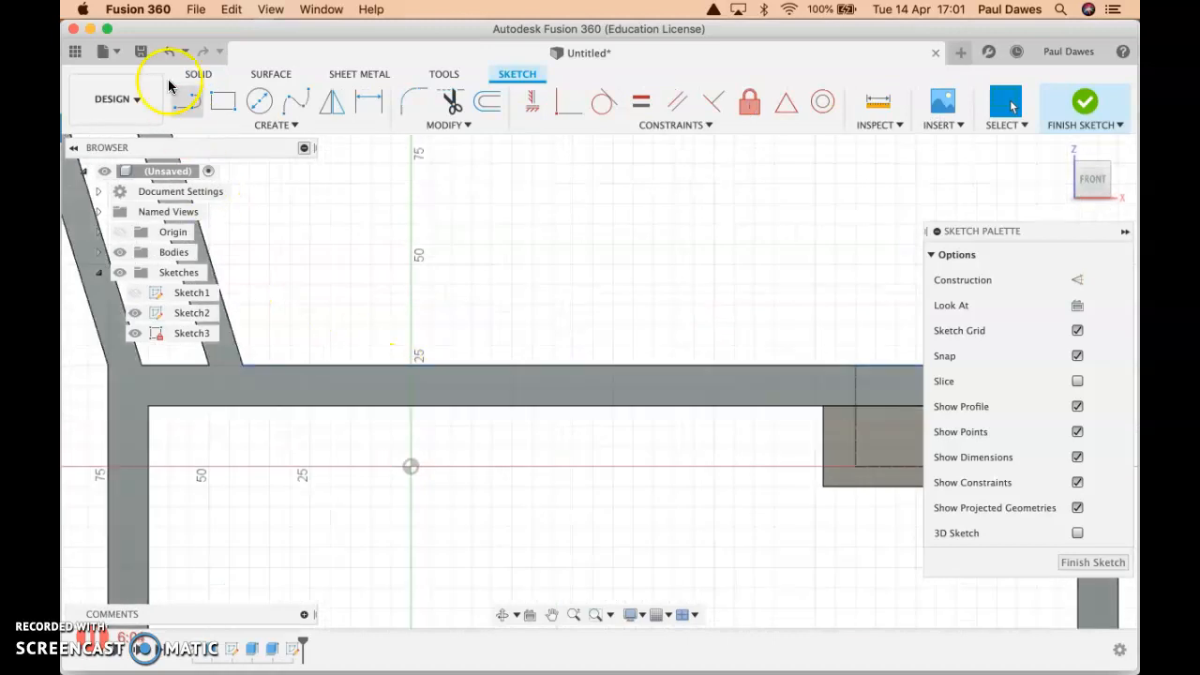
{"action": "left_click", "coordinate": [223, 101]}
{"action": "left_click", "coordinate": [341, 375]}
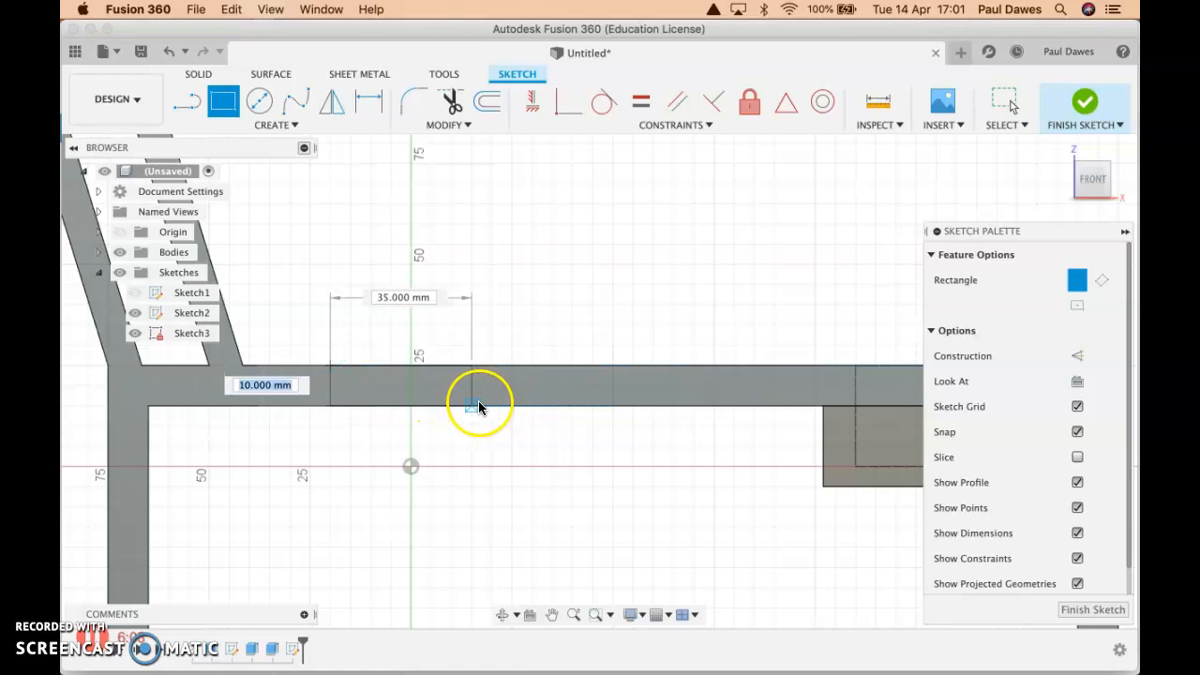
{"action": "left_click", "coordinate": [428, 403]}
{"action": "left_click", "coordinate": [553, 371]}
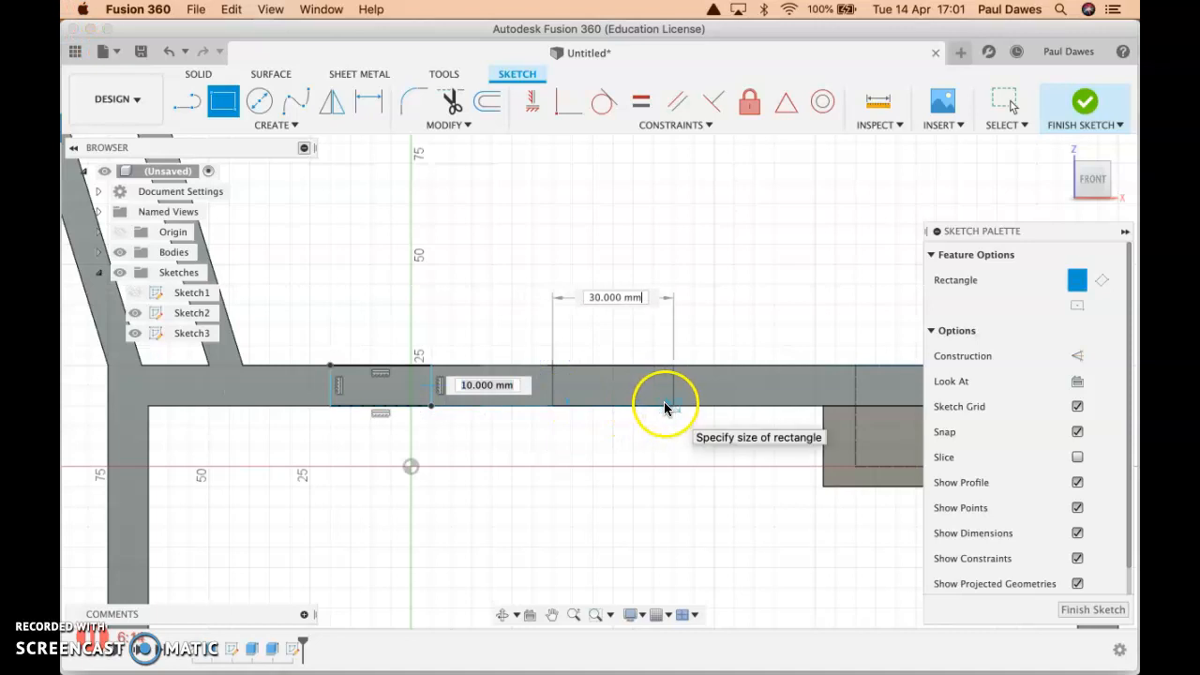
{"action": "left_click", "coordinate": [660, 406]}
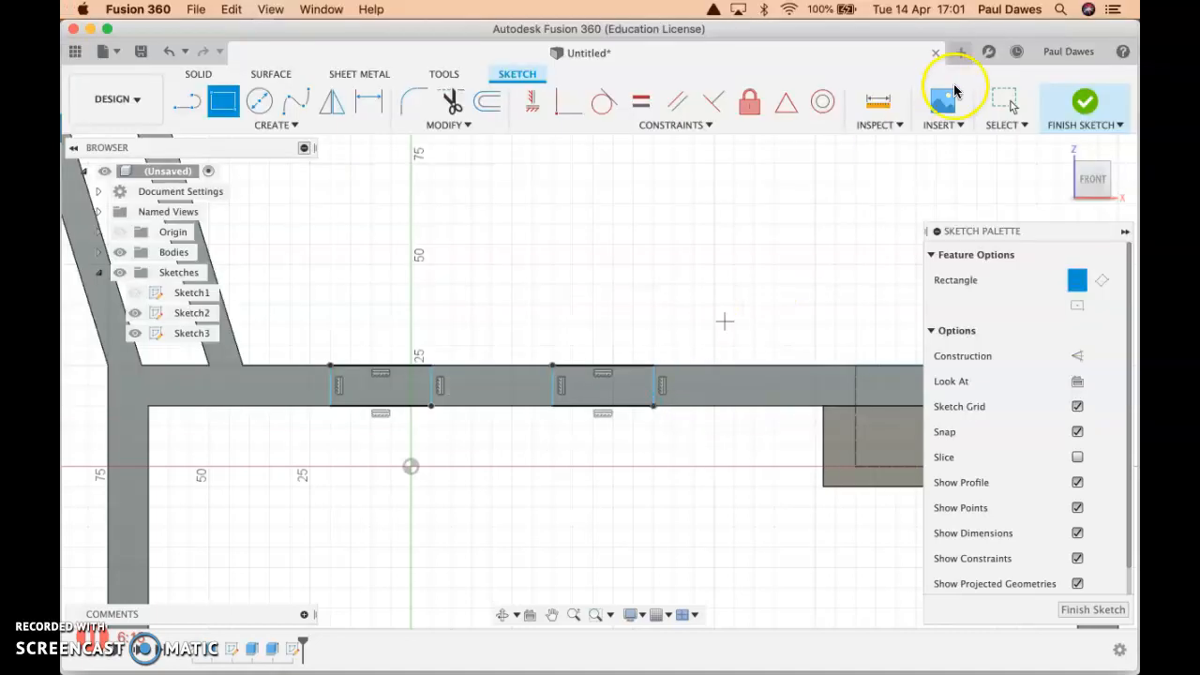
{"action": "left_click", "coordinate": [1075, 154]}
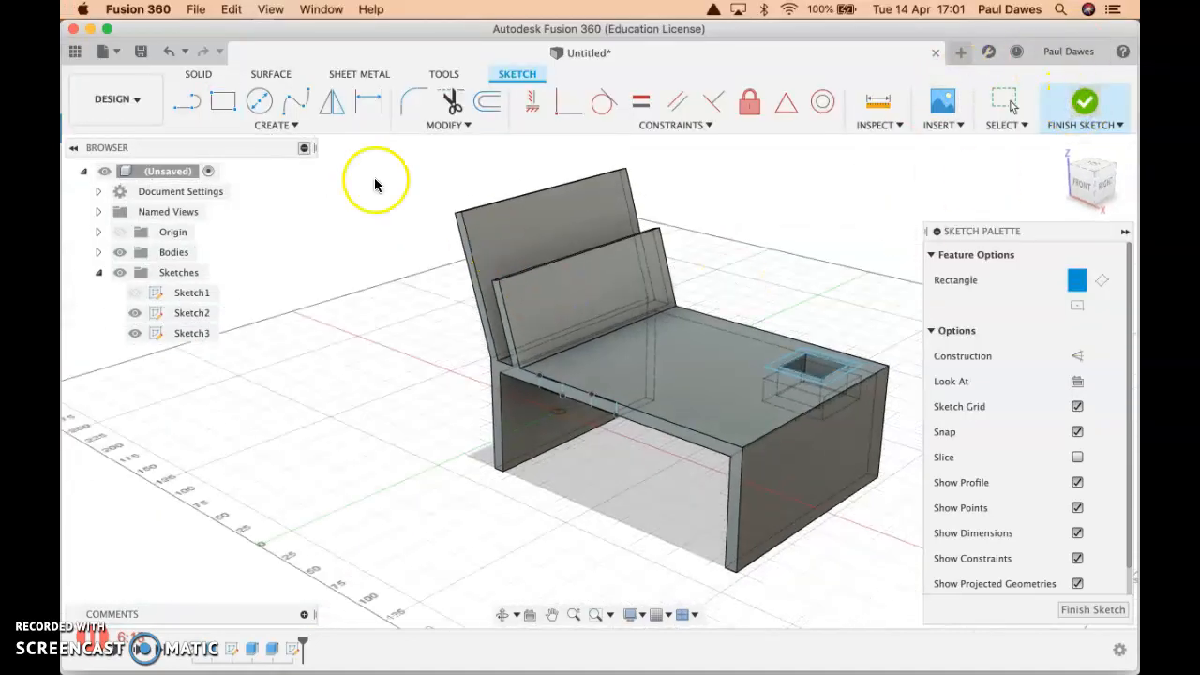
Step: Extrude both small rectangles 50 mm outward from the plate's edge with the Join operation
{"action": "left_click", "coordinate": [216, 104]}
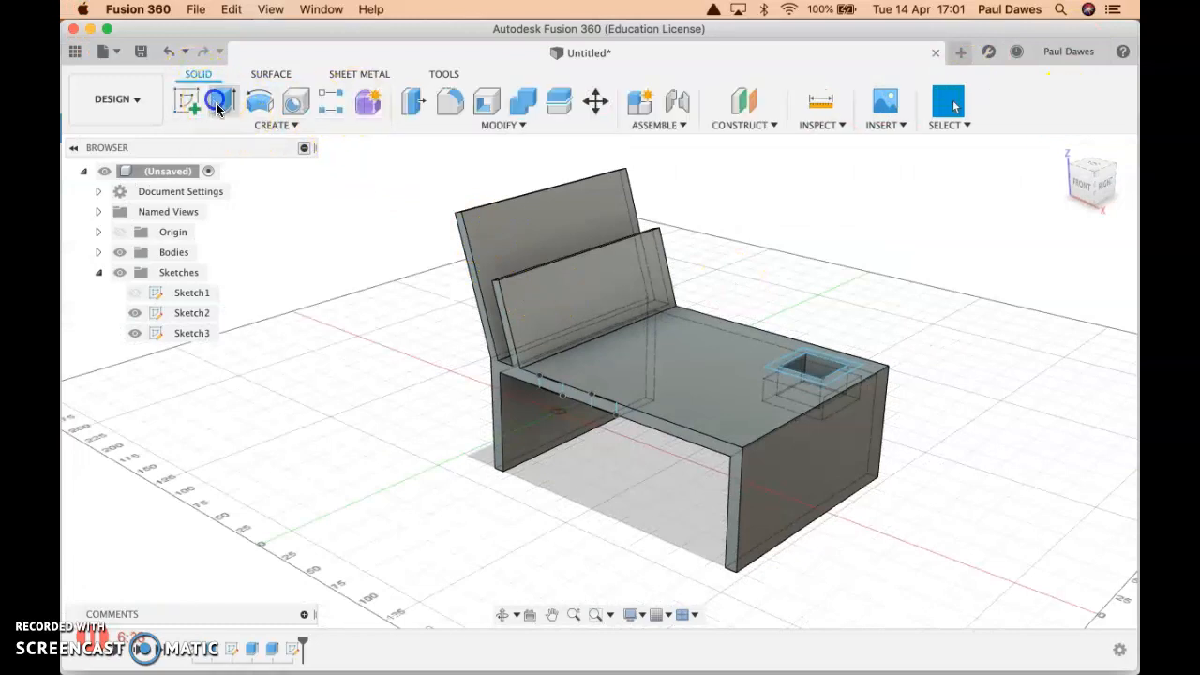
{"action": "left_click", "coordinate": [549, 393]}
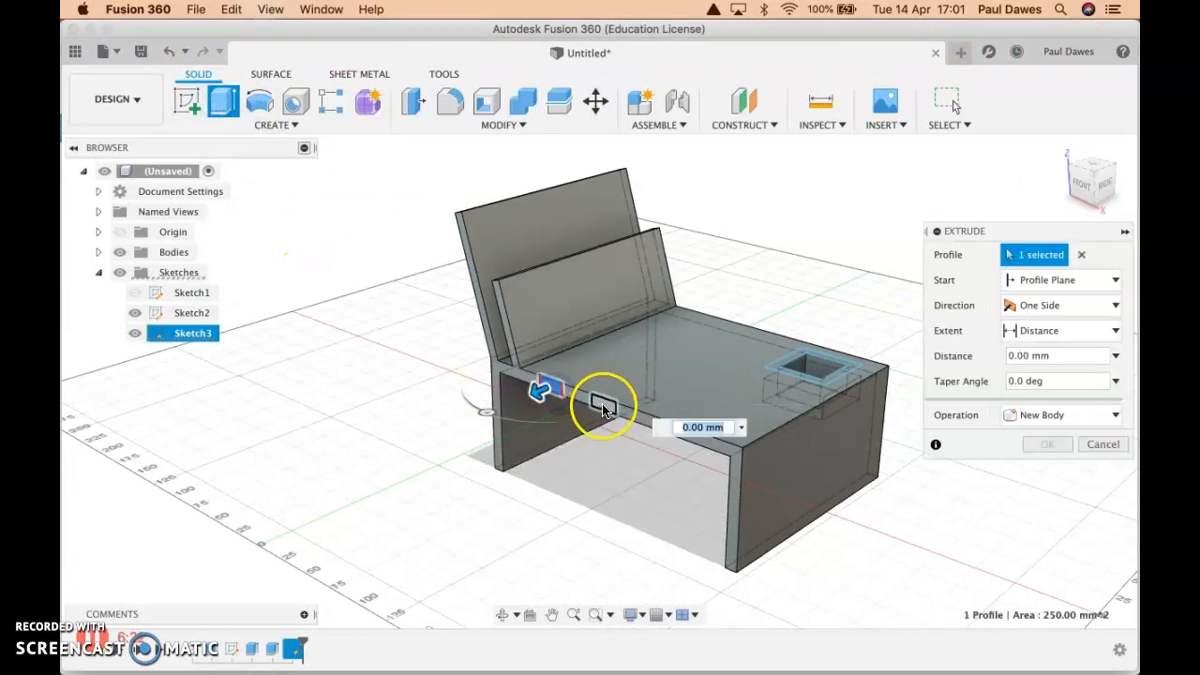
{"action": "left_click", "coordinate": [603, 408]}
{"action": "left_click_drag", "start_coordinate": [581, 410], "coordinate": [535, 421]}
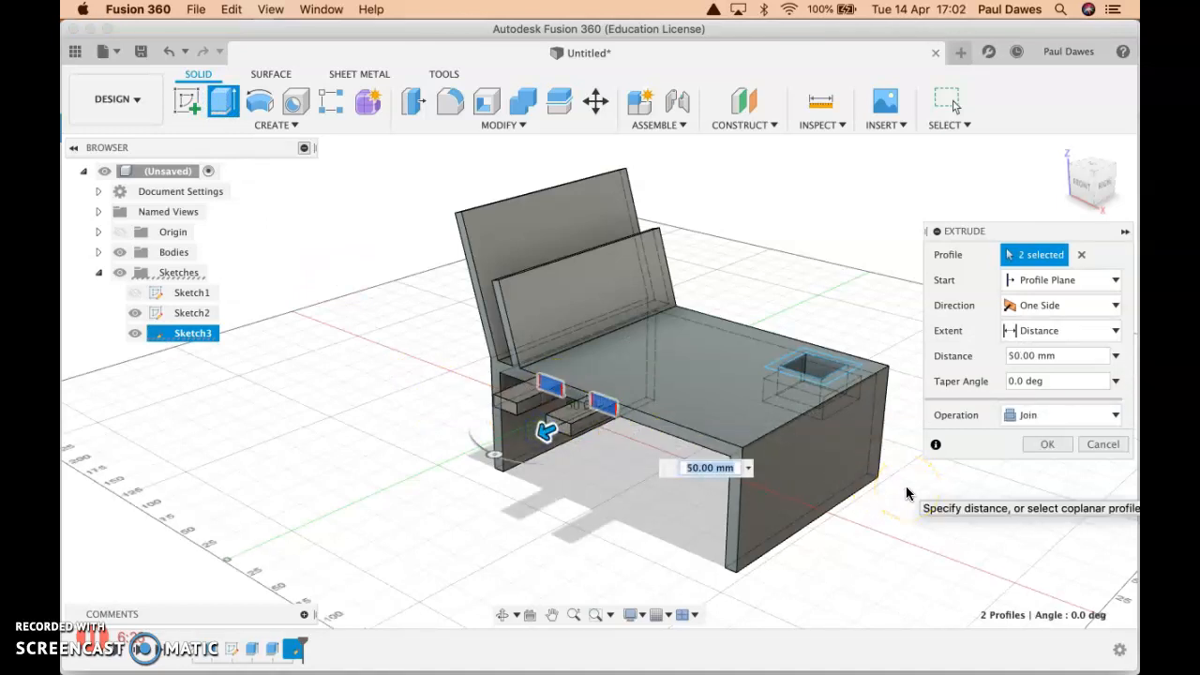
{"action": "key", "text": "Return"}
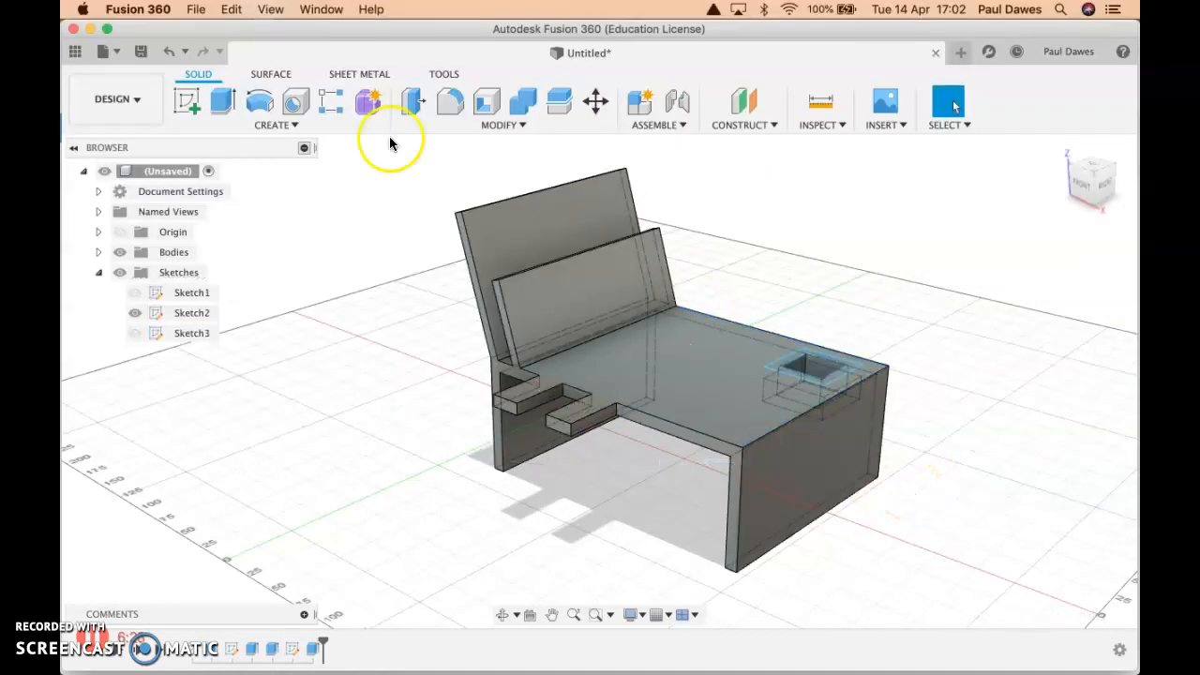
Step: Fillet the inner vertical edge where the arm nearest the slanted panels meets the top plate, with a 10 mm radius
{"action": "left_click", "coordinate": [450, 105]}
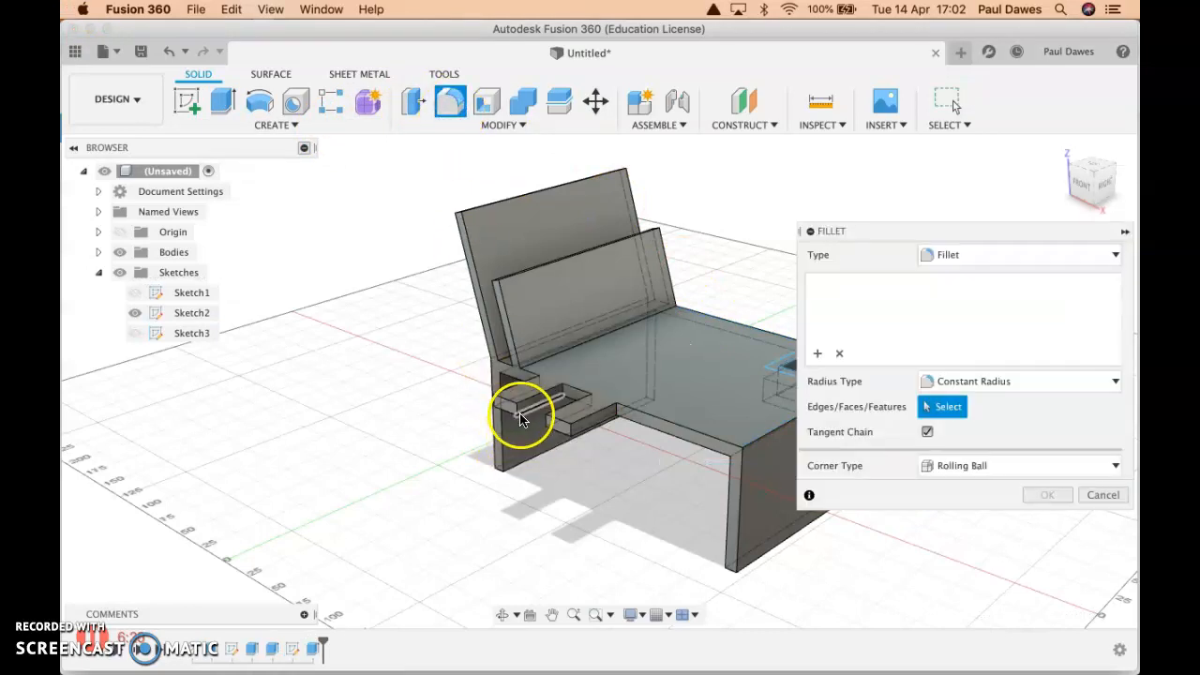
{"action": "scroll", "coordinate": [534, 407], "scroll_direction": "up", "scroll_amount": 4}
{"action": "scroll", "coordinate": [611, 374], "scroll_direction": "up", "scroll_amount": 2}
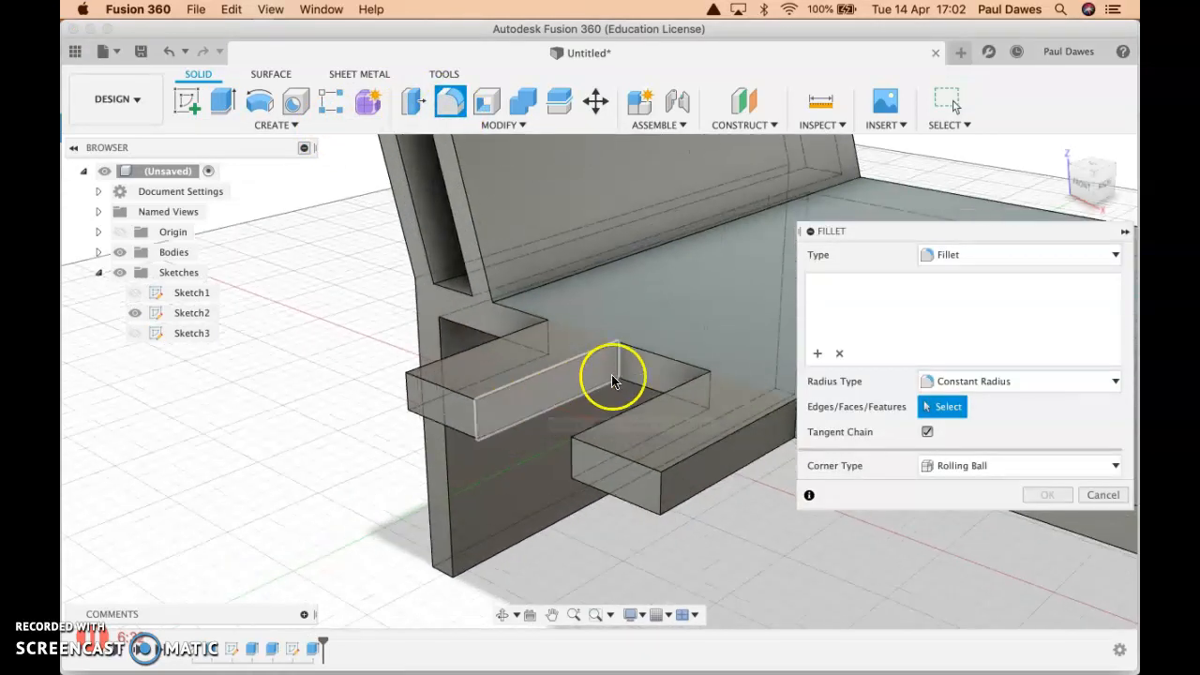
{"action": "left_click", "coordinate": [616, 363]}
{"action": "left_click_drag", "start_coordinate": [619, 367], "coordinate": [621, 373]}
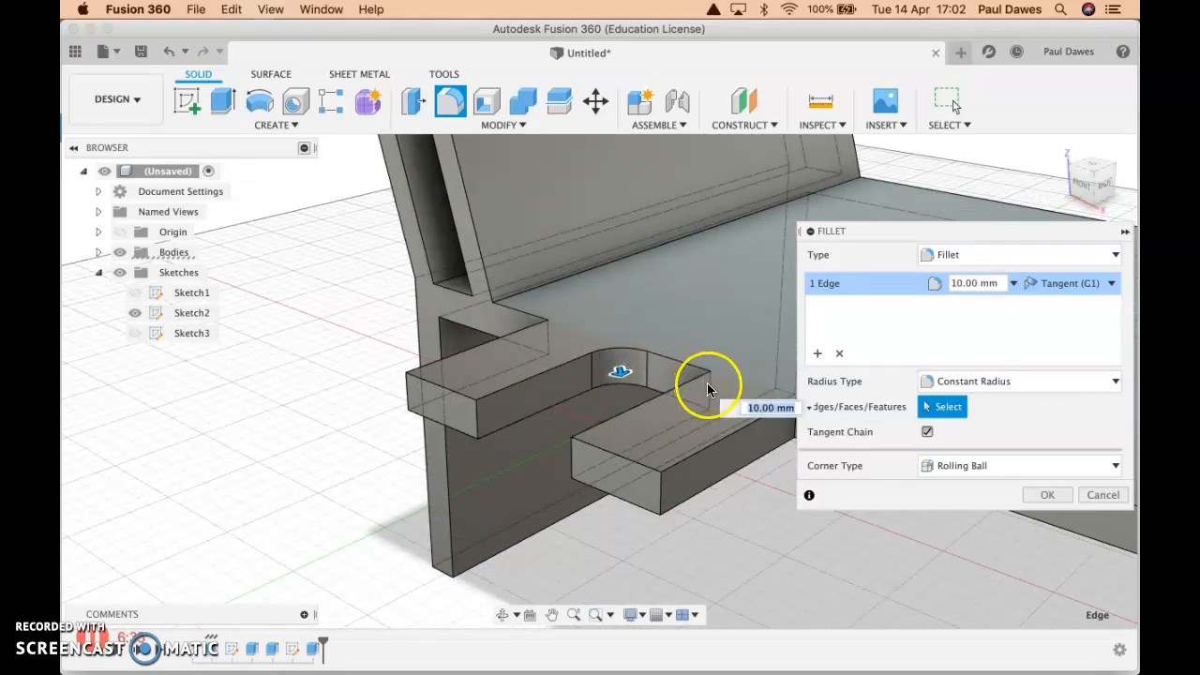
{"action": "left_click", "coordinate": [1047, 494]}
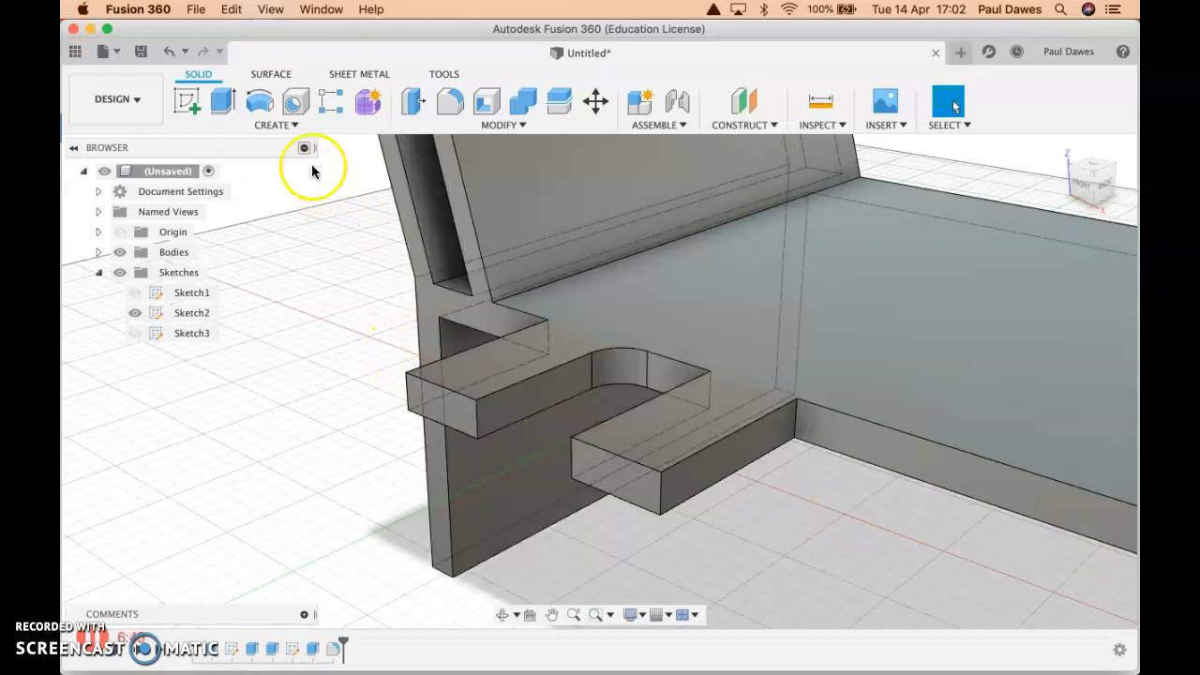
Step: Edit the existing arm fillet, adding a second selection set that rounds the other six vertical corner edges of both projecting arms
{"action": "right_click", "coordinate": [329, 656]}
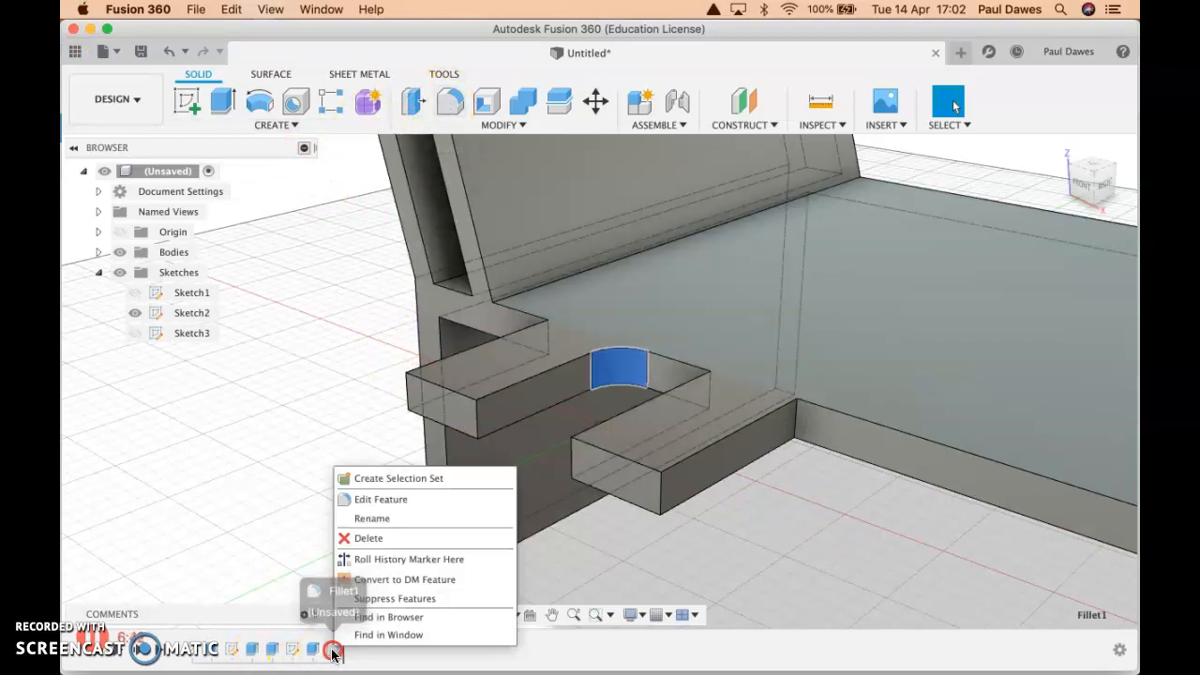
{"action": "left_click", "coordinate": [359, 500]}
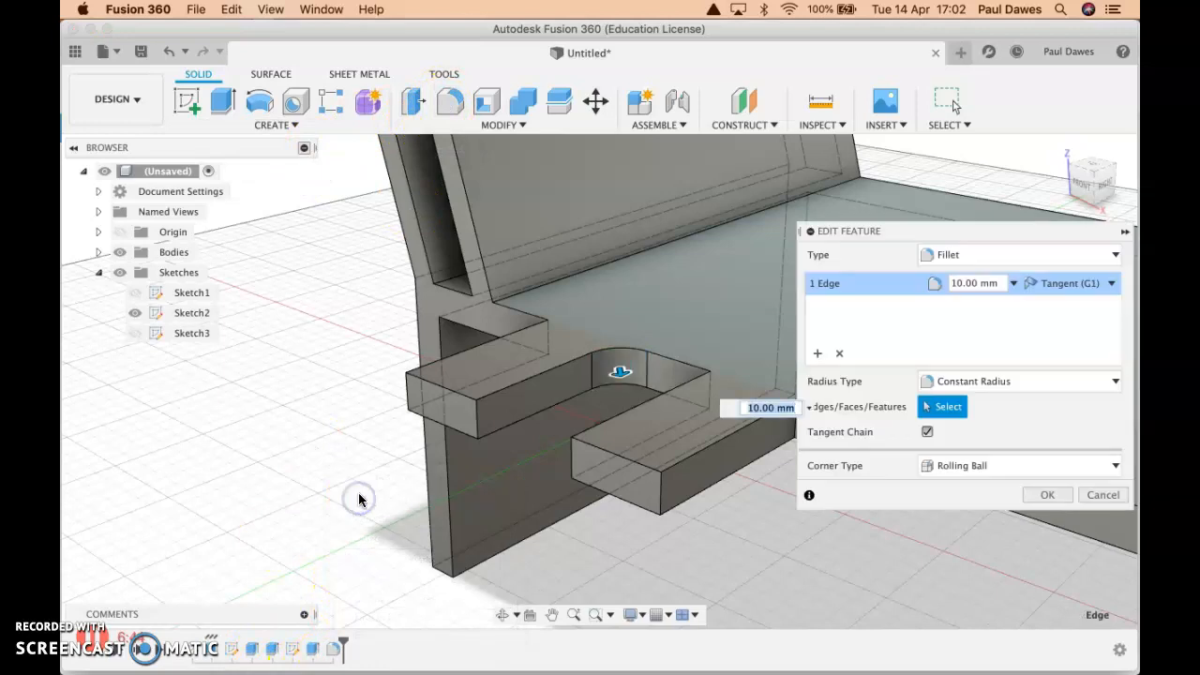
{"action": "left_click", "coordinate": [816, 352]}
{"action": "left_click", "coordinate": [710, 392]}
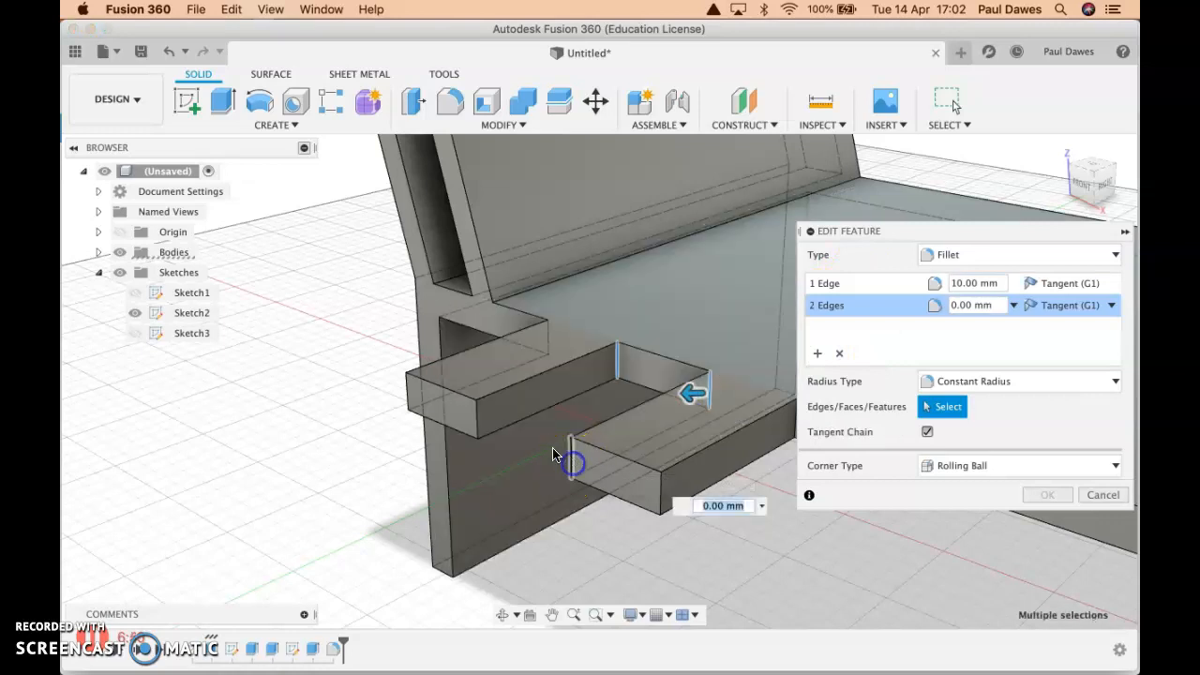
{"action": "left_click", "coordinate": [473, 415]}
{"action": "left_click", "coordinate": [551, 330]}
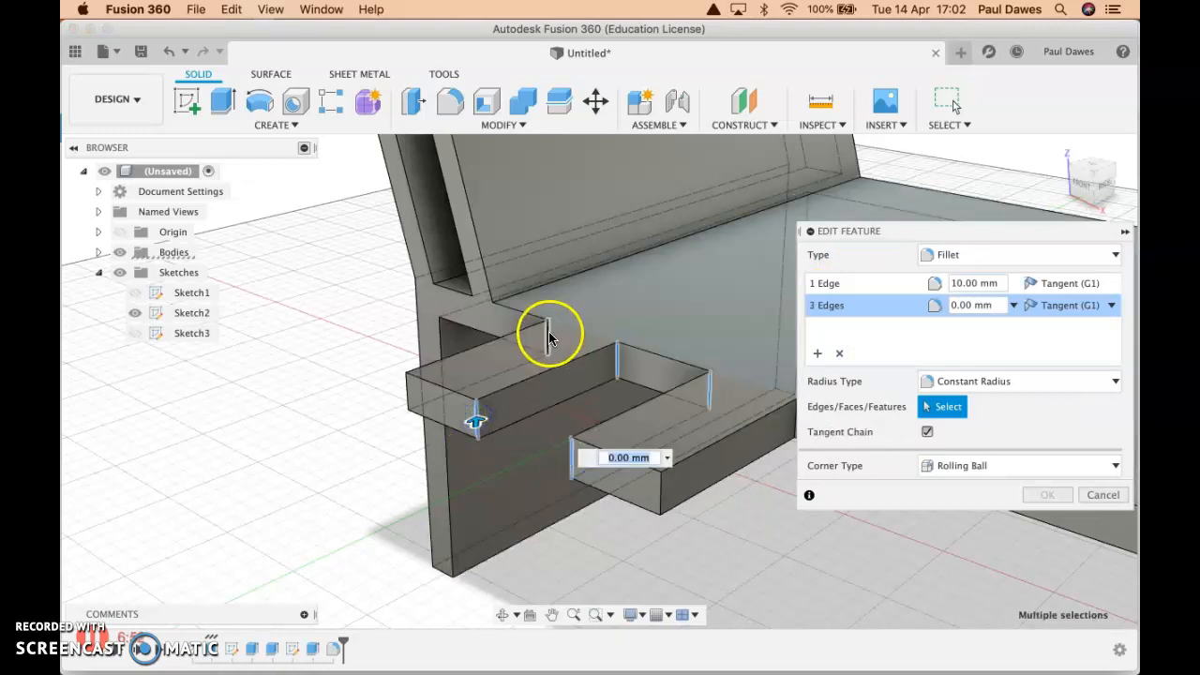
{"action": "left_click", "coordinate": [406, 390]}
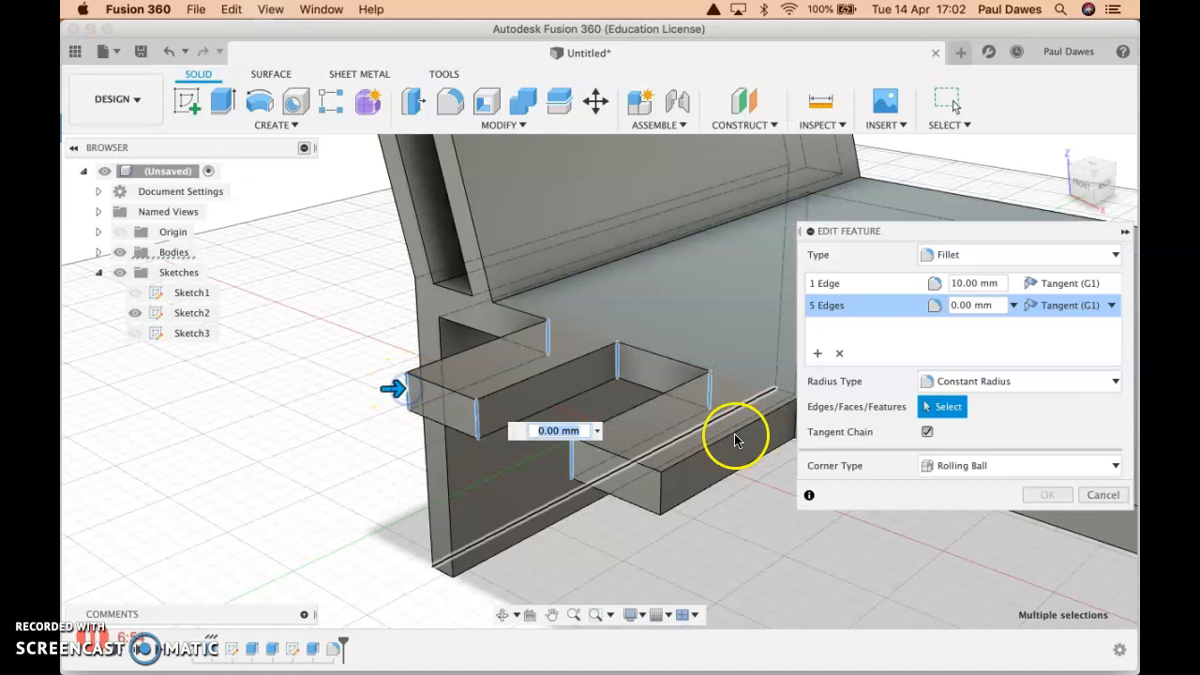
{"action": "left_click", "coordinate": [661, 488]}
{"action": "left_click_drag", "start_coordinate": [662, 491], "coordinate": [656, 481]}
{"action": "left_click", "coordinate": [1047, 495]}
Step: Inspect the rounded arms and compare the whole organiser with the reference photo, viewing the model from the front and home views
{"action": "scroll", "coordinate": [990, 490], "scroll_direction": "down", "scroll_amount": 3}
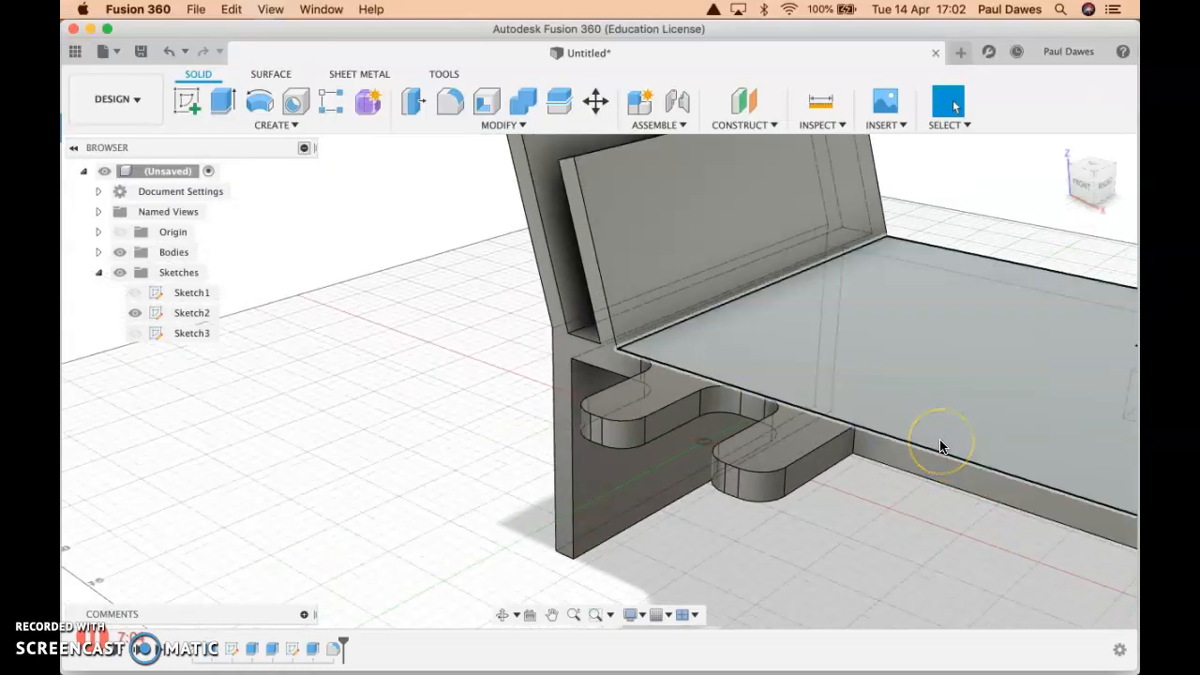
{"action": "middle_click_drag", "start_coordinate": [942, 446], "coordinate": [737, 434]}
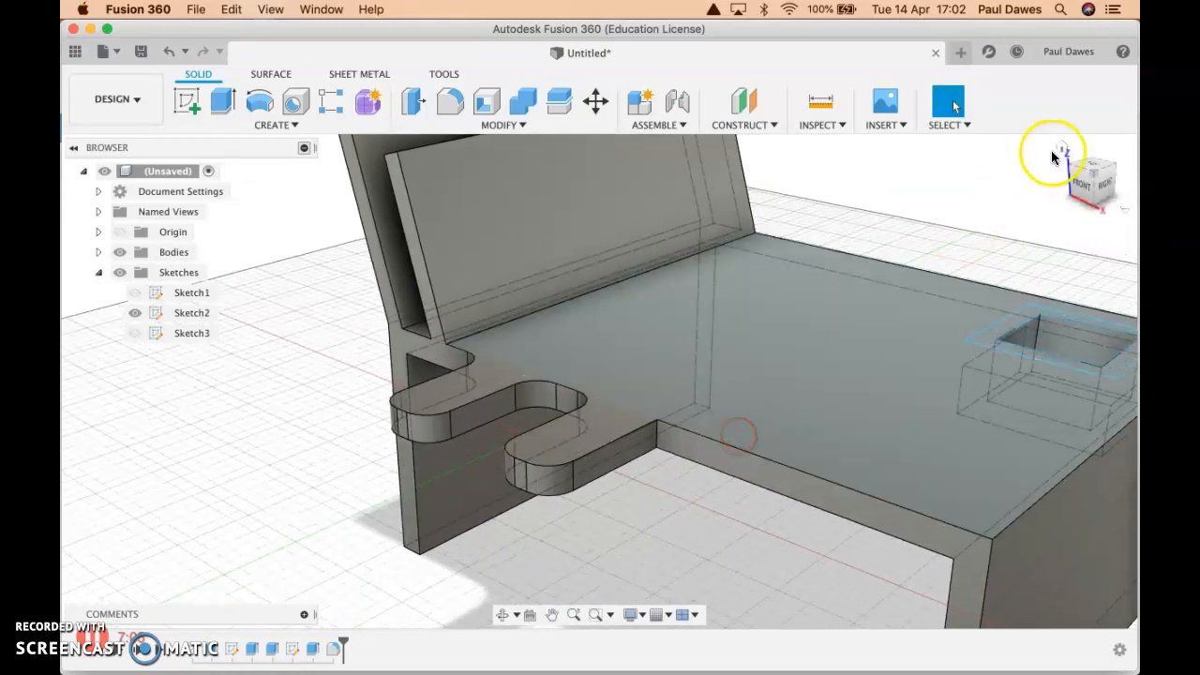
{"action": "left_click", "coordinate": [1061, 148]}
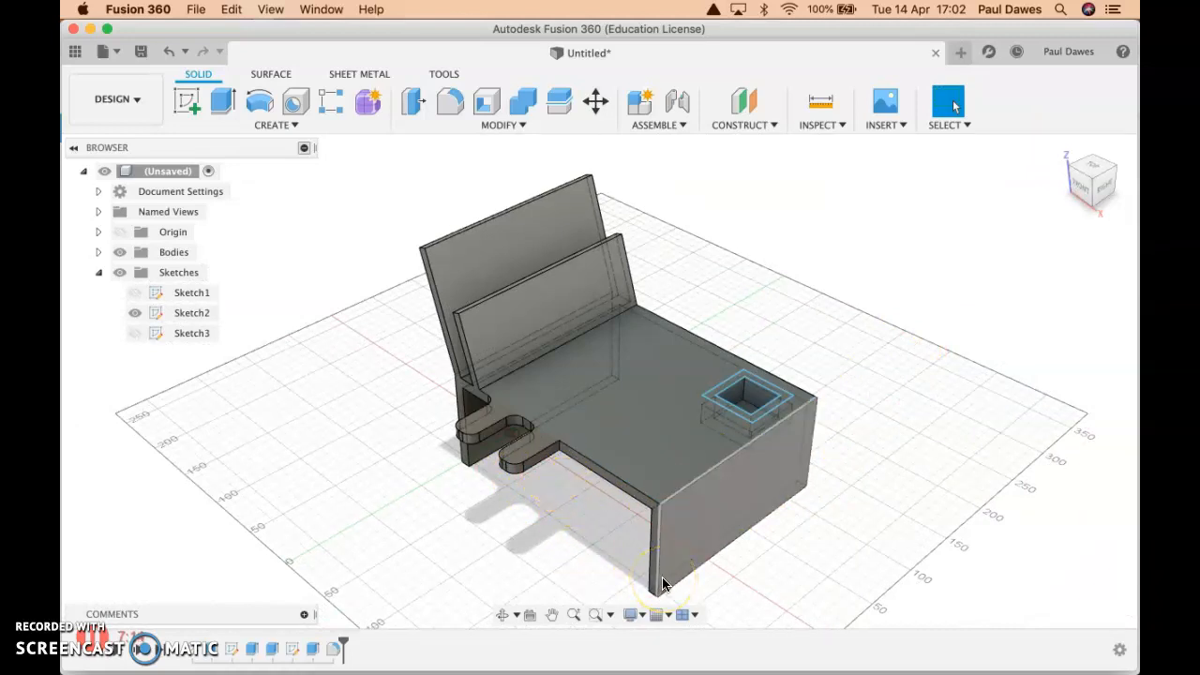
{"action": "key", "text": "super+Tab"}
{"action": "left_click", "coordinate": [664, 428]}
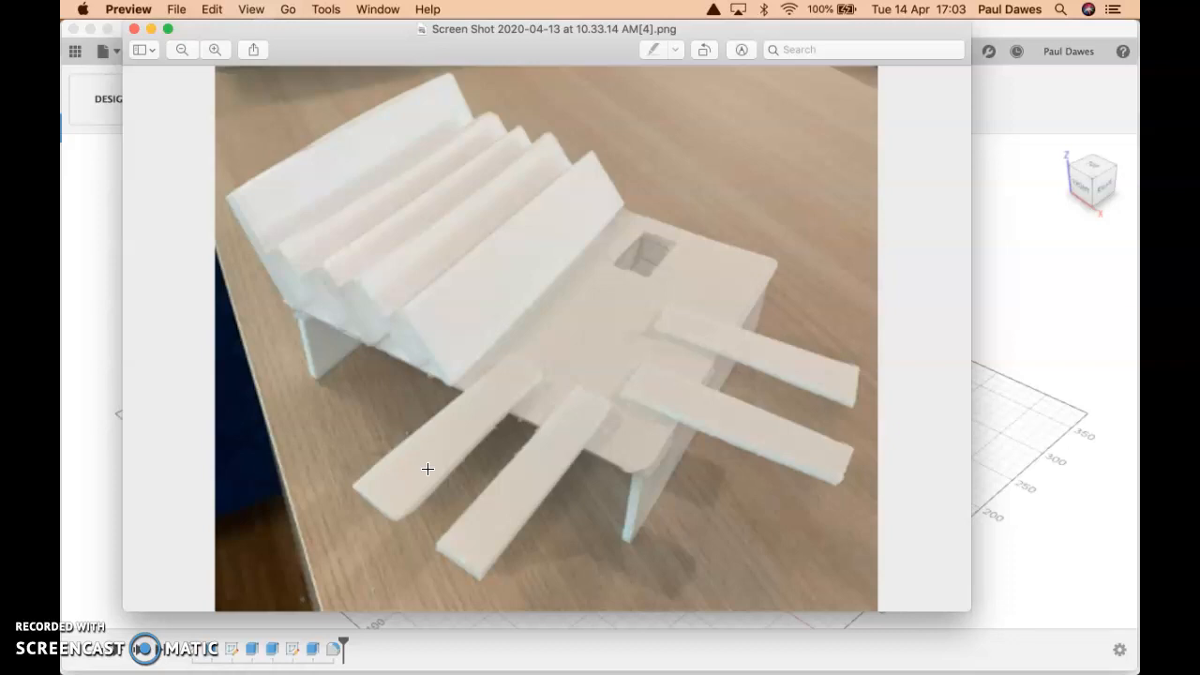
{"action": "key", "text": "super+Tab"}
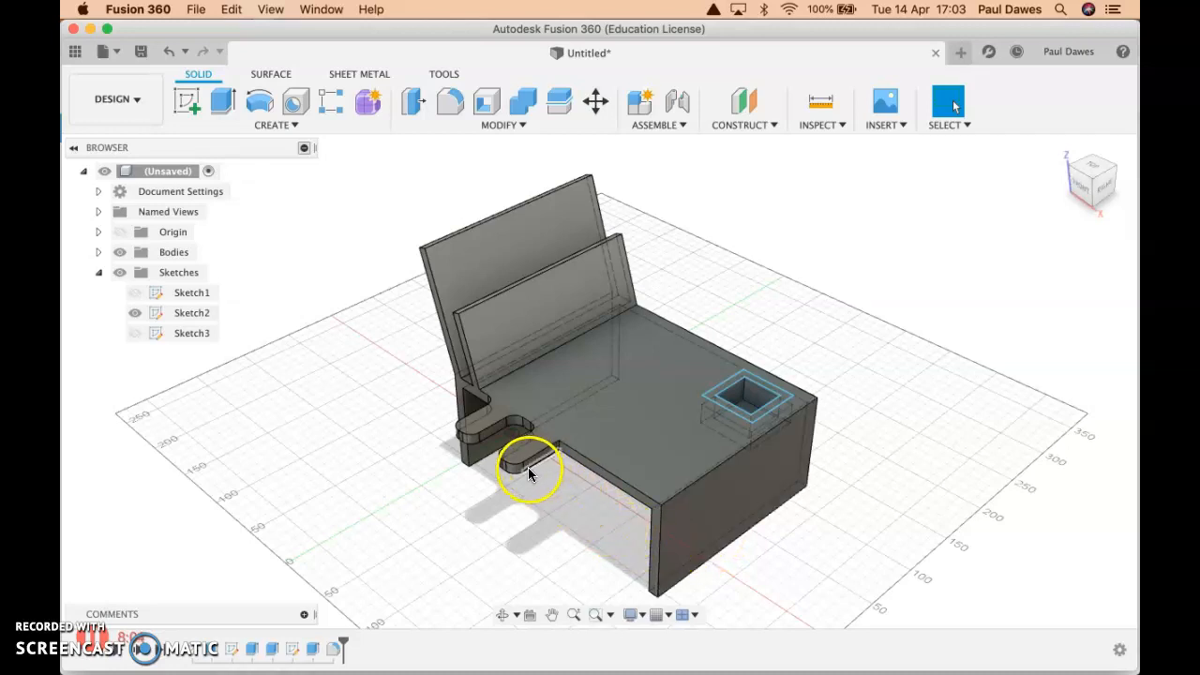
{"action": "left_click", "coordinate": [1081, 190]}
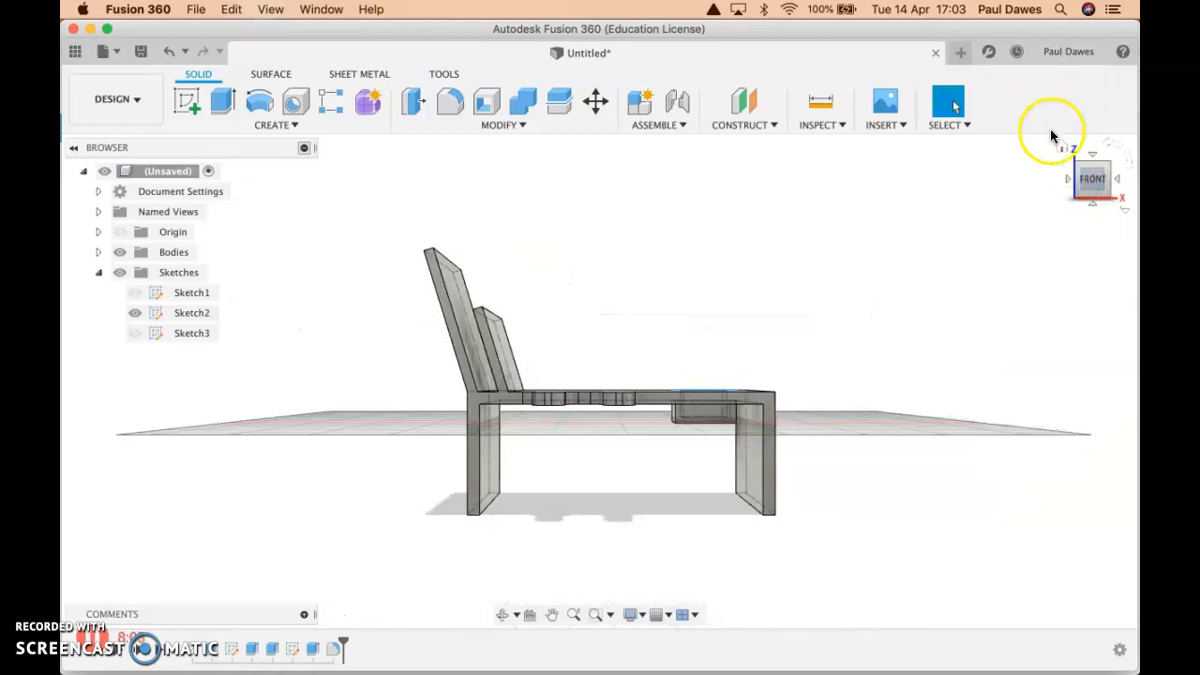
{"action": "left_click", "coordinate": [1061, 148]}
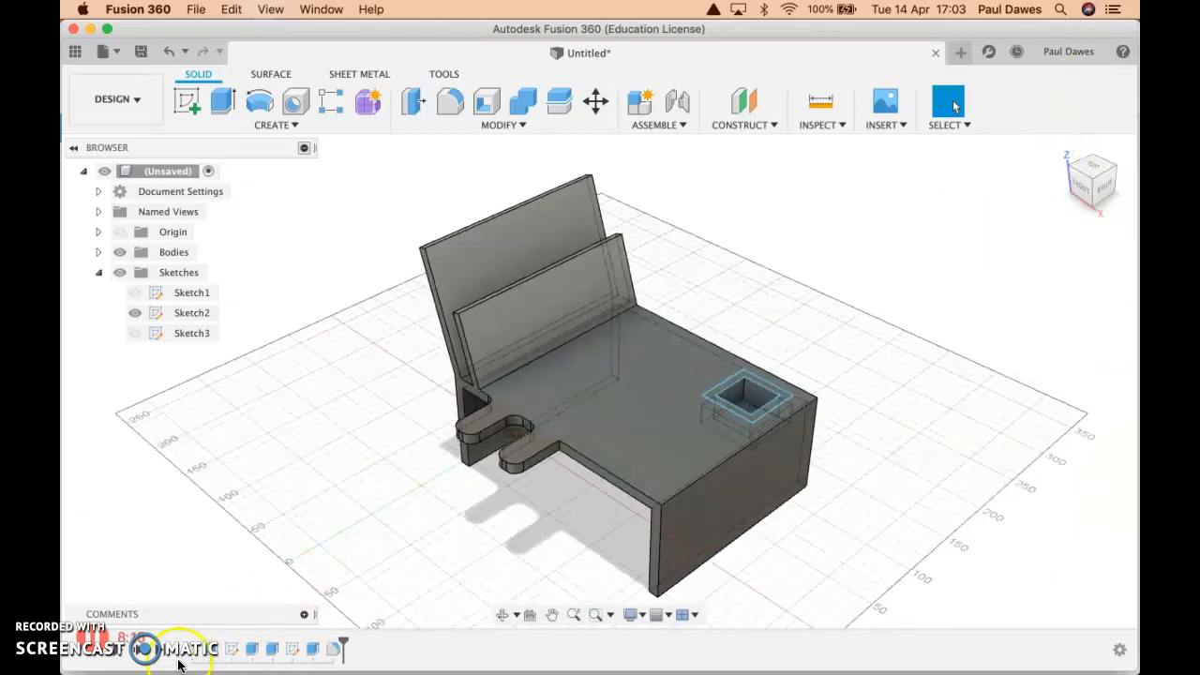
Step: Try to roll the design history back to the beginning of the timeline
{"action": "left_click", "coordinate": [96, 646]}
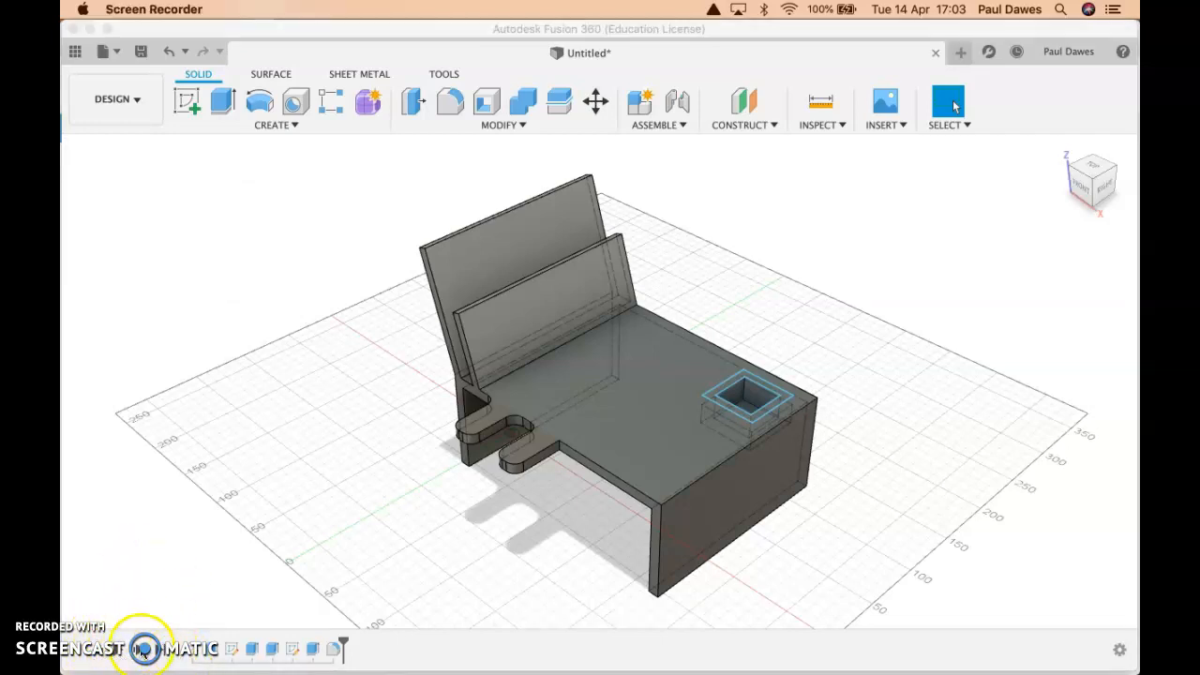
{"action": "left_click", "coordinate": [343, 646]}
{"action": "left_click_drag", "start_coordinate": [343, 646], "coordinate": [178, 653]}
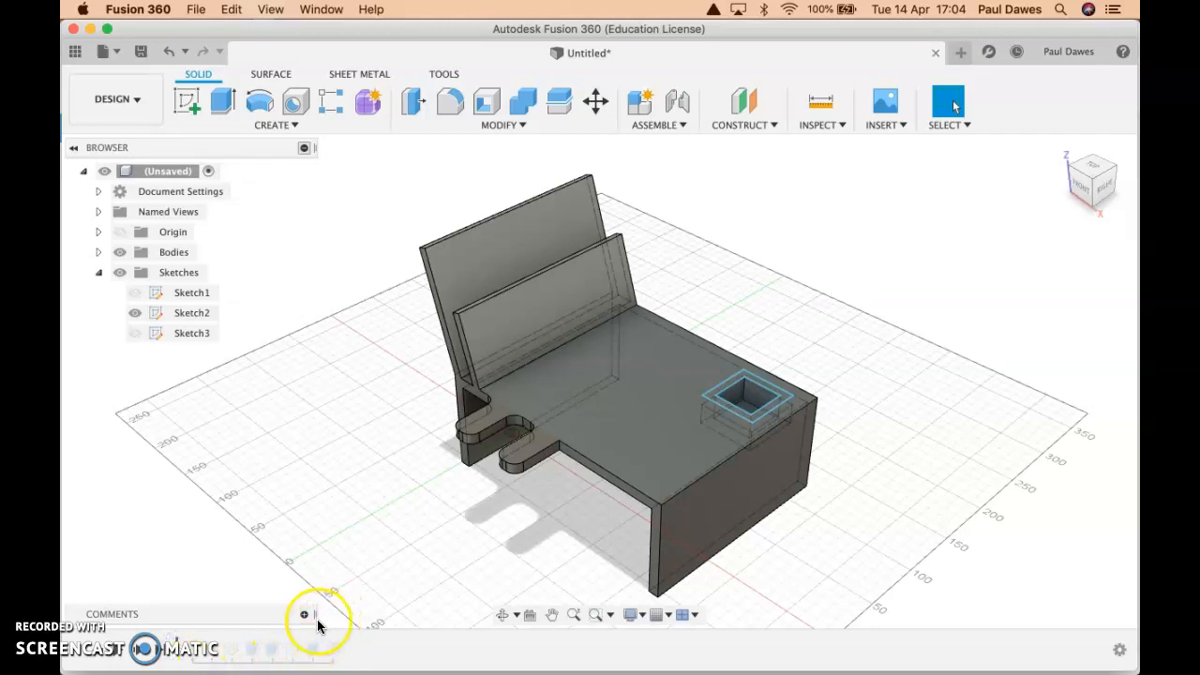
{"action": "left_click", "coordinate": [178, 642]}
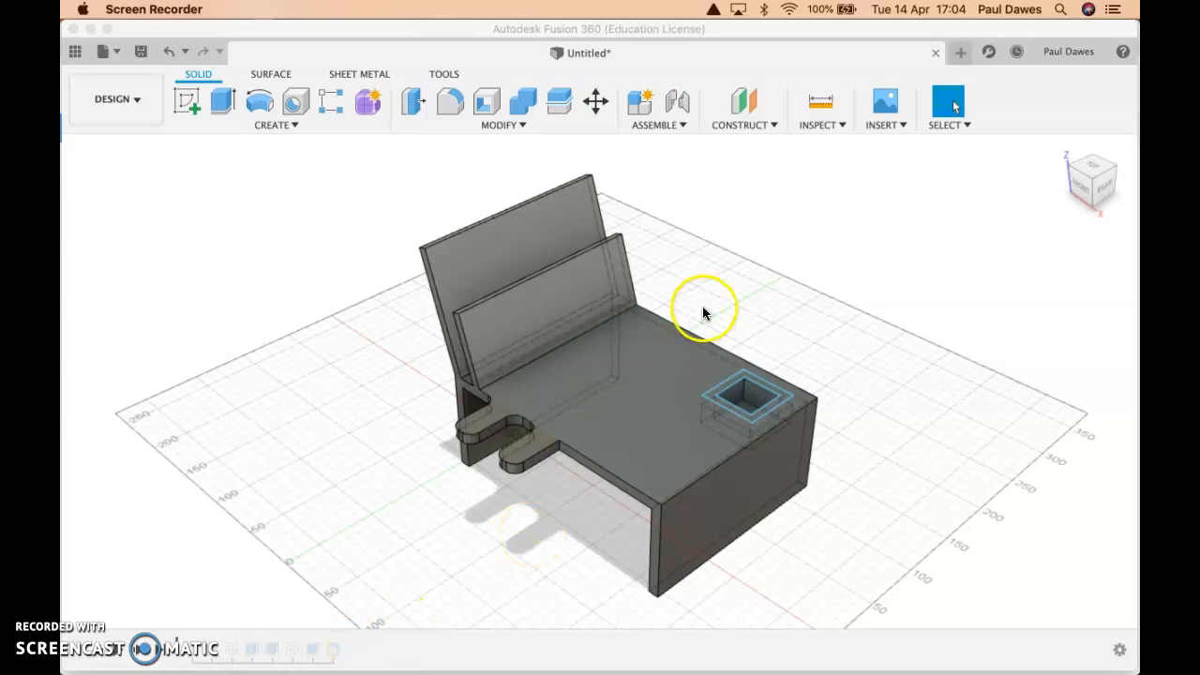
Step: Hide the square pocket's sketch, Sketch2, with the organiser shown in the home view
{"action": "left_click", "coordinate": [1062, 147]}
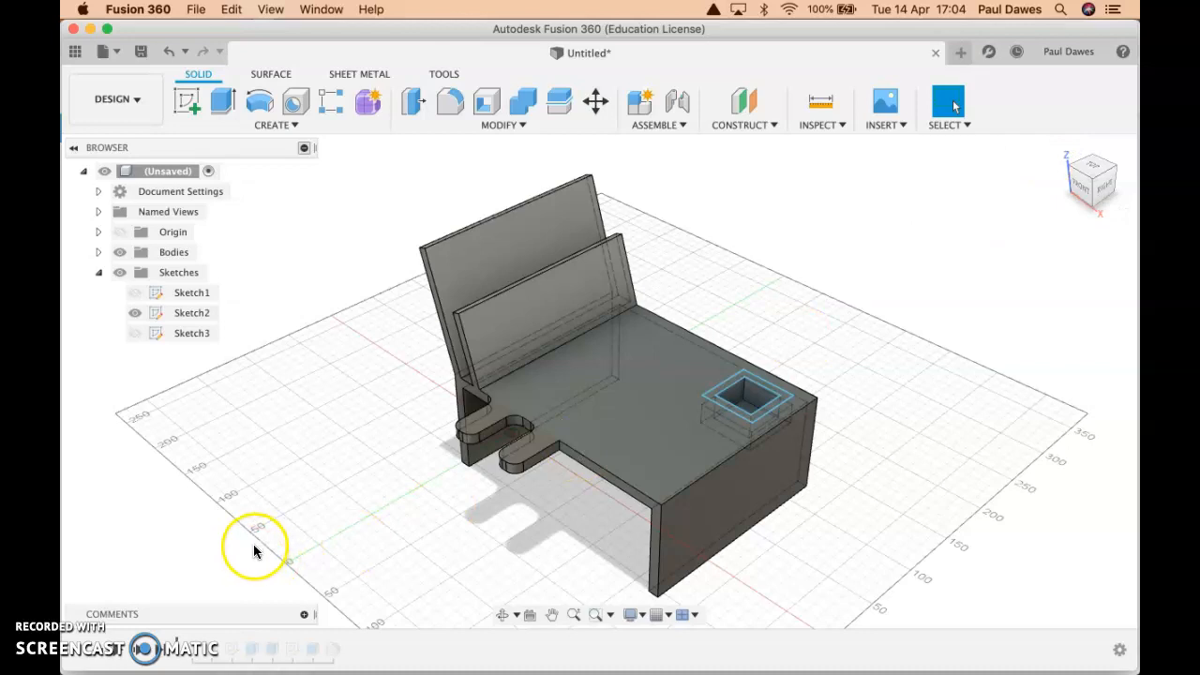
{"action": "left_click", "coordinate": [136, 312]}
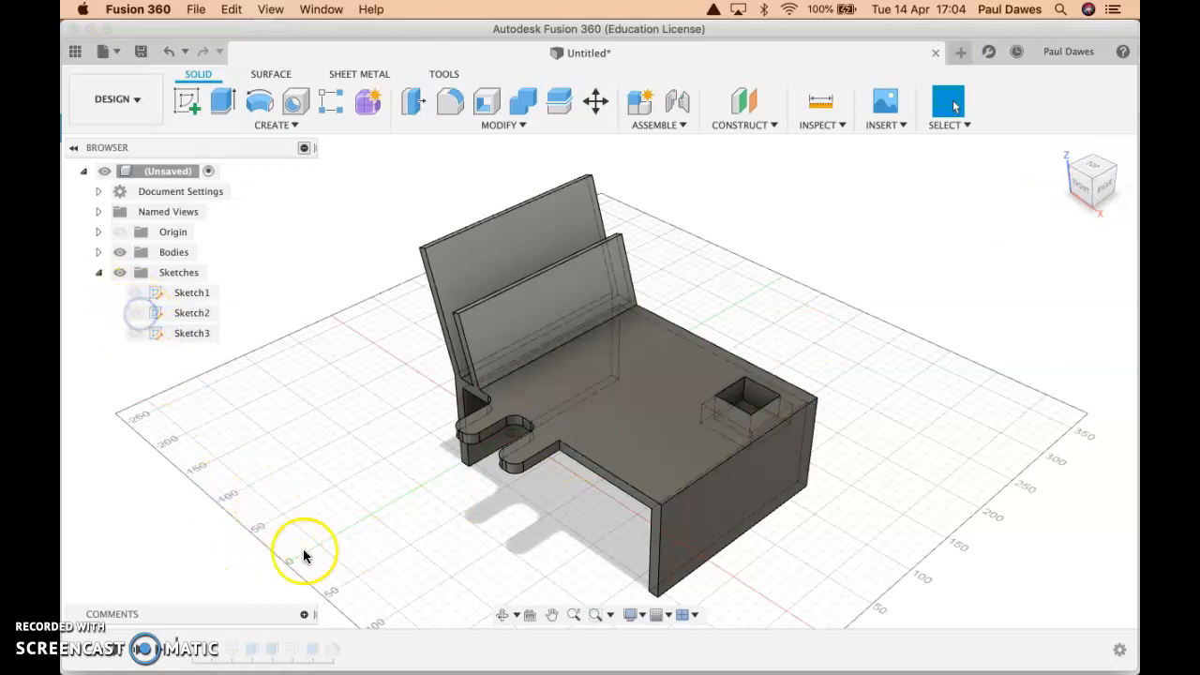